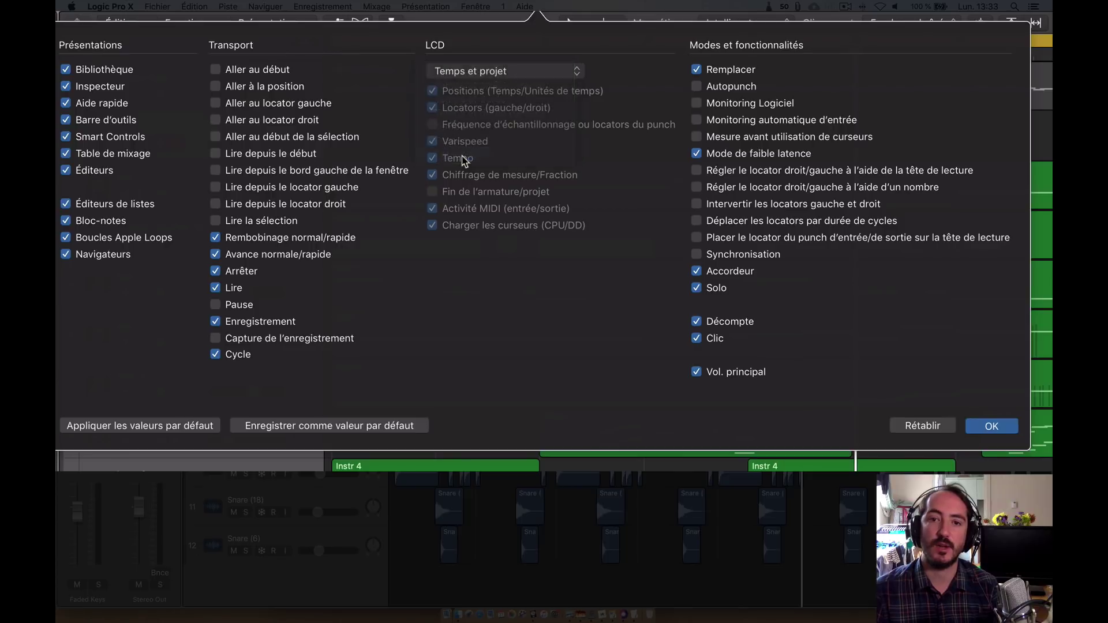
Step: Customise the LCD display with Varispeed included and confirm the control bar settings
{"action": "left_click", "coordinate": [433, 142]}
{"action": "left_click", "coordinate": [433, 142]}
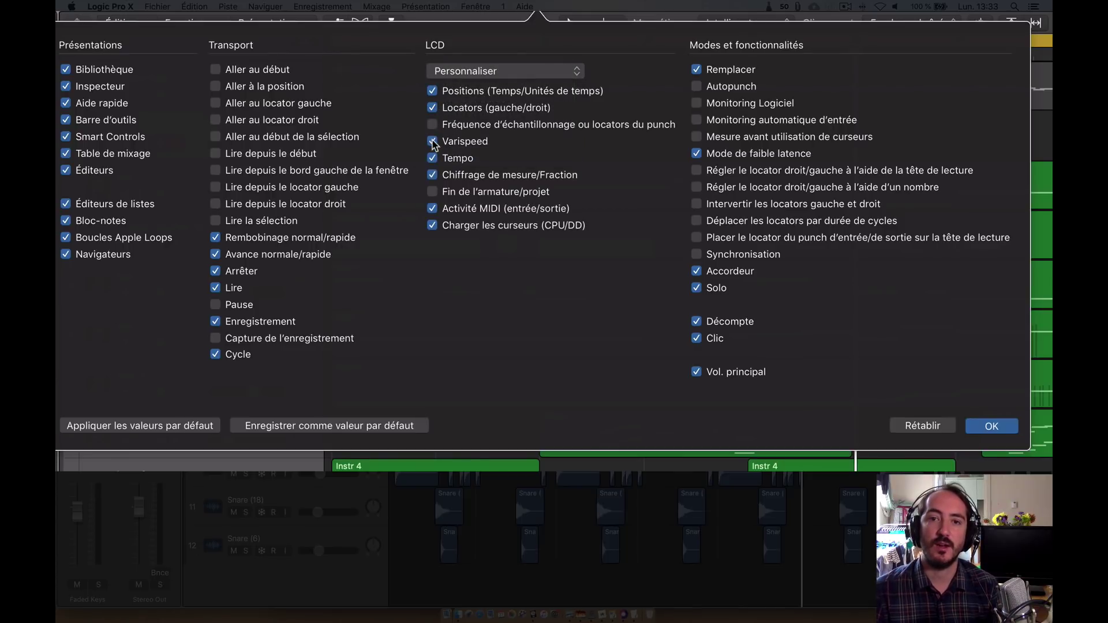
{"action": "left_click", "coordinate": [992, 426]}
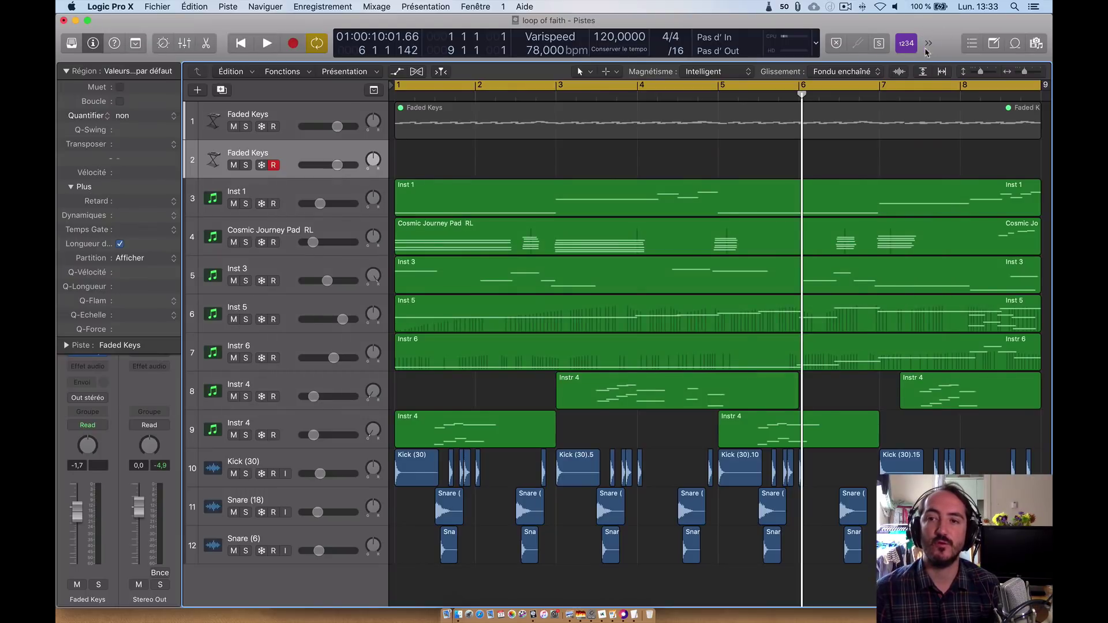
Step: Switch Varispeed on from the control bar's hidden functions and switch it back off
{"action": "left_click", "coordinate": [929, 43]}
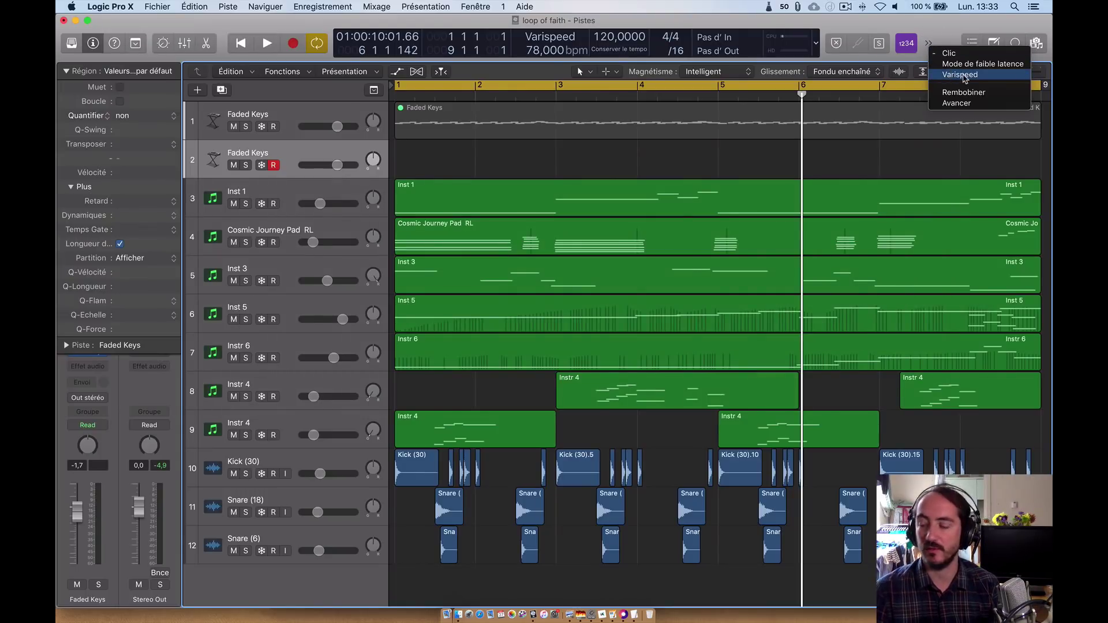
{"action": "left_click_drag", "start_coordinate": [940, 25], "coordinate": [940, 26]}
{"action": "left_click", "coordinate": [929, 44]}
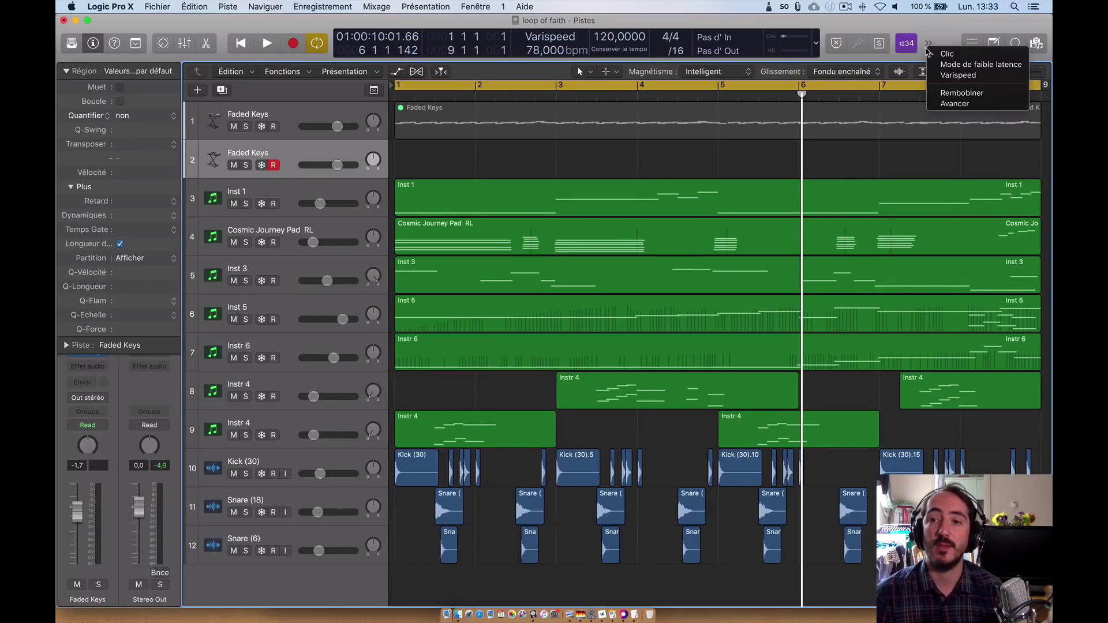
{"action": "left_click", "coordinate": [940, 76]}
{"action": "left_click", "coordinate": [929, 42]}
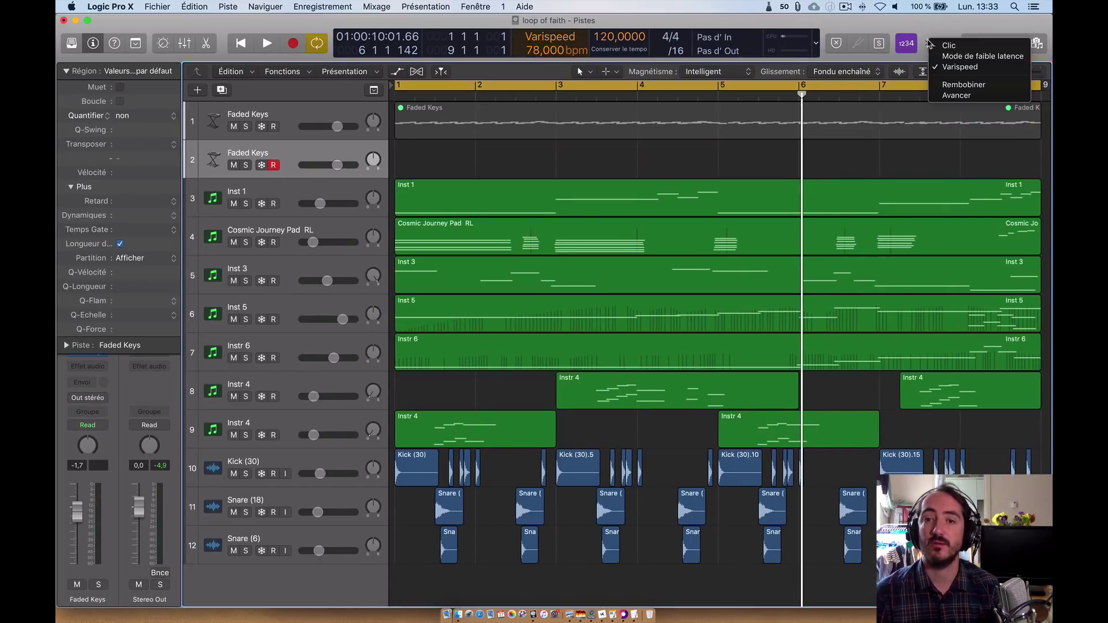
{"action": "left_click", "coordinate": [941, 68]}
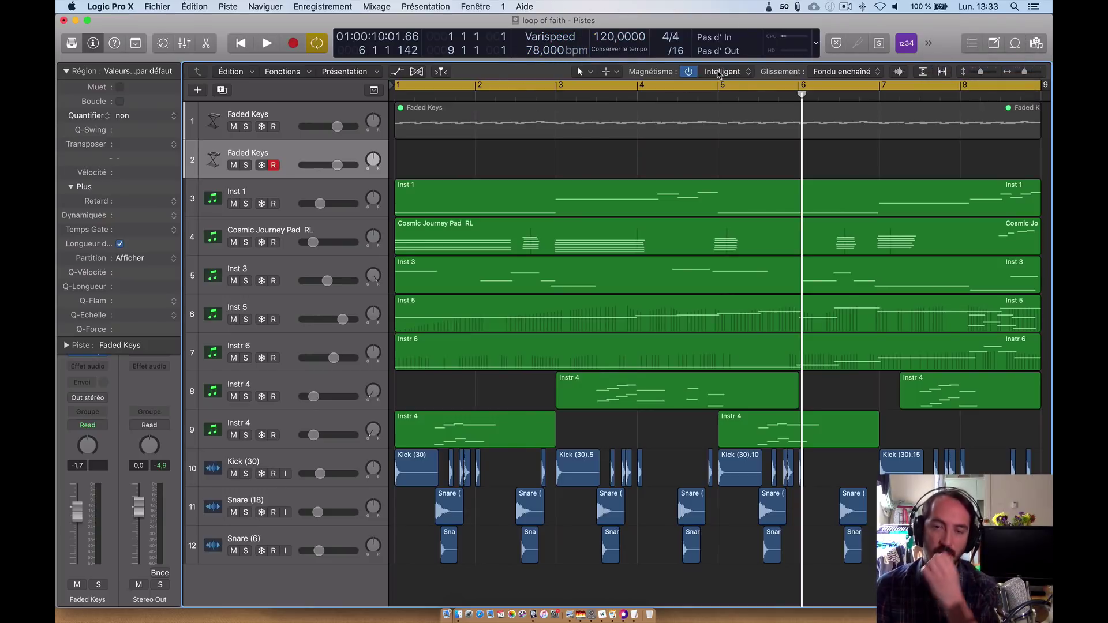
Step: Set the Varispeed mode in the LCD to Vitesse seule
{"action": "left_click", "coordinate": [572, 40]}
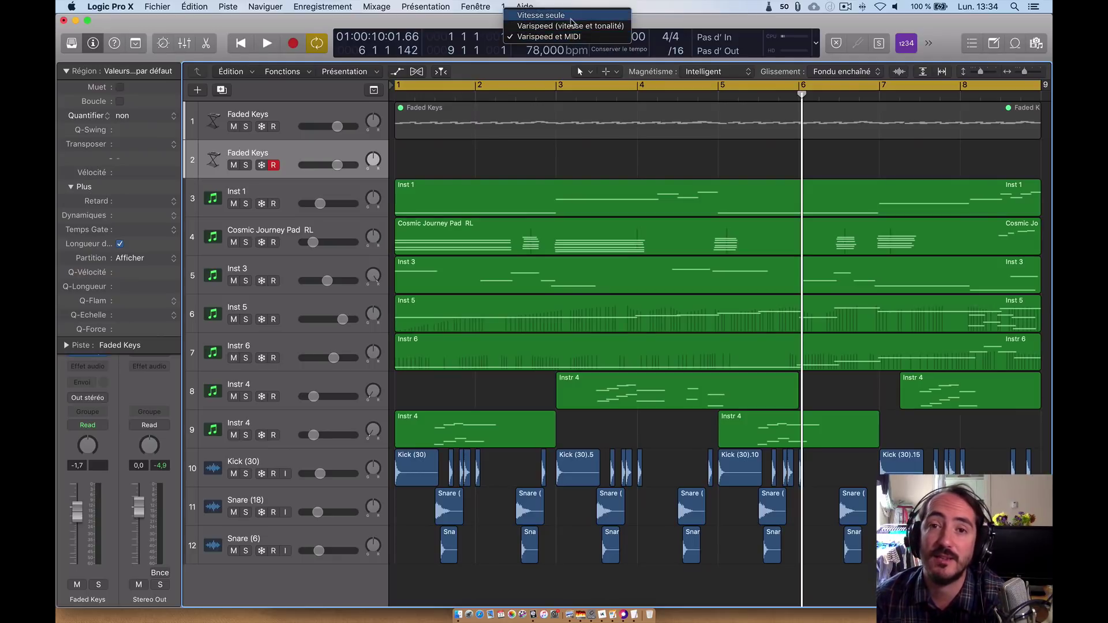
{"action": "left_click", "coordinate": [572, 15]}
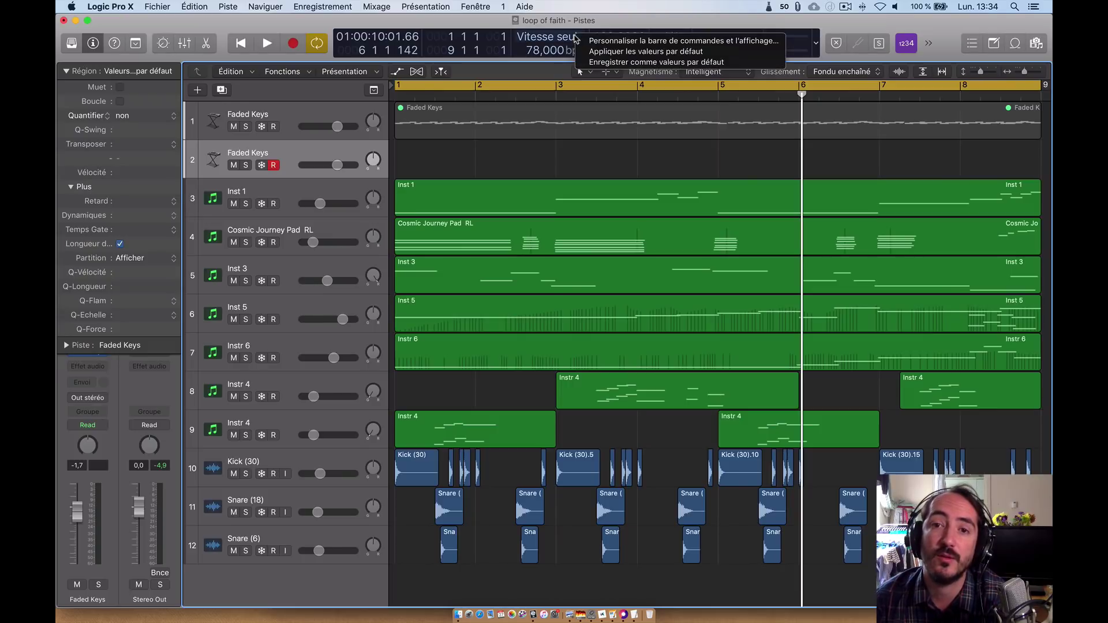
{"action": "left_click", "coordinate": [558, 39]}
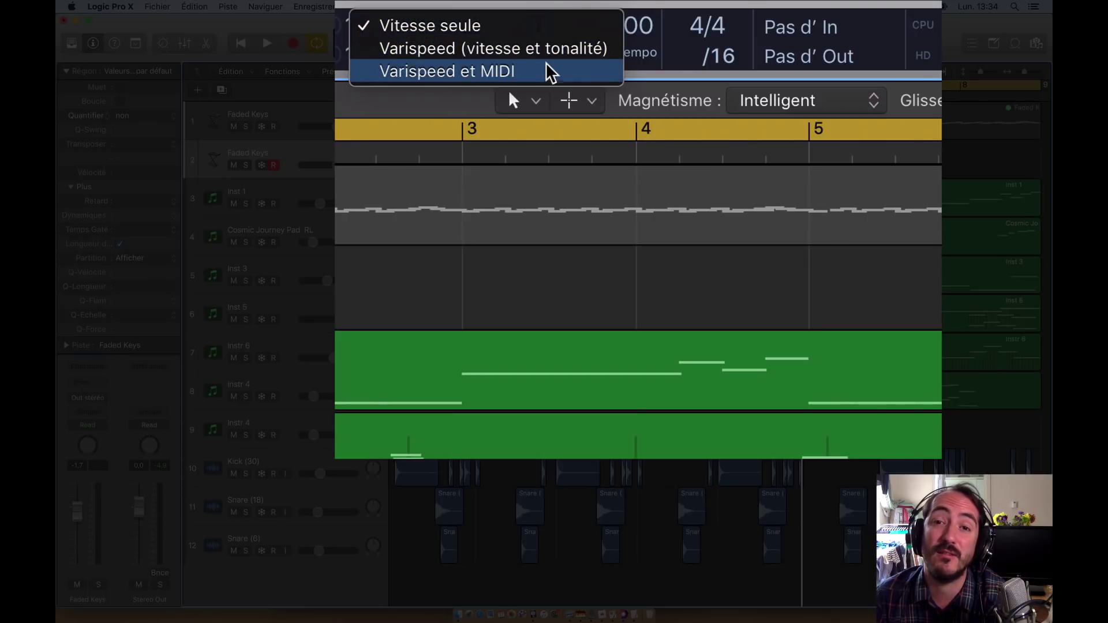
{"action": "left_click", "coordinate": [600, 21]}
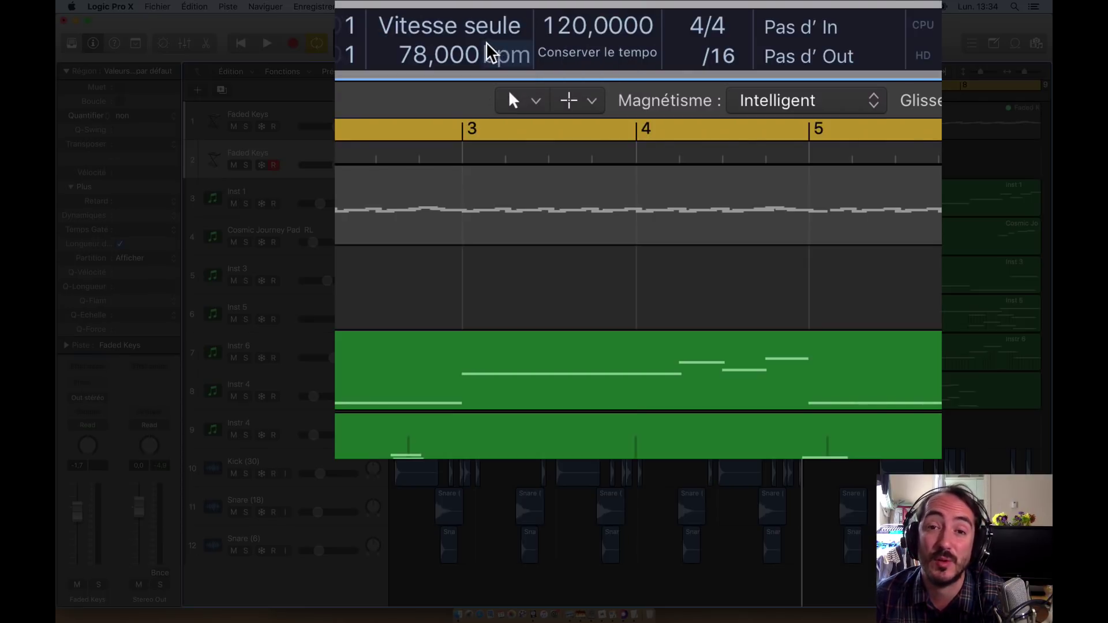
Step: Show the Varispeed deviation as Pourcentage and switch it back to Tempo résultant
{"action": "left_click", "coordinate": [519, 55]}
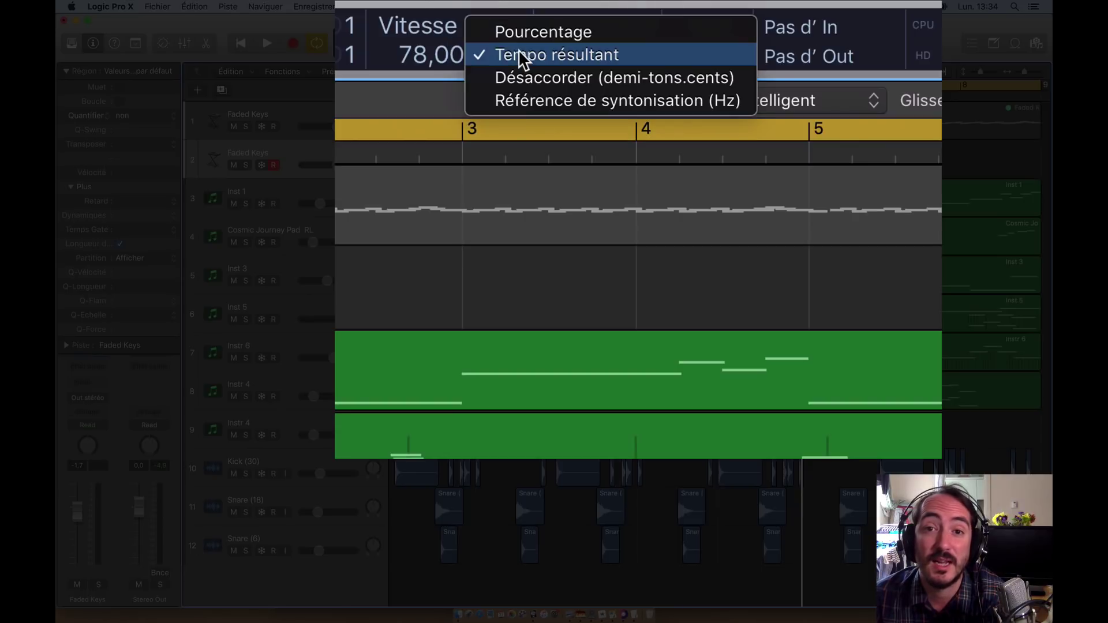
{"action": "left_click", "coordinate": [538, 34]}
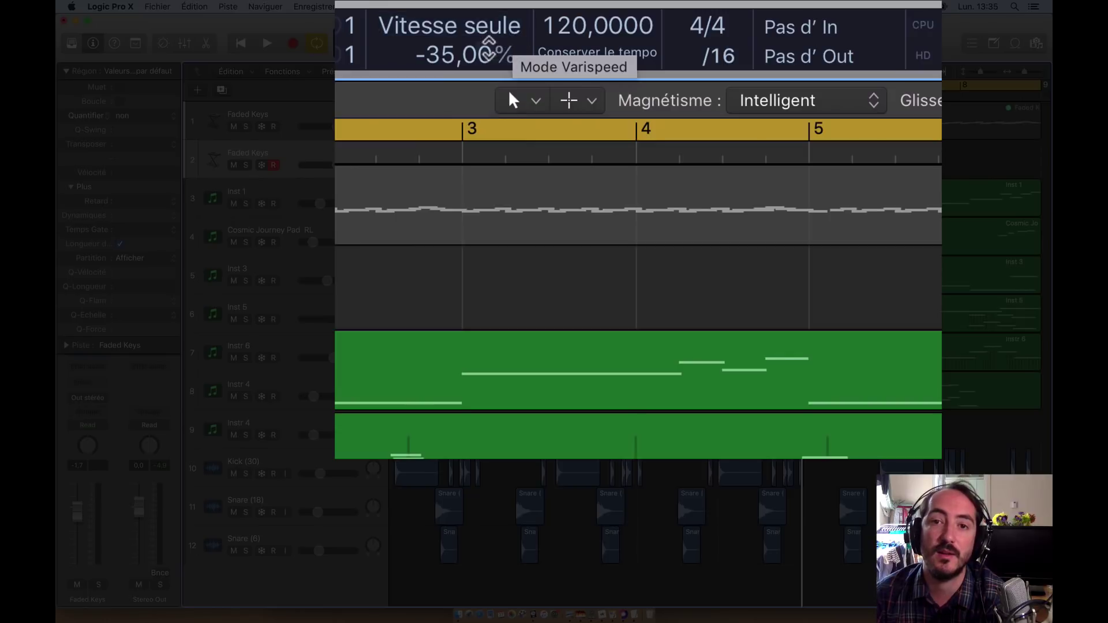
{"action": "left_click", "coordinate": [489, 49]}
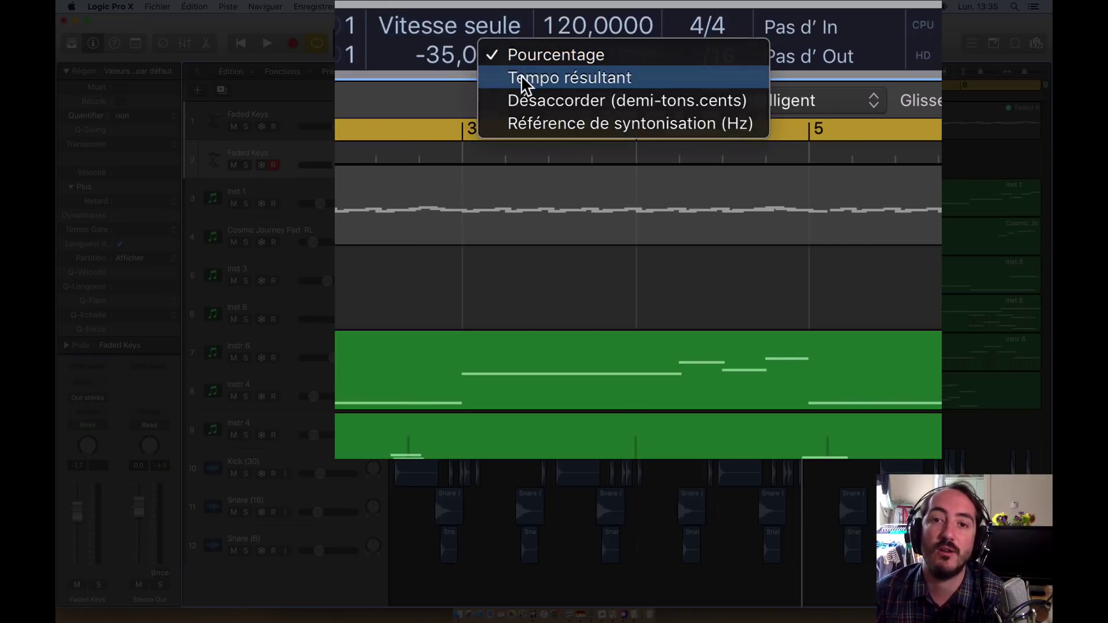
{"action": "left_click", "coordinate": [525, 79]}
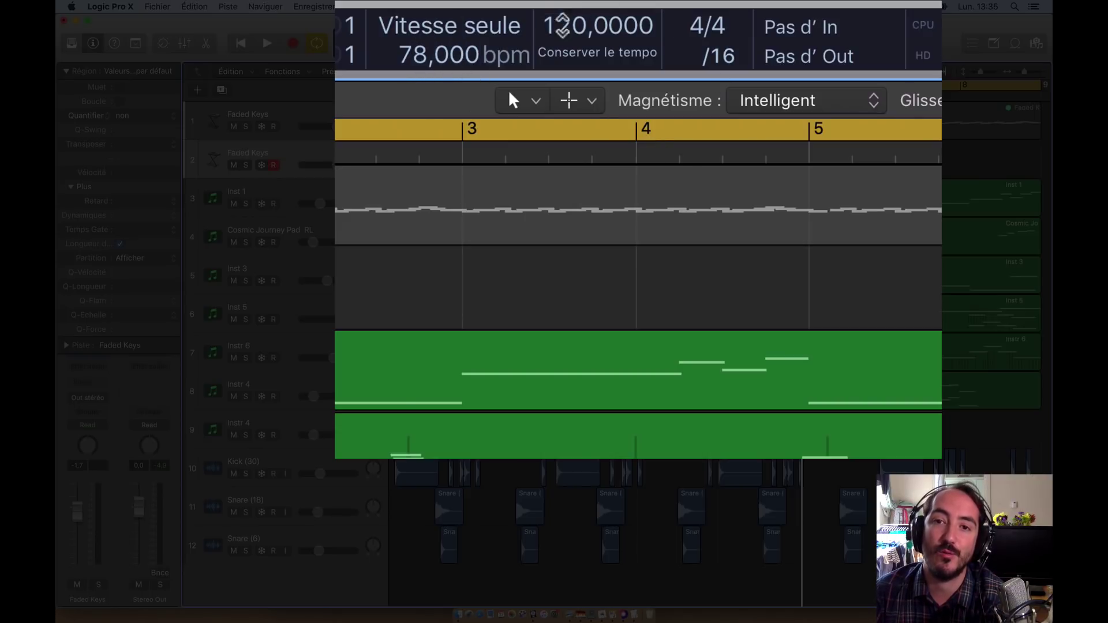
Step: Show the Varispeed deviation as Désaccorder (demi-tons.cents) and as Référence de syntonisation (Hz), keeping the Vitesse seule mode
{"action": "left_click", "coordinate": [496, 68]}
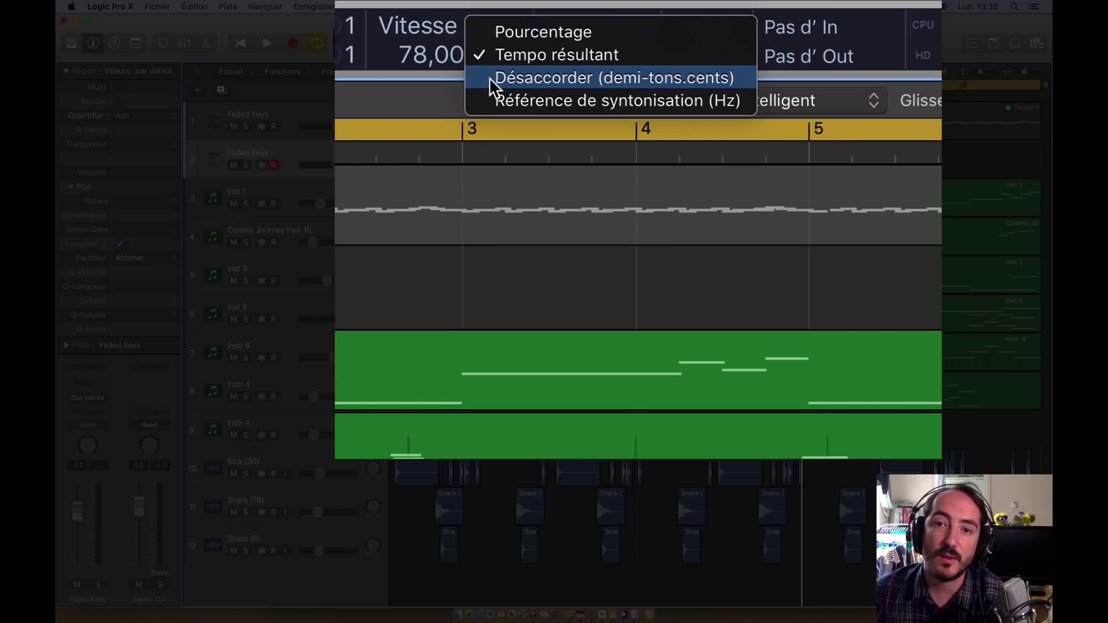
{"action": "left_click", "coordinate": [494, 81]}
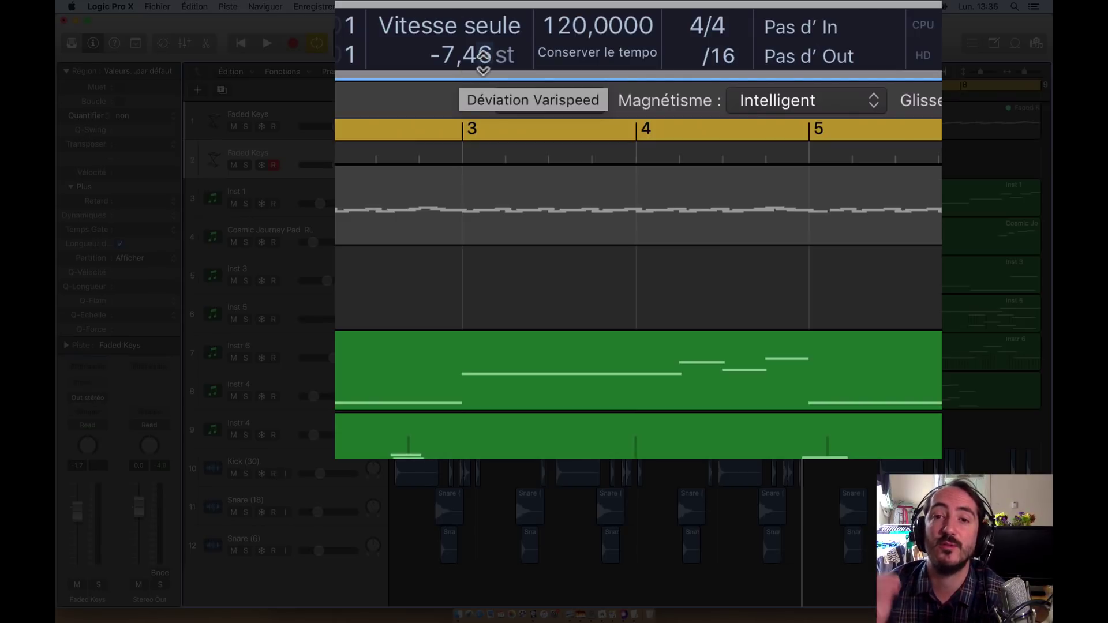
{"action": "left_click", "coordinate": [492, 38]}
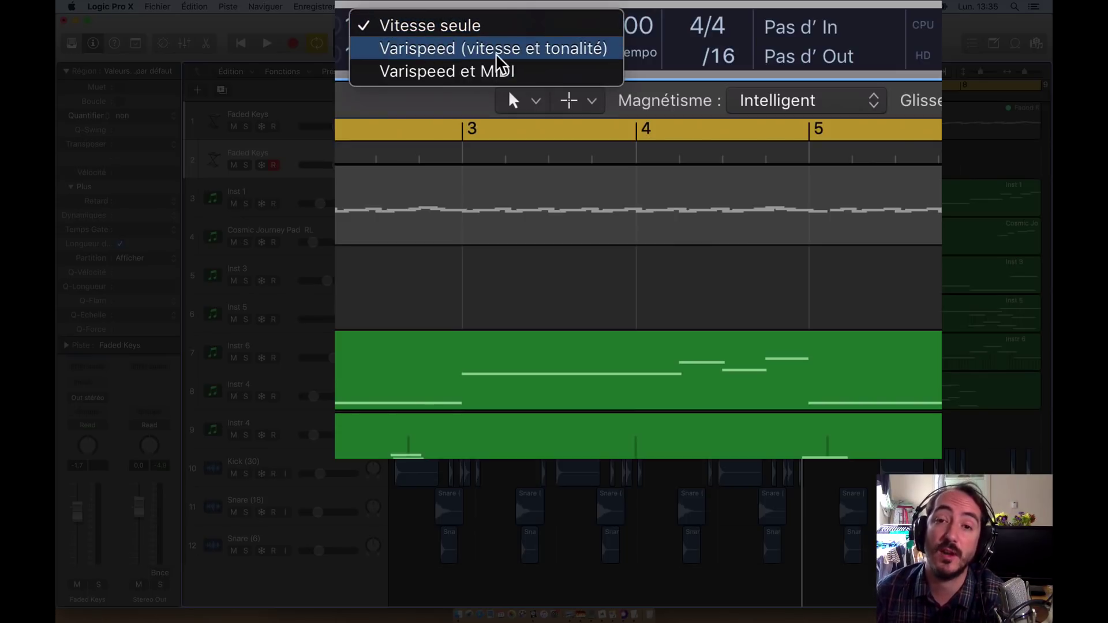
{"action": "left_click", "coordinate": [558, 26]}
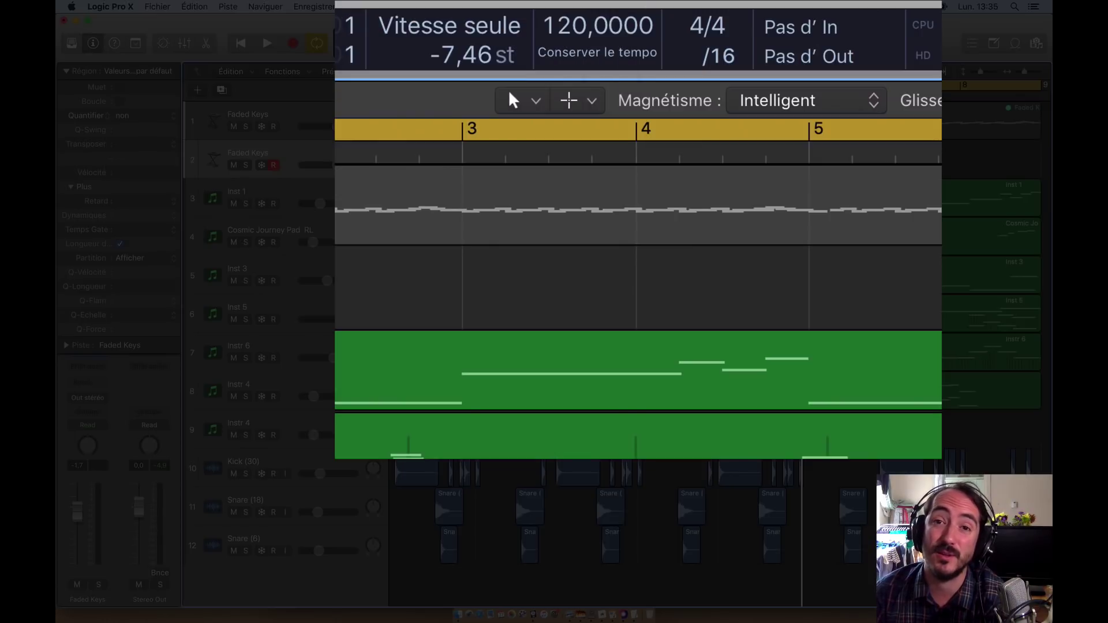
{"action": "left_click", "coordinate": [491, 53]}
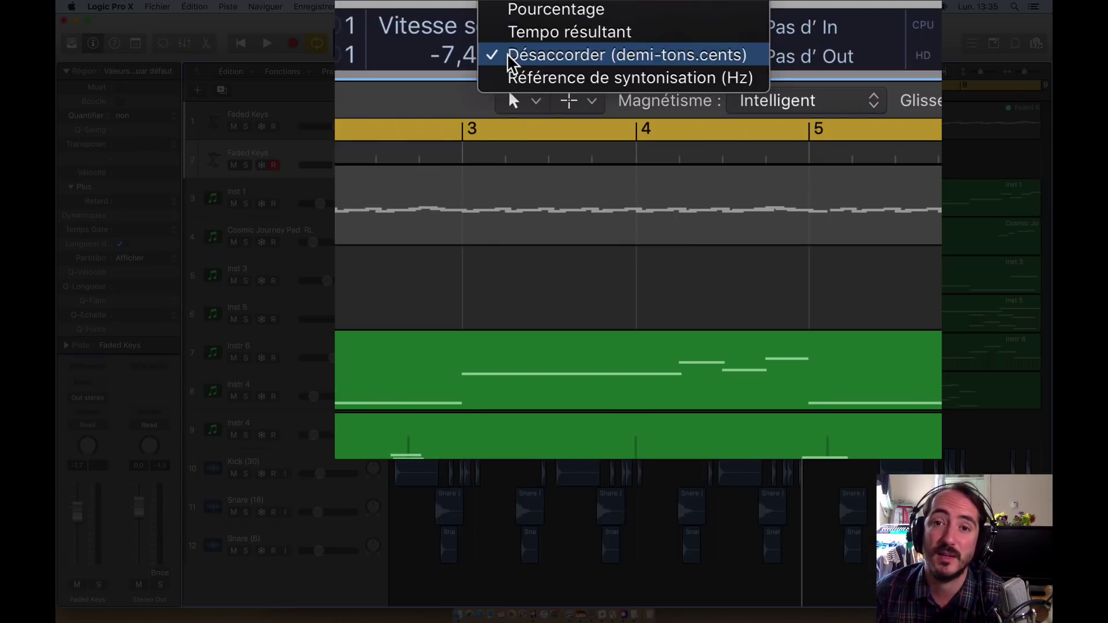
{"action": "left_click", "coordinate": [534, 79]}
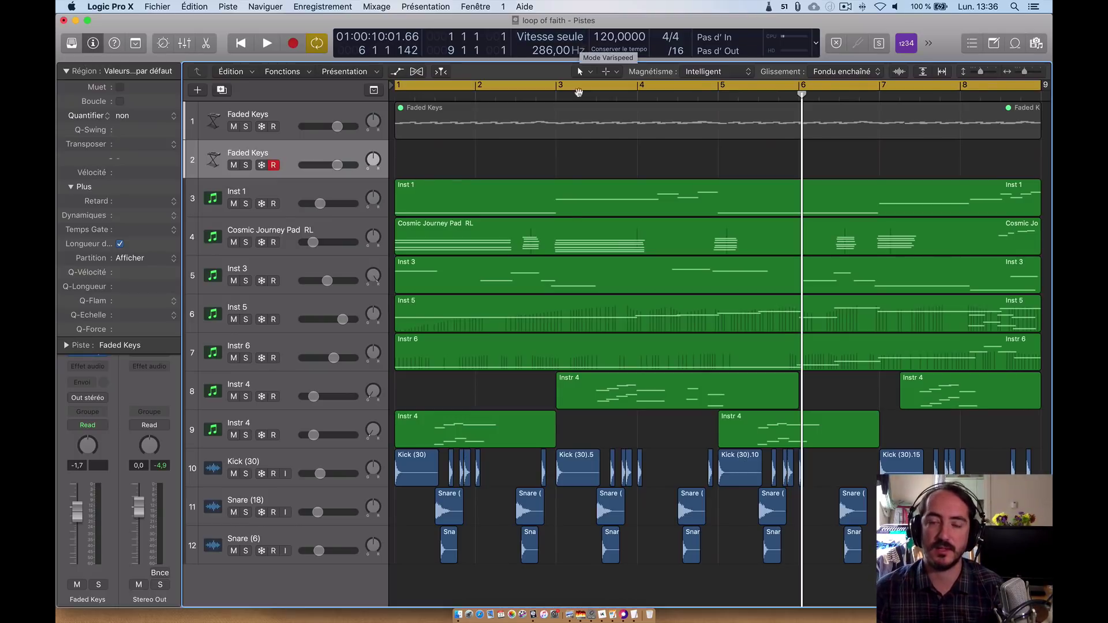
Step: Show the Varispeed deviation as Pourcentage in Vitesse seule mode and play a passage of the project
{"action": "left_click", "coordinate": [571, 38]}
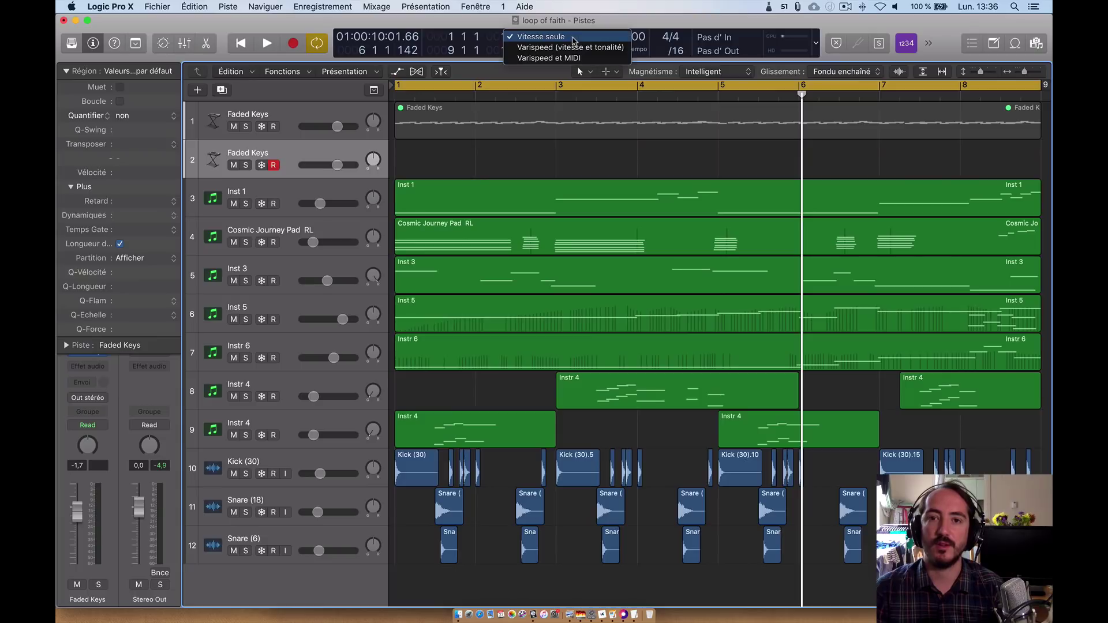
{"action": "left_click", "coordinate": [573, 39]}
{"action": "left_click", "coordinate": [566, 52]}
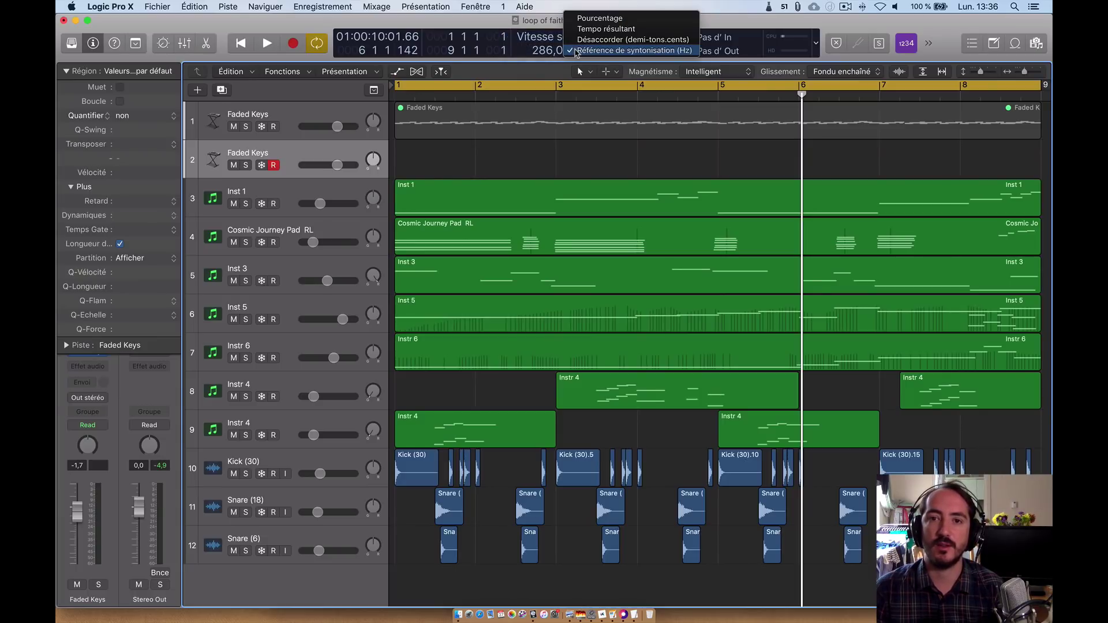
{"action": "left_click", "coordinate": [578, 15]}
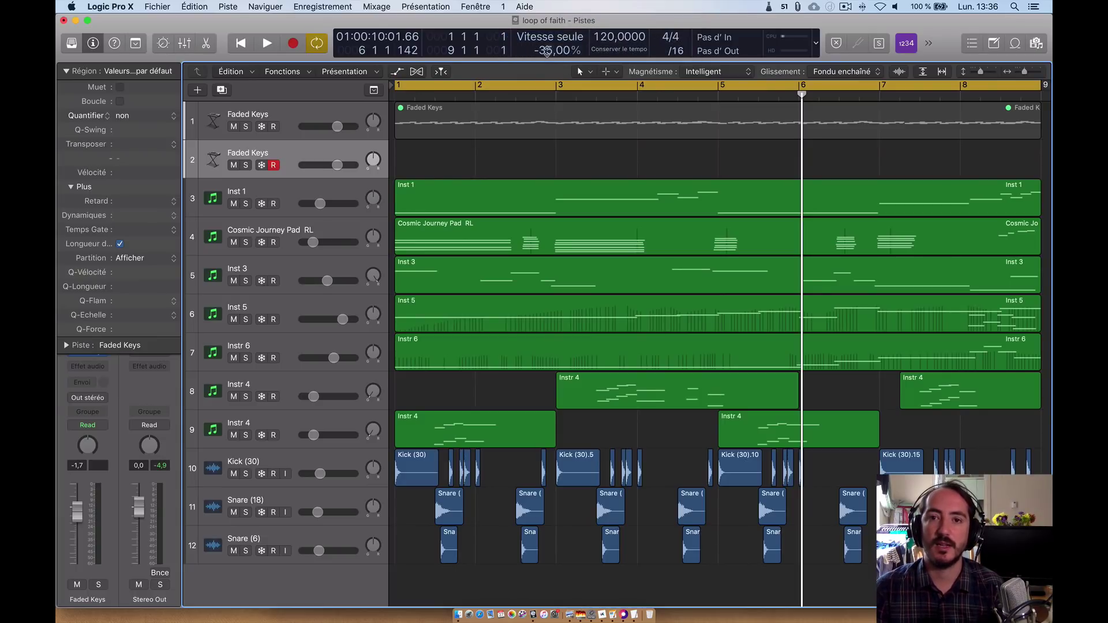
{"action": "key", "text": "space"}
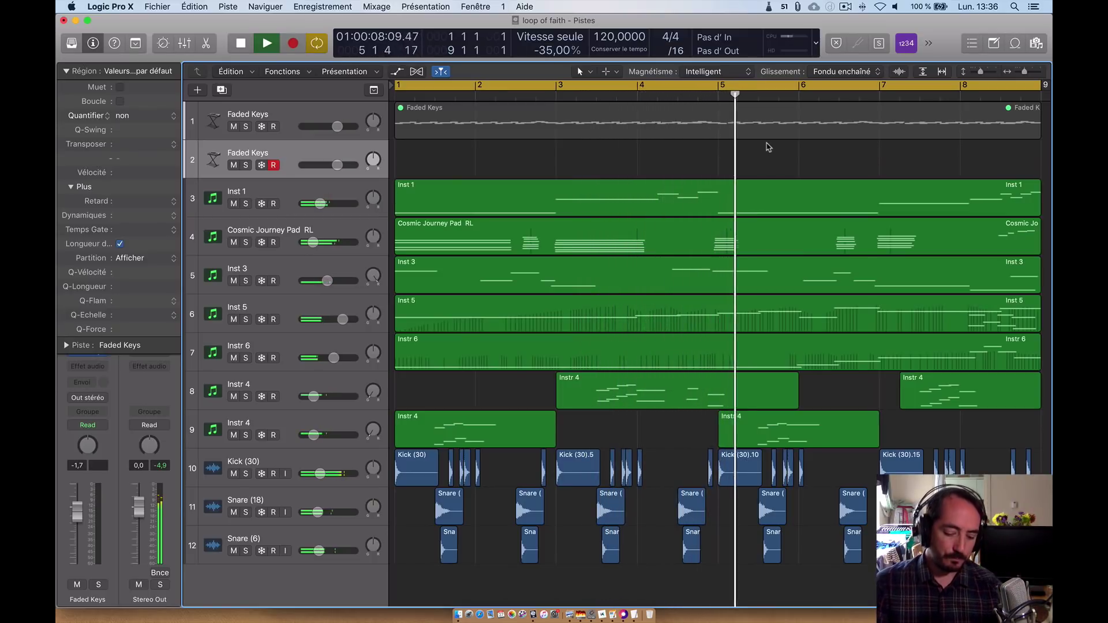
{"action": "key", "text": "space"}
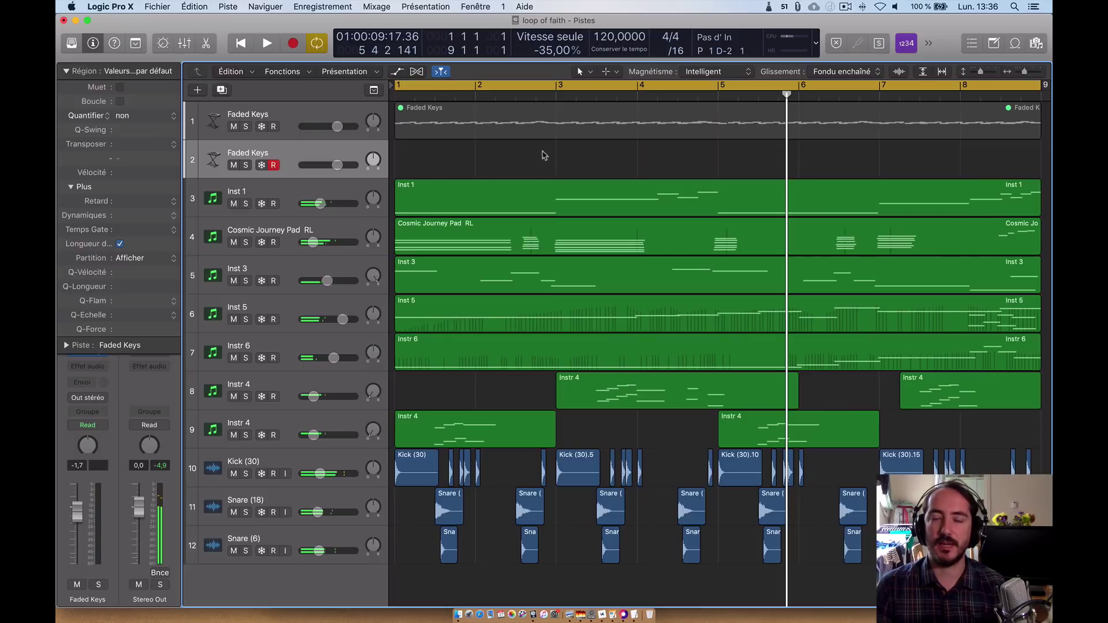
Step: Unmute the Faded Keys region on track 1 and play the project from the beginning
{"action": "left_click", "coordinate": [423, 132]}
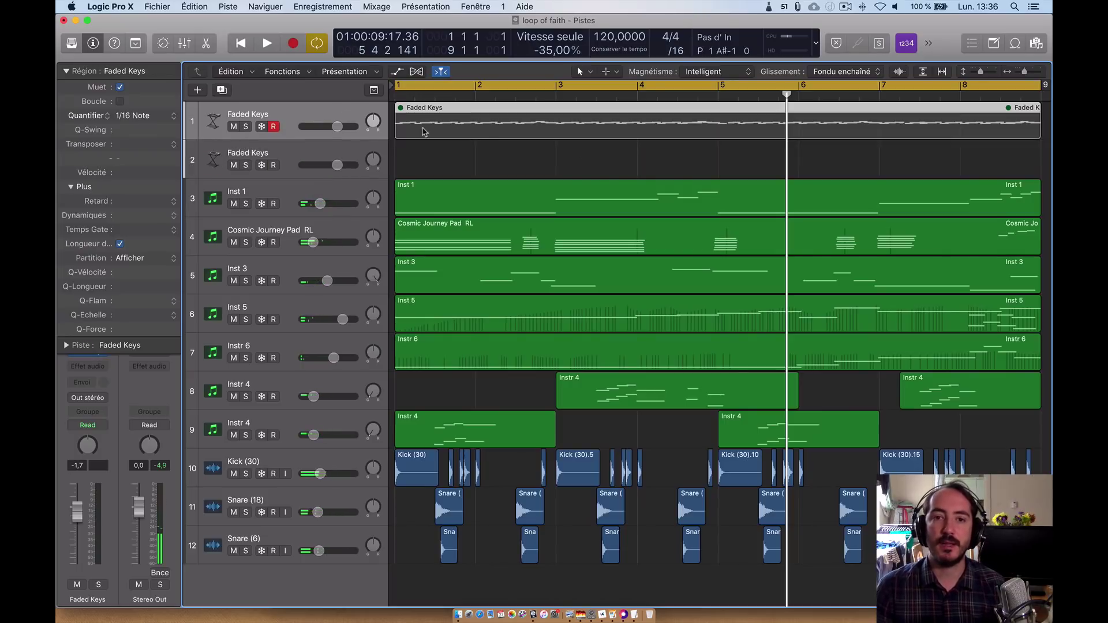
{"action": "left_click", "coordinate": [485, 139]}
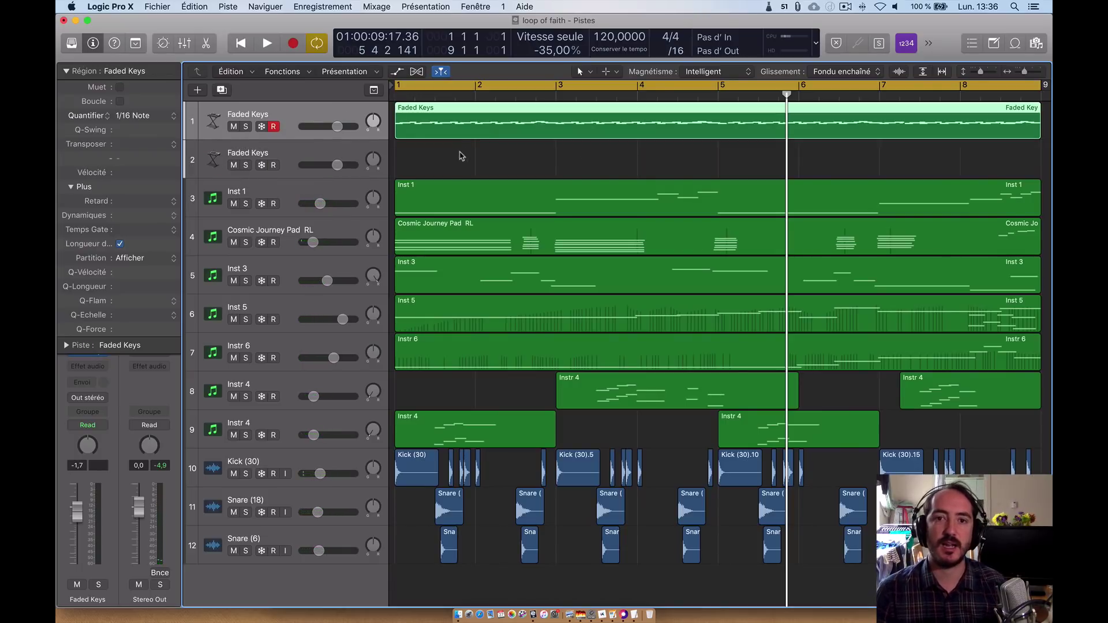
{"action": "key", "text": "Return"}
{"action": "key", "text": "space"}
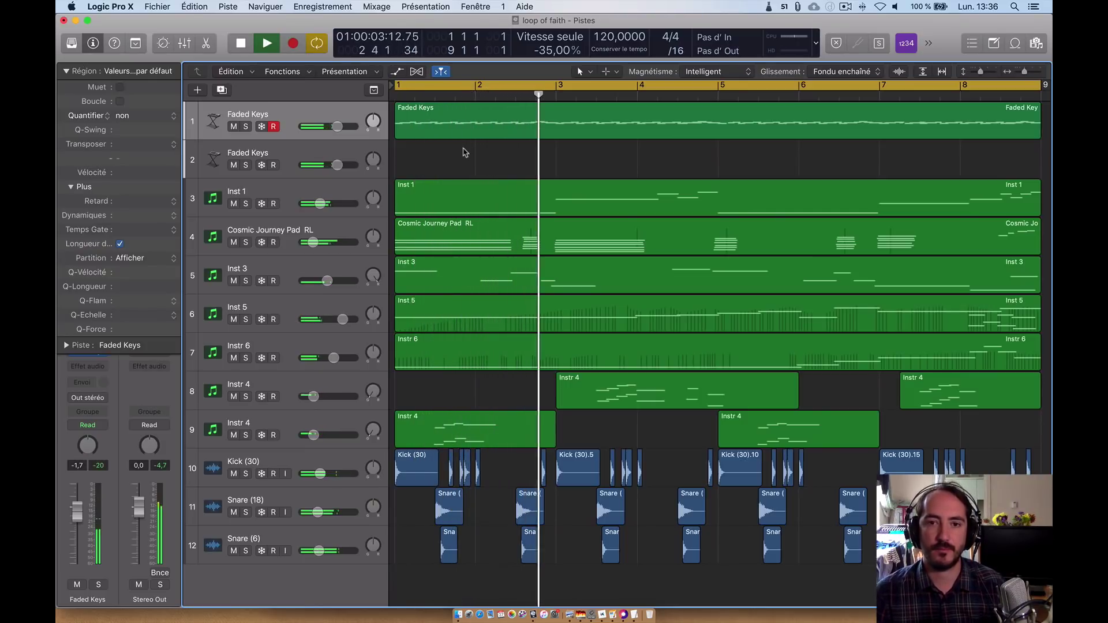
{"action": "key", "text": "space"}
Step: View the Faded Keys region's notes in the piano roll and the mixer, and return to the full track view
{"action": "left_click", "coordinate": [462, 114]}
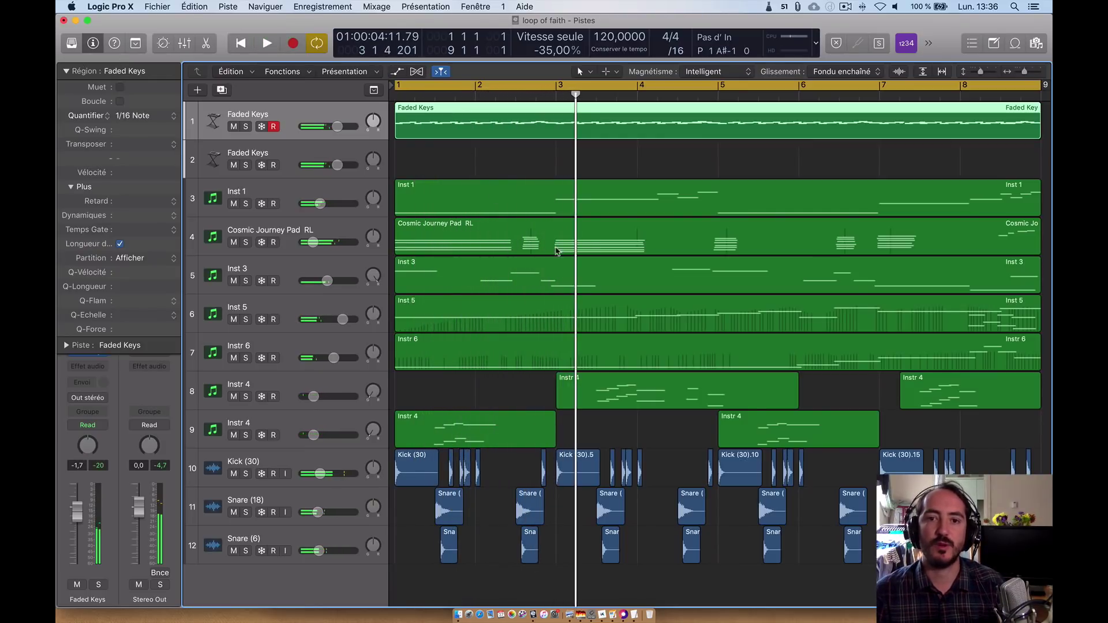
{"action": "key", "text": "p"}
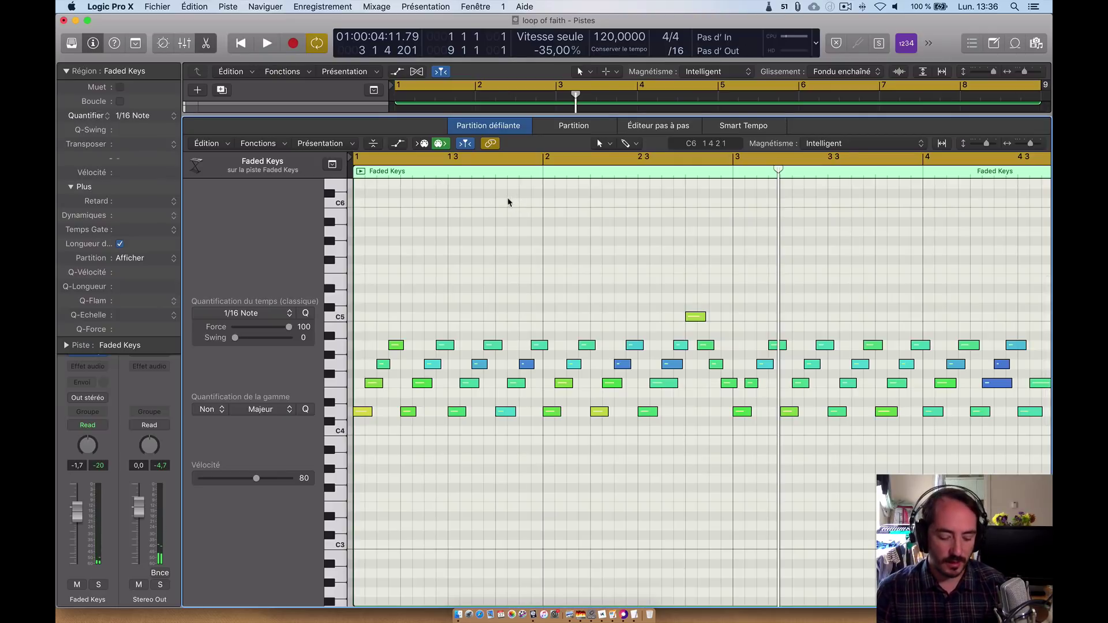
{"action": "key", "text": "x"}
{"action": "scroll", "coordinate": [533, 127], "scroll_direction": "up", "scroll_amount": 2}
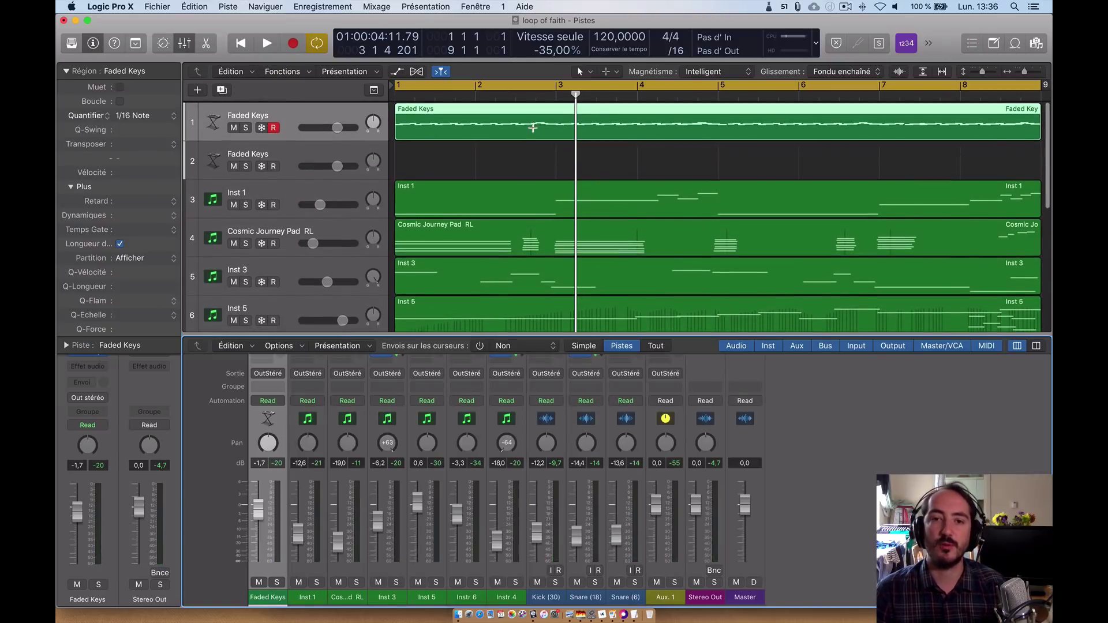
{"action": "key", "text": "x"}
Step: Mute the Faded Keys region on track 1 and select the empty Faded Keys track 2
{"action": "left_click", "coordinate": [344, 110]}
{"action": "left_click", "coordinate": [339, 111]}
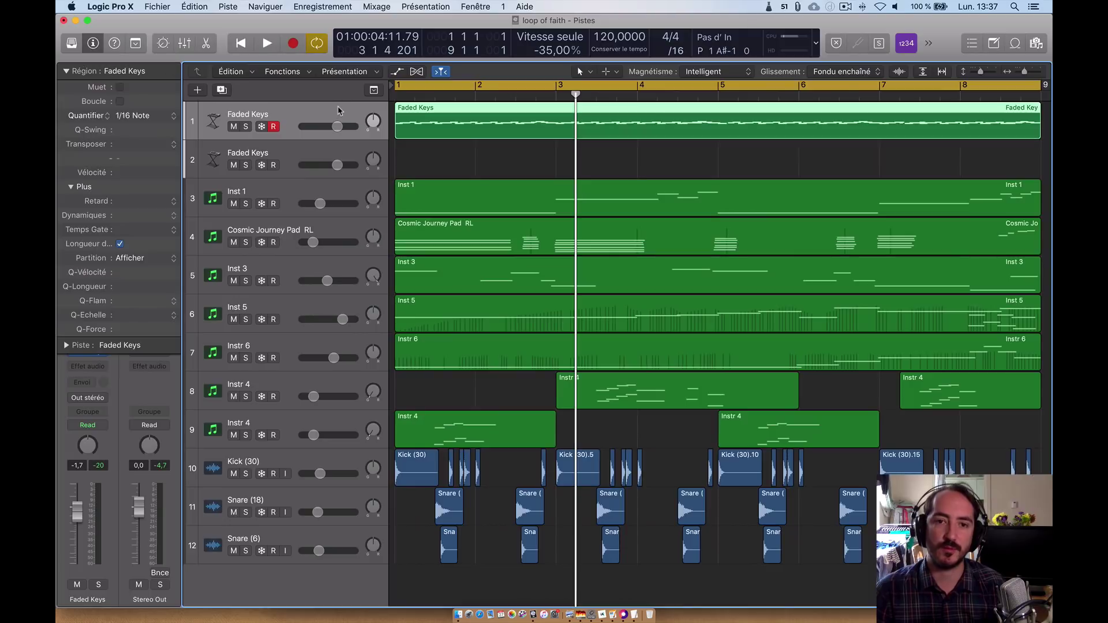
{"action": "key", "text": "ctrl+m"}
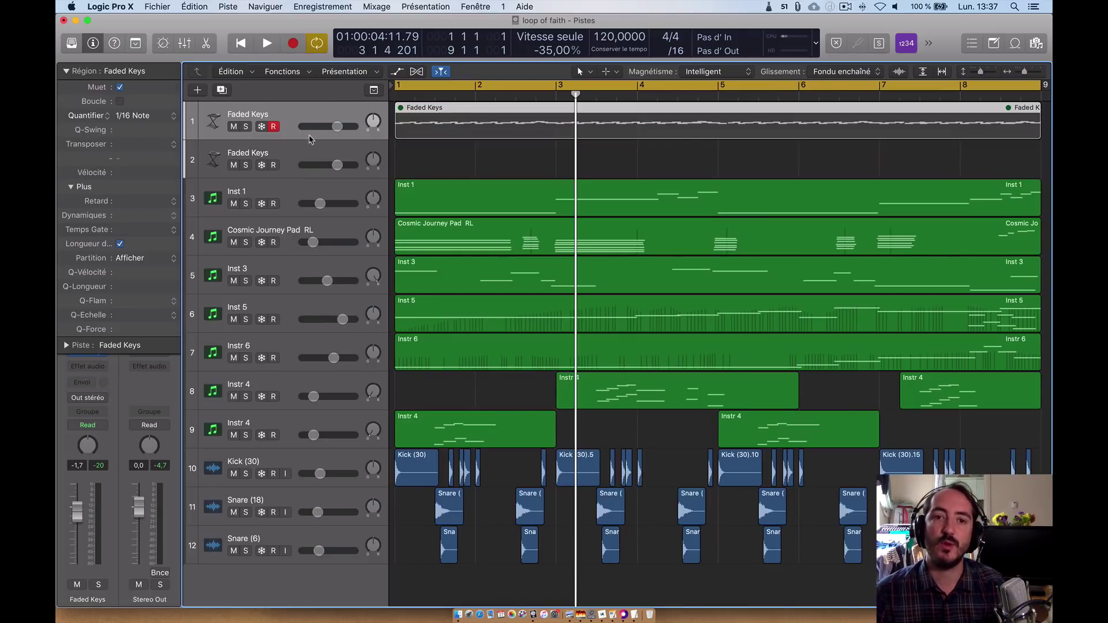
{"action": "left_click", "coordinate": [300, 149]}
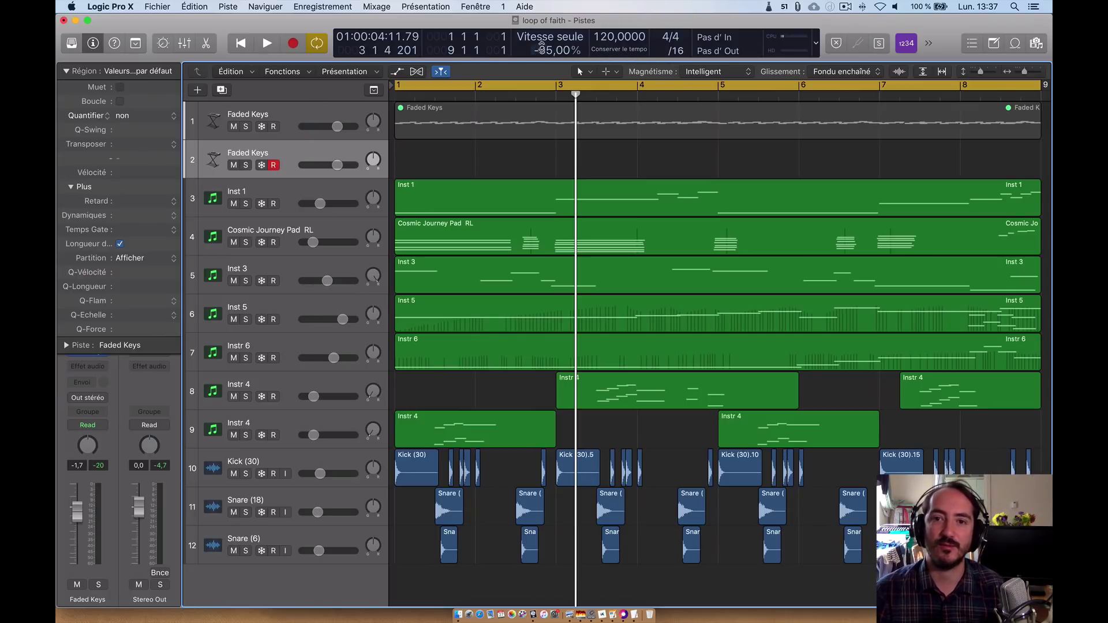
Step: Set the Varispeed deviation to -24 %
{"action": "left_click_drag", "start_coordinate": [549, 50], "coordinate": [549, 35]}
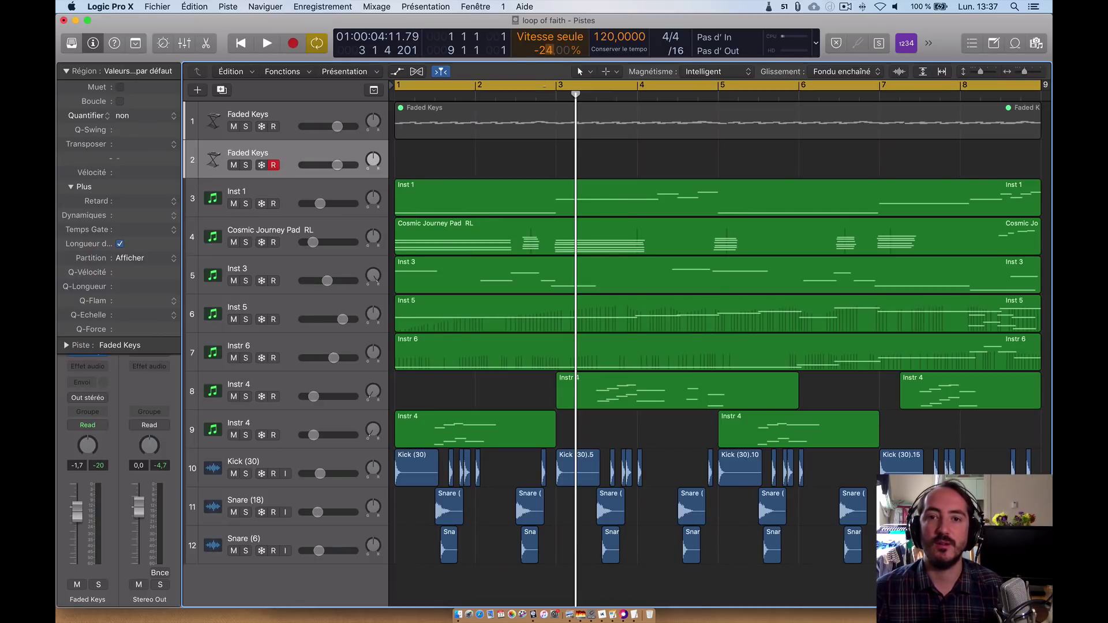
Step: Set the Varispeed deviation to -25 %, toggle Varispeed off and on, and play the slowed project briefly
{"action": "left_click_drag", "start_coordinate": [545, 88], "coordinate": [544, 88]}
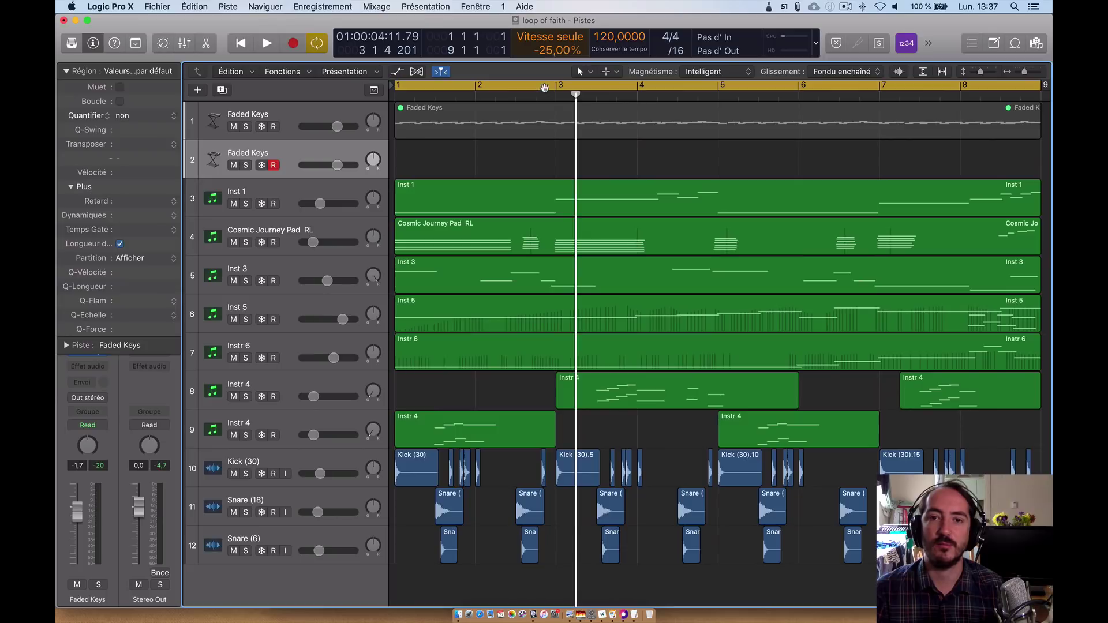
{"action": "left_click", "coordinate": [931, 46]}
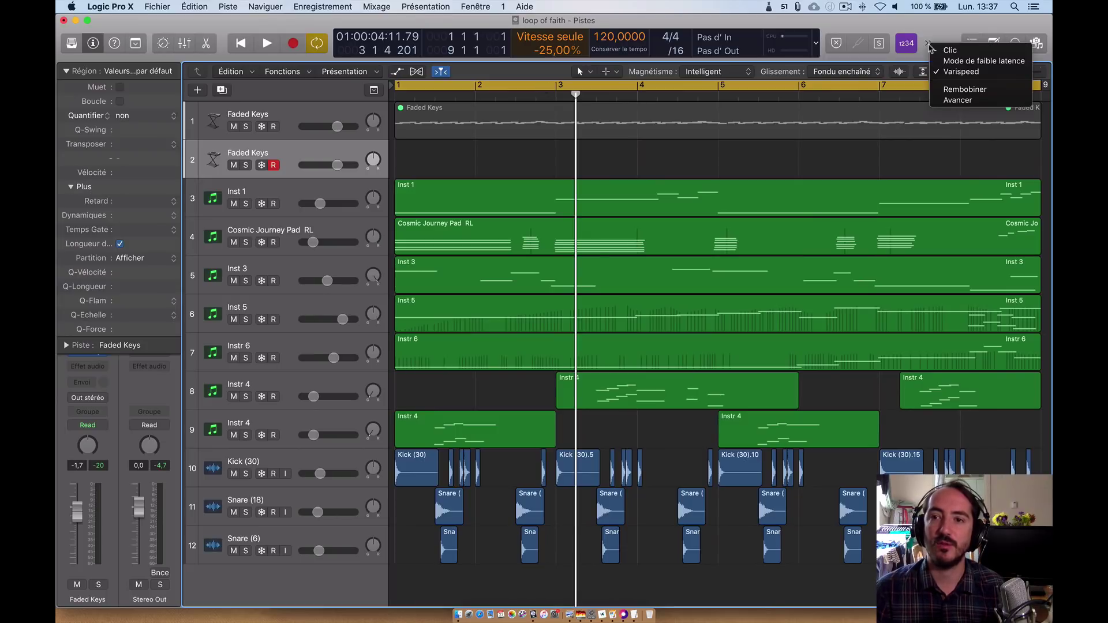
{"action": "left_click", "coordinate": [958, 65]}
{"action": "left_click", "coordinate": [930, 44]}
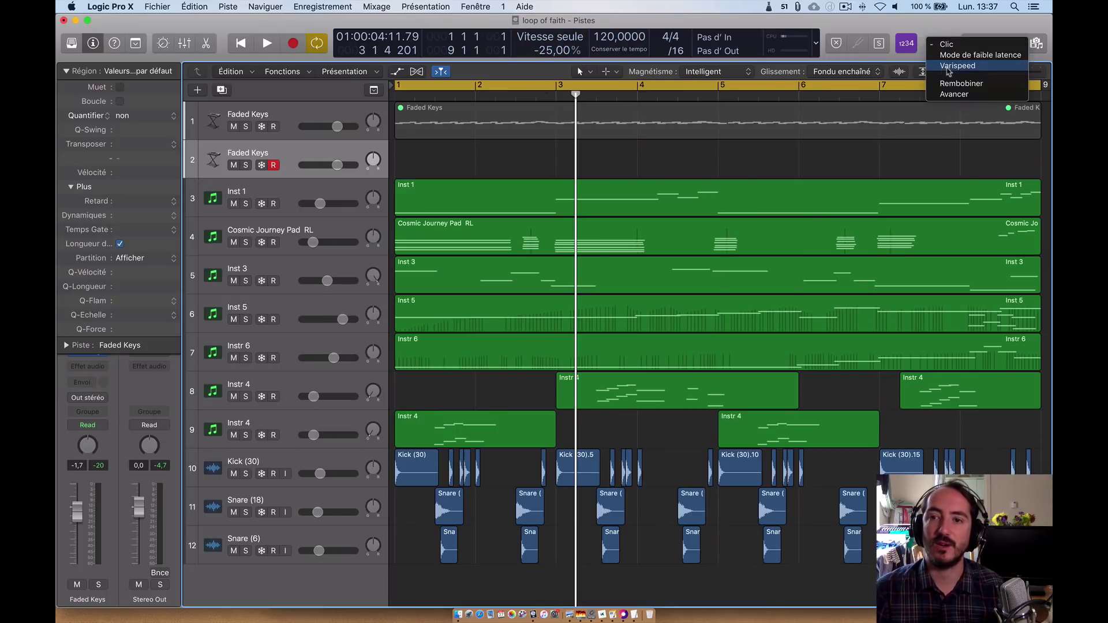
{"action": "left_click", "coordinate": [968, 66]}
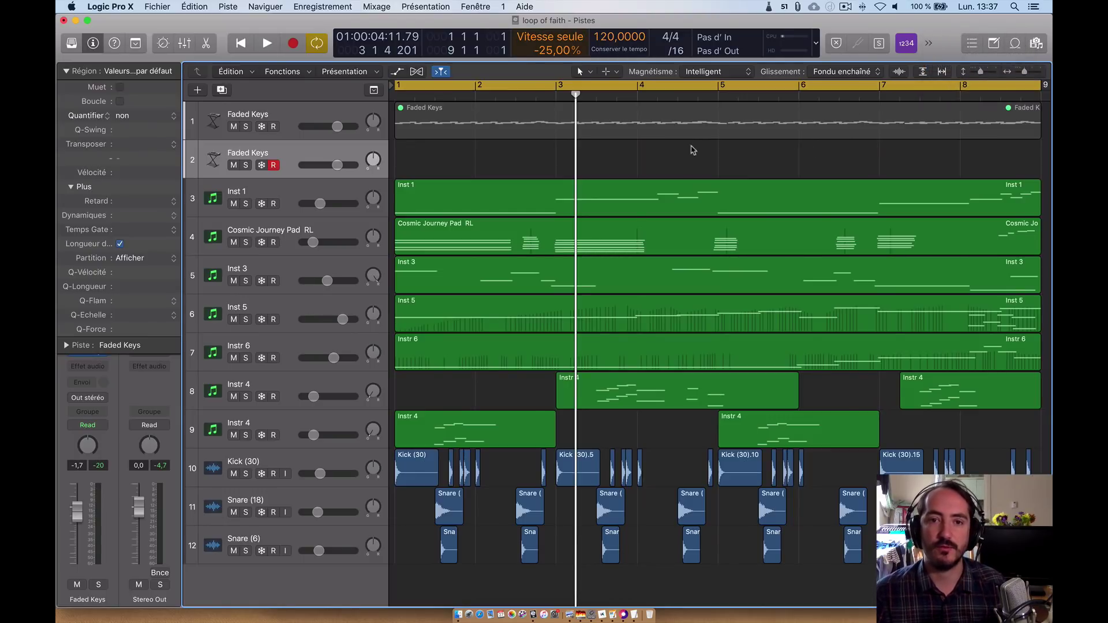
{"action": "key", "text": "space"}
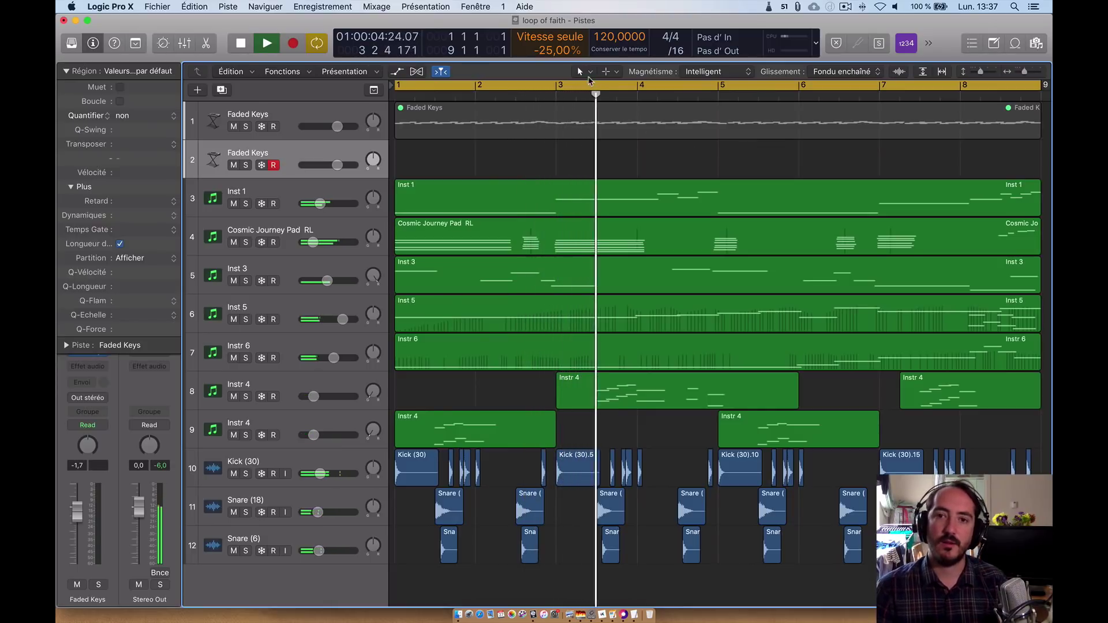
{"action": "key", "text": "space"}
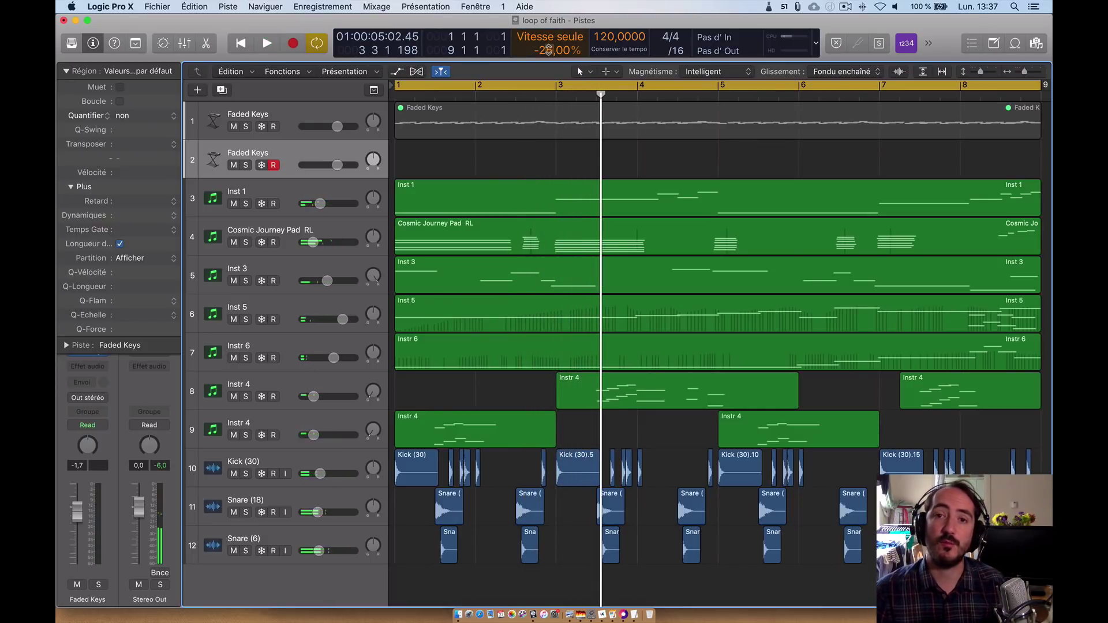
Step: Set the Varispeed deviation to +10 % and play the project briefly at that speed
{"action": "double_click", "coordinate": [549, 50]}
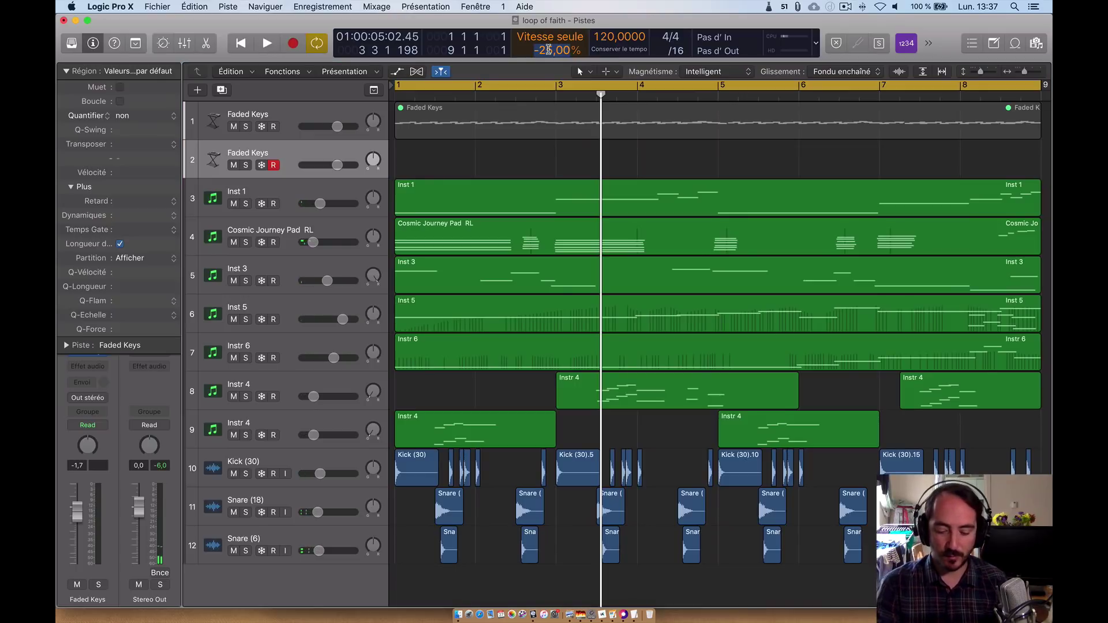
{"action": "type", "text": "10"}
{"action": "key", "text": "Return"}
{"action": "key", "text": "space"}
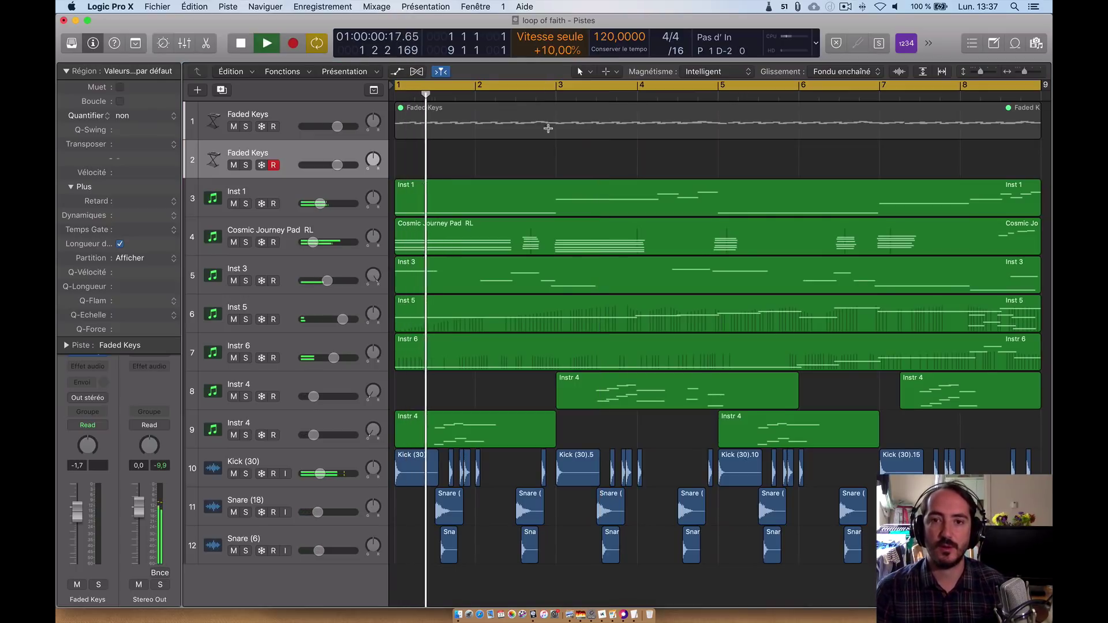
{"action": "key", "text": "space"}
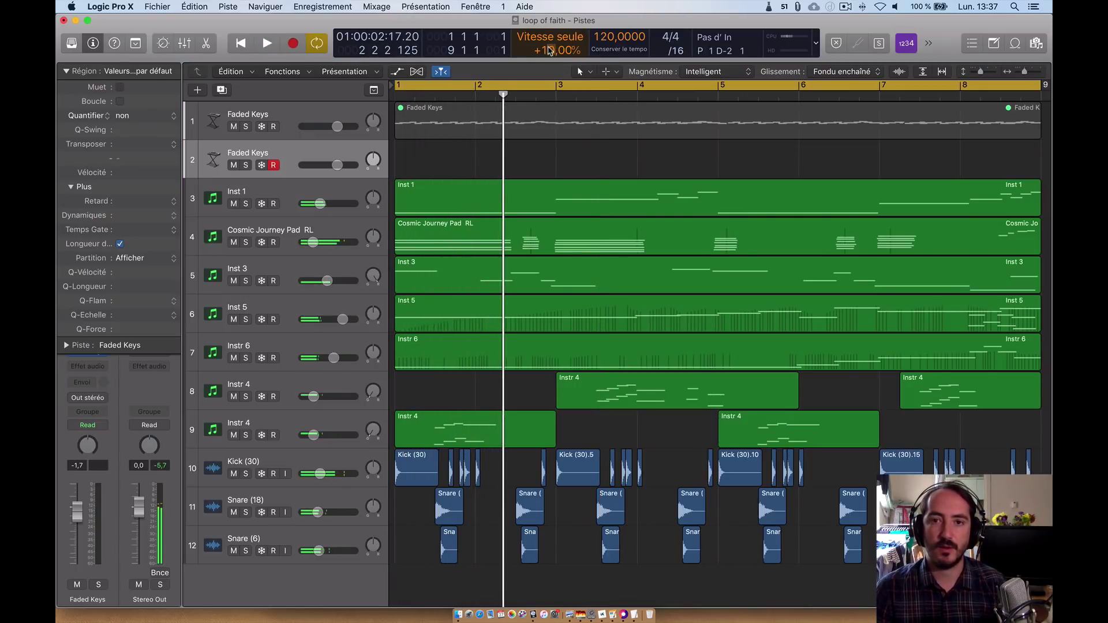
Step: Set the Varispeed deviation to +50 % and play the project briefly at that speed
{"action": "double_click", "coordinate": [549, 51]}
{"action": "type", "text": "50"}
{"action": "key", "text": "Return"}
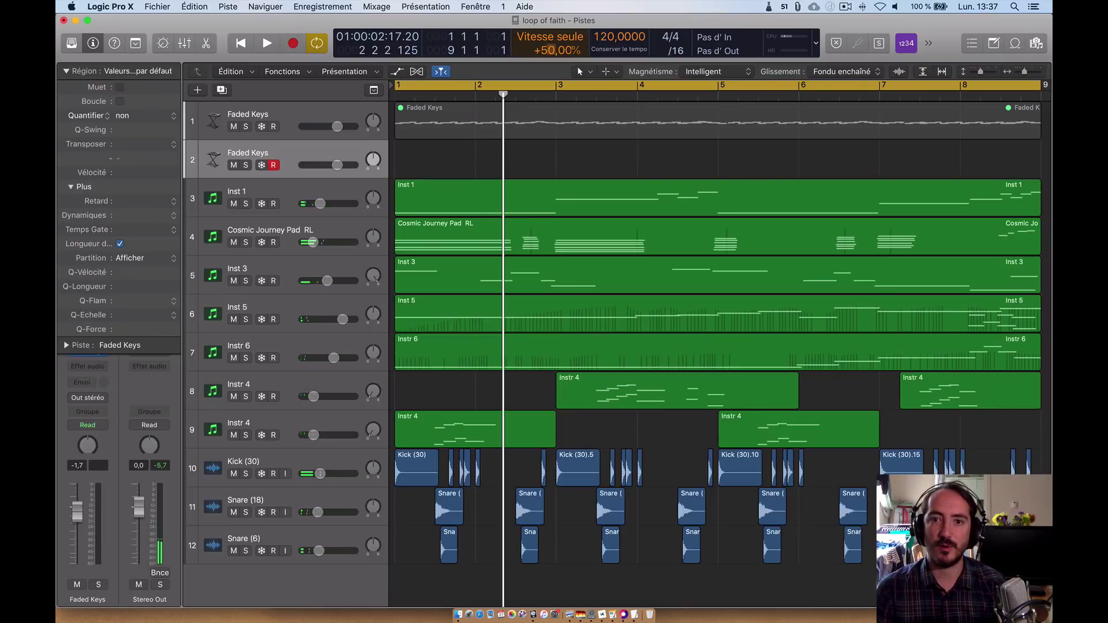
{"action": "key", "text": "space"}
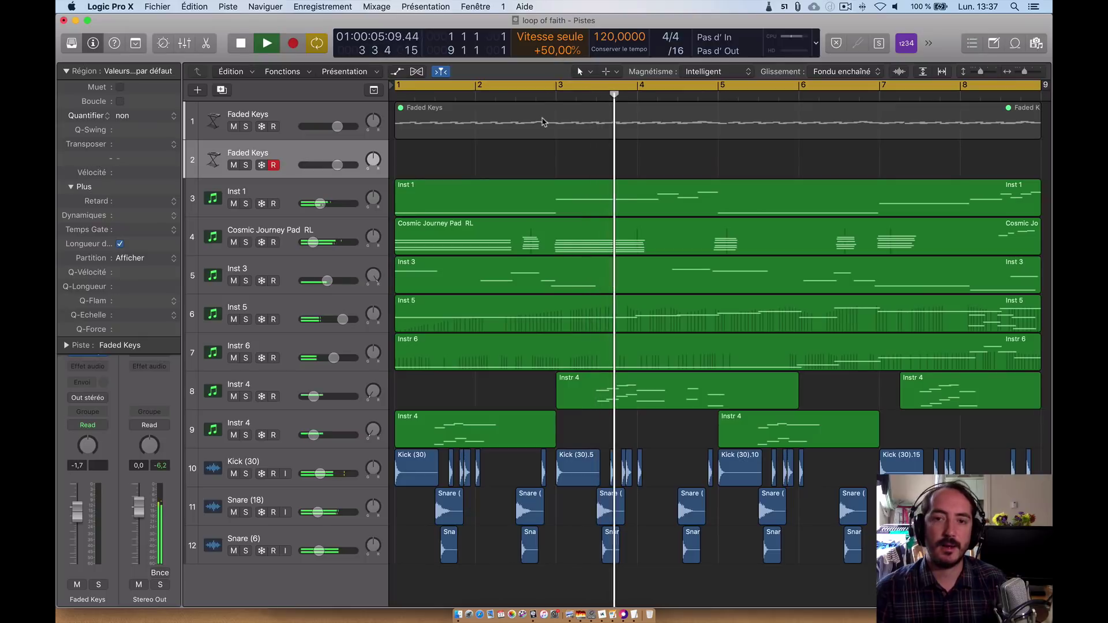
{"action": "key", "text": "space"}
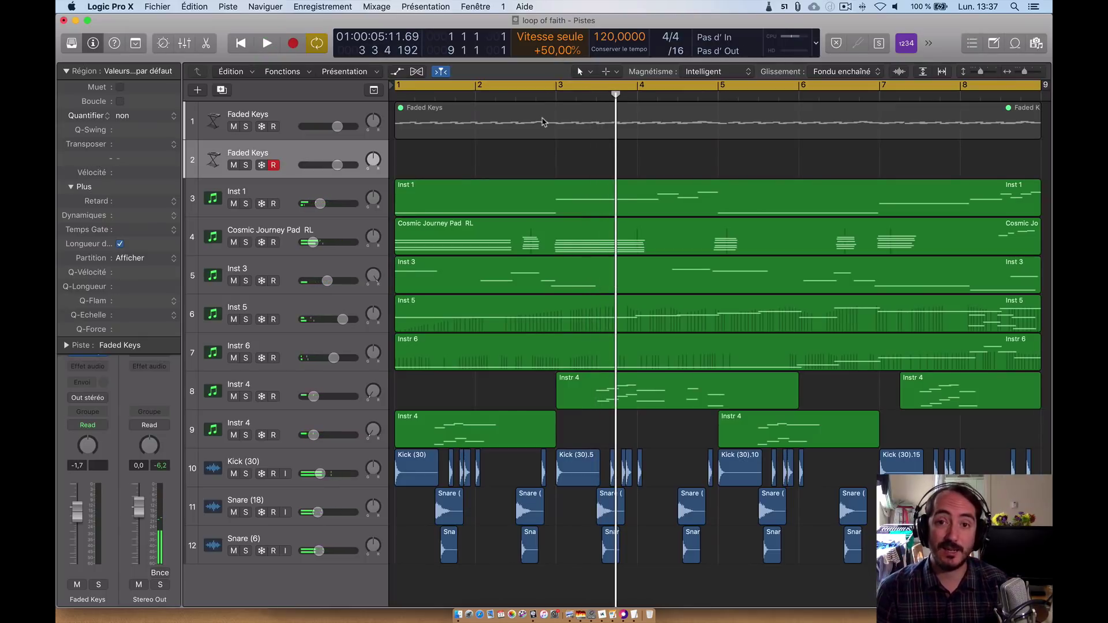
Step: Switch to the Varispeed (vitesse et tonalité) mode, reset the deviation to 0 %, and play the project briefly
{"action": "left_click", "coordinate": [575, 51]}
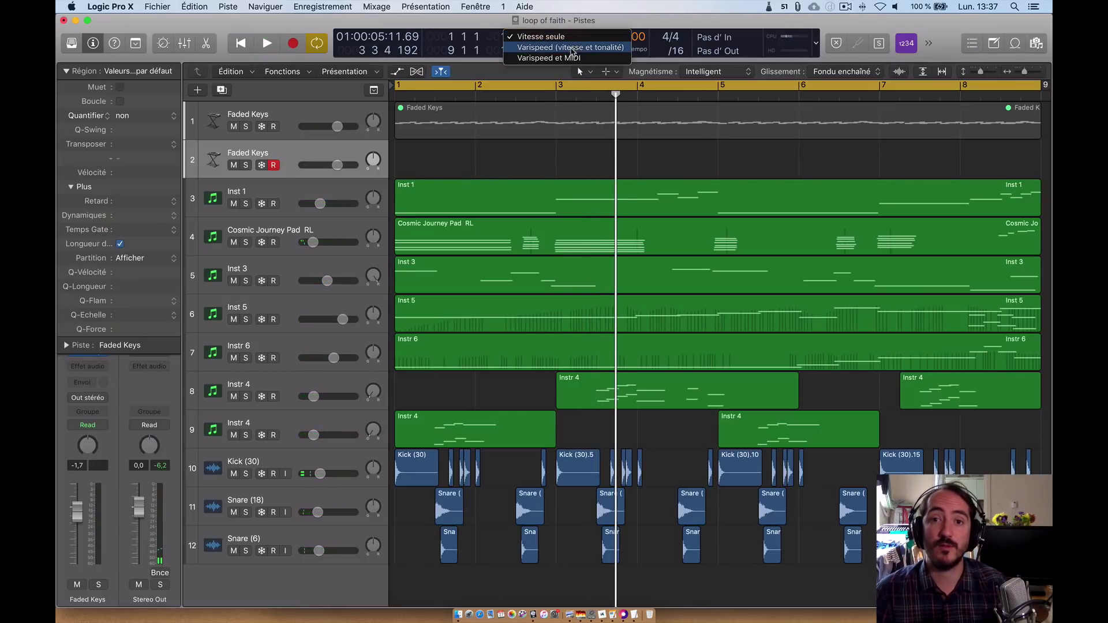
{"action": "left_click", "coordinate": [574, 47]}
{"action": "double_click", "coordinate": [552, 50]}
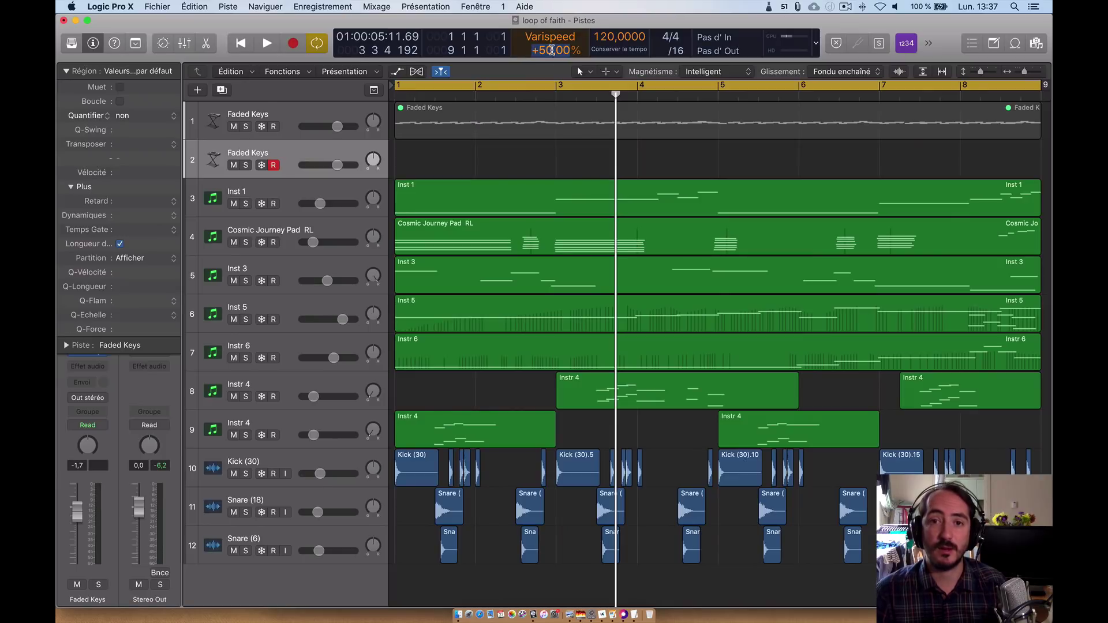
{"action": "type", "text": "0"}
{"action": "key", "text": "Return"}
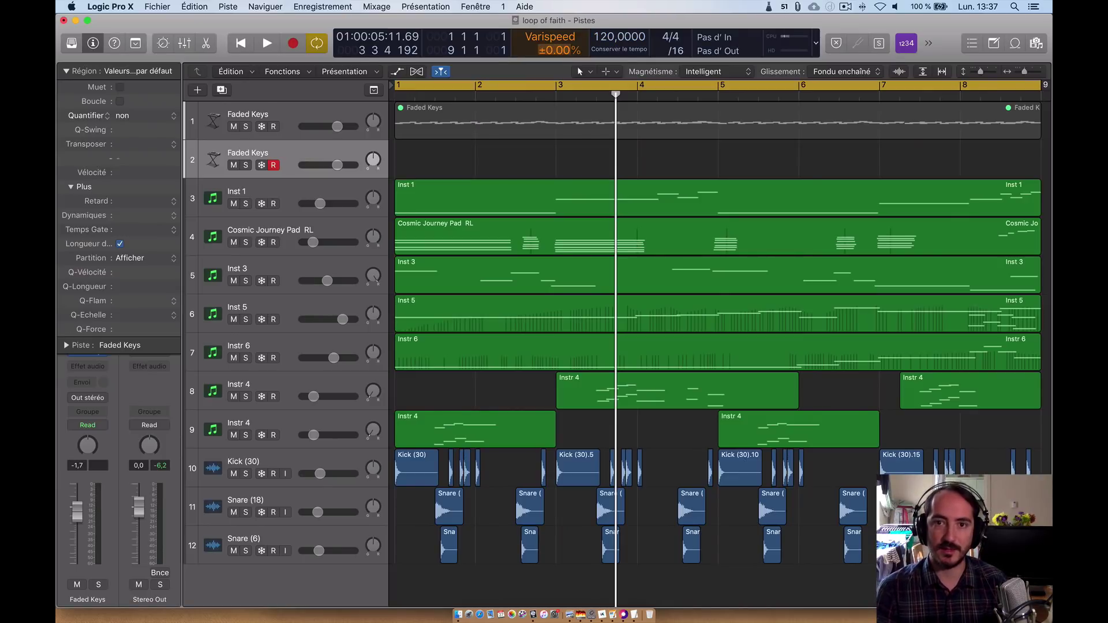
{"action": "key", "text": "space"}
{"action": "key", "text": "space"}
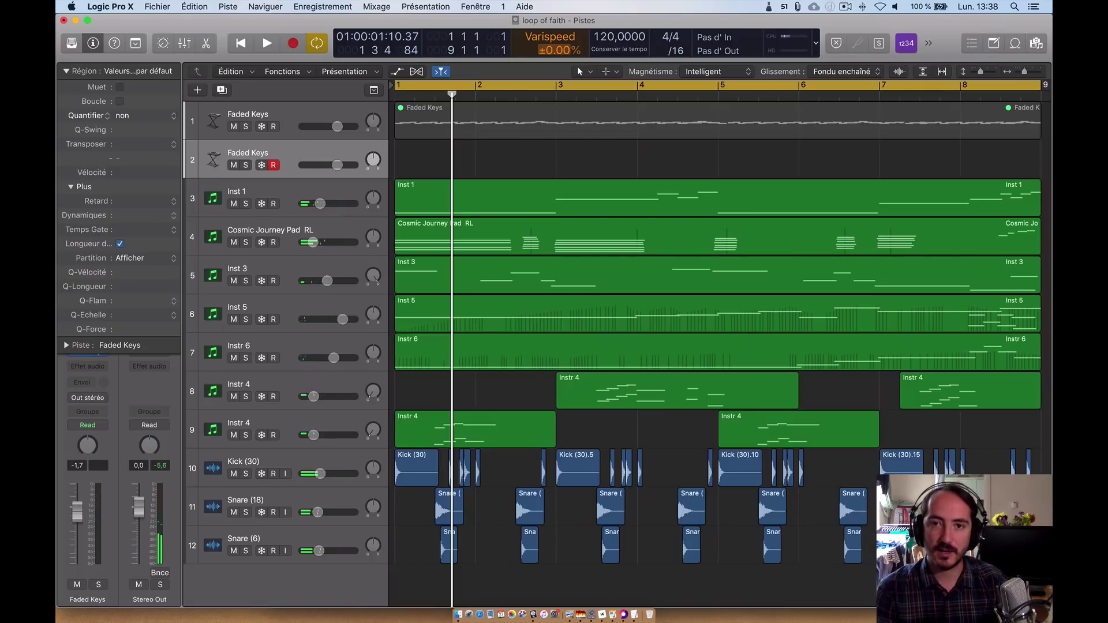
Step: Set the Varispeed deviation to -25 % and play the project to hear both speed and pitch lowered
{"action": "double_click", "coordinate": [550, 47]}
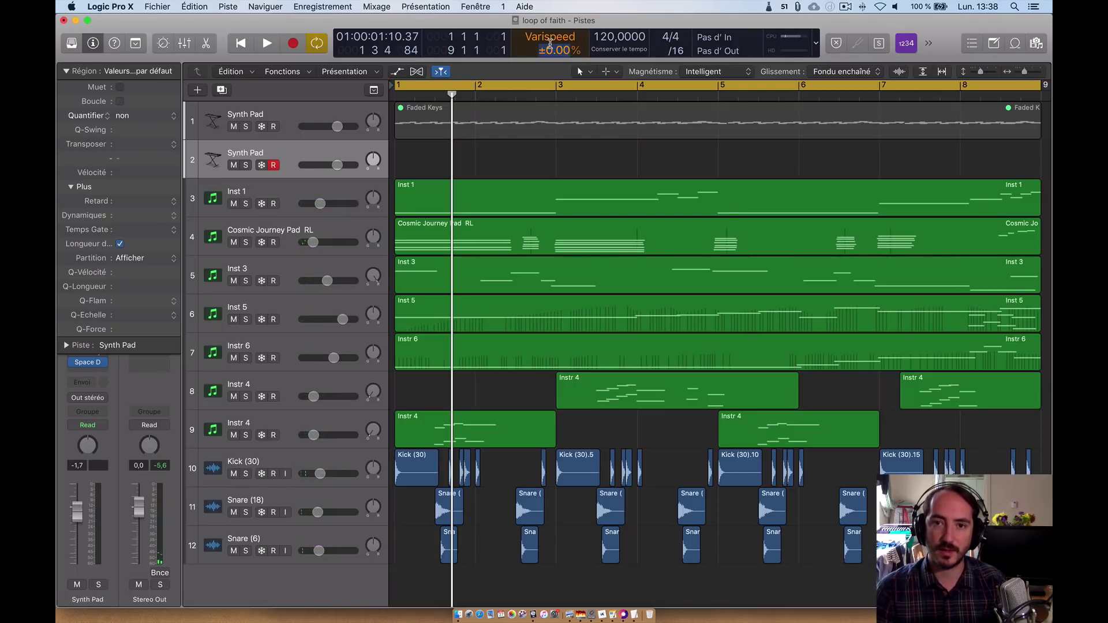
{"action": "type", "text": "-25"}
{"action": "key", "text": "Return"}
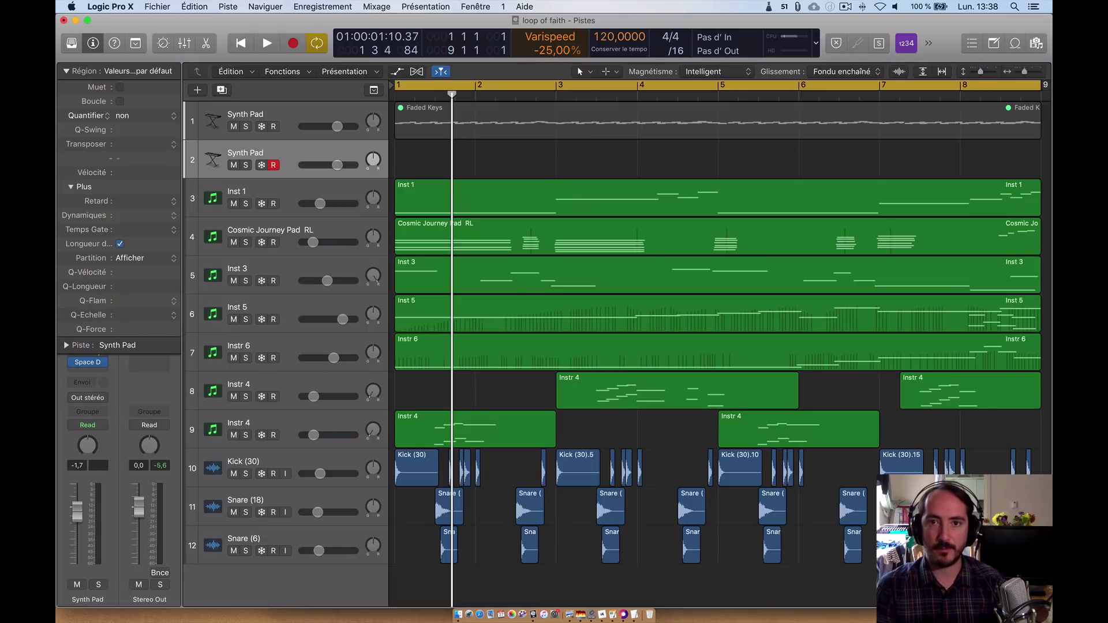
{"action": "key", "text": "space"}
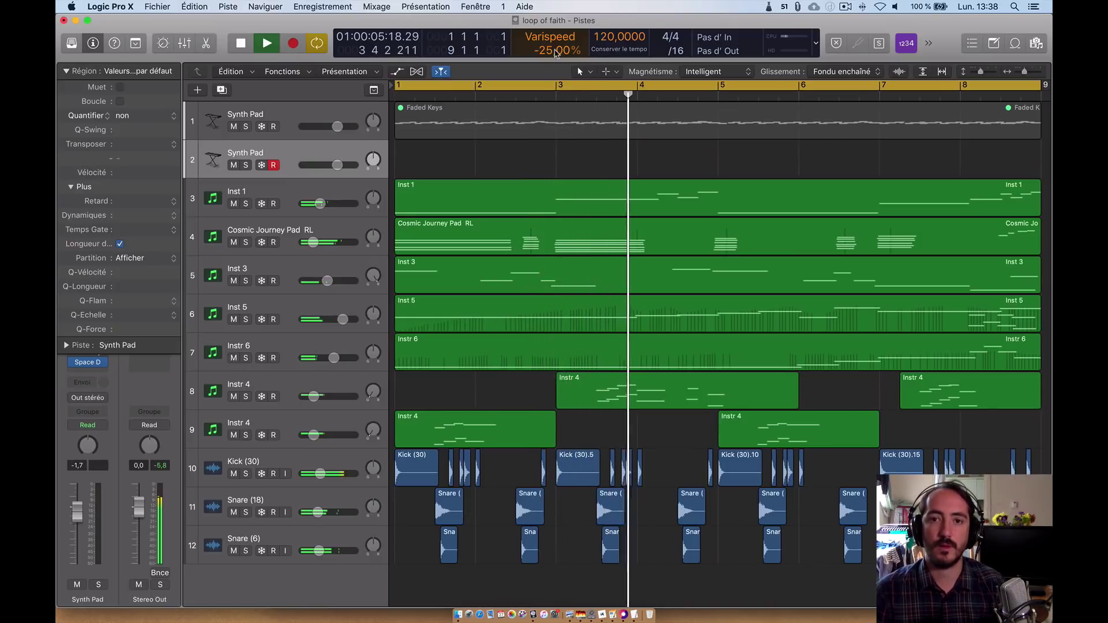
{"action": "key", "text": "space"}
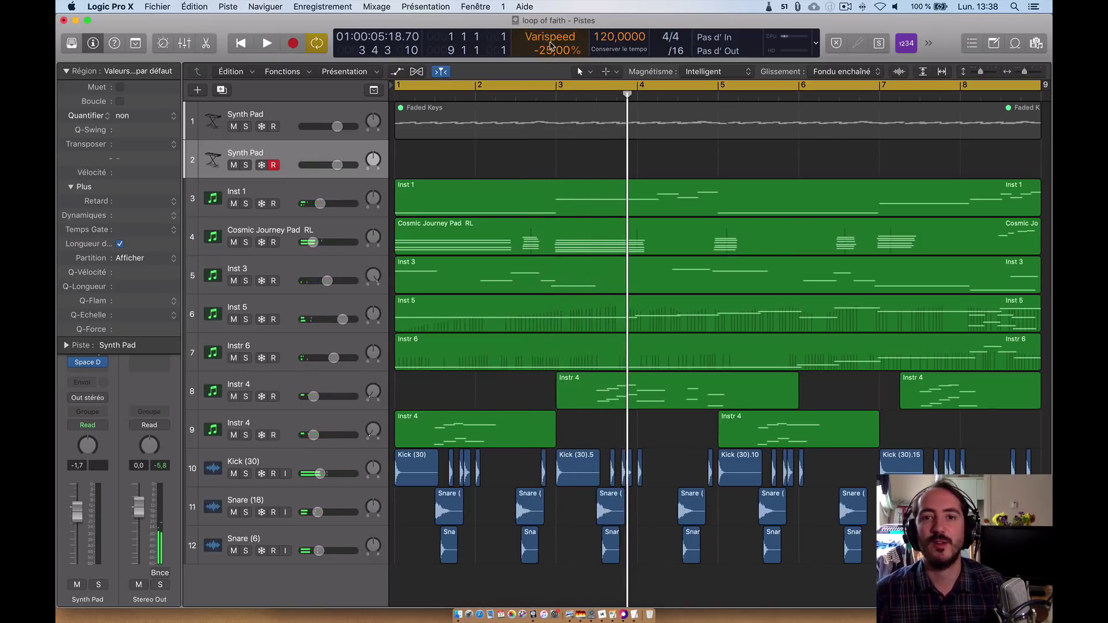
Step: Switch the Varispeed mode back to Vitesse seule and play the project
{"action": "left_click", "coordinate": [552, 46]}
{"action": "left_click", "coordinate": [553, 25]}
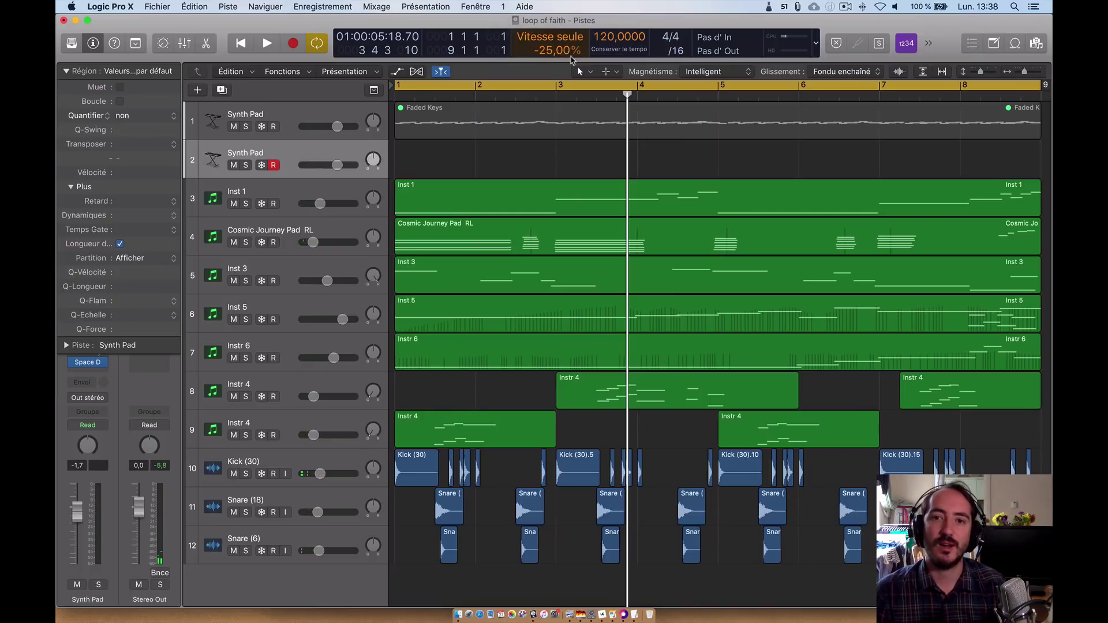
{"action": "key", "text": "space"}
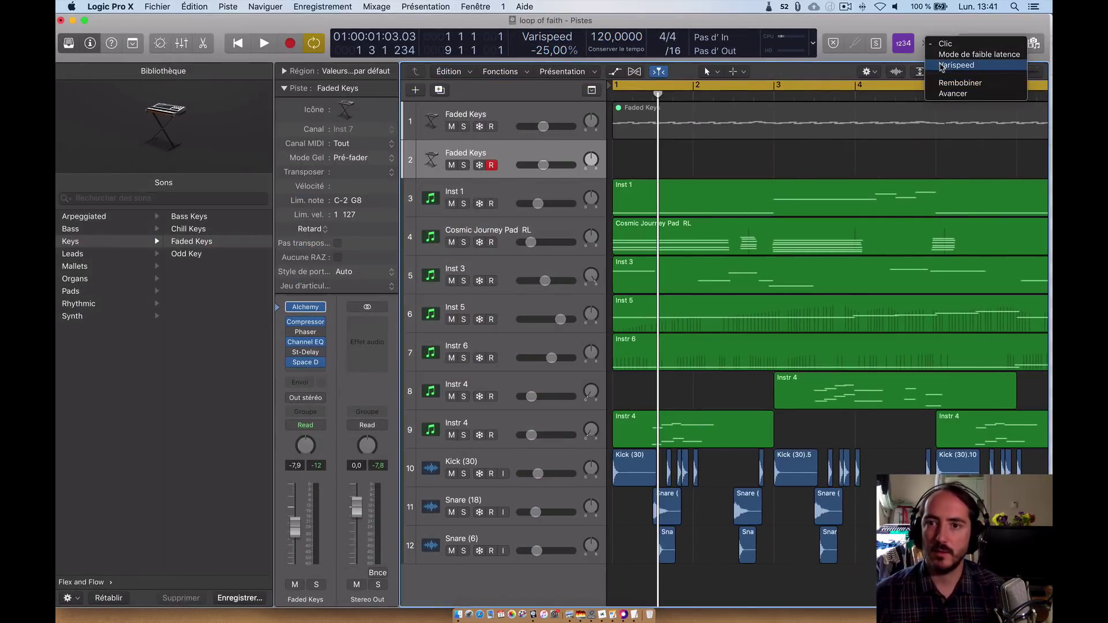
Step: Use Varispeed in the Varispeed et MIDI mode at -25 % and play the project briefly
{"action": "left_click", "coordinate": [568, 36]}
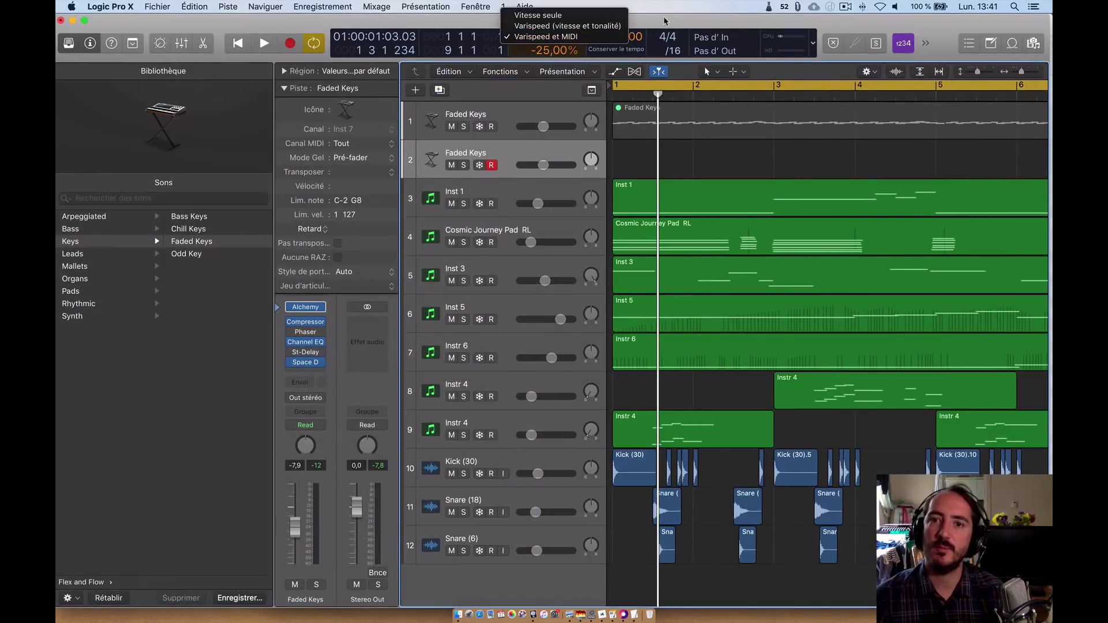
{"action": "left_click", "coordinate": [559, 38]}
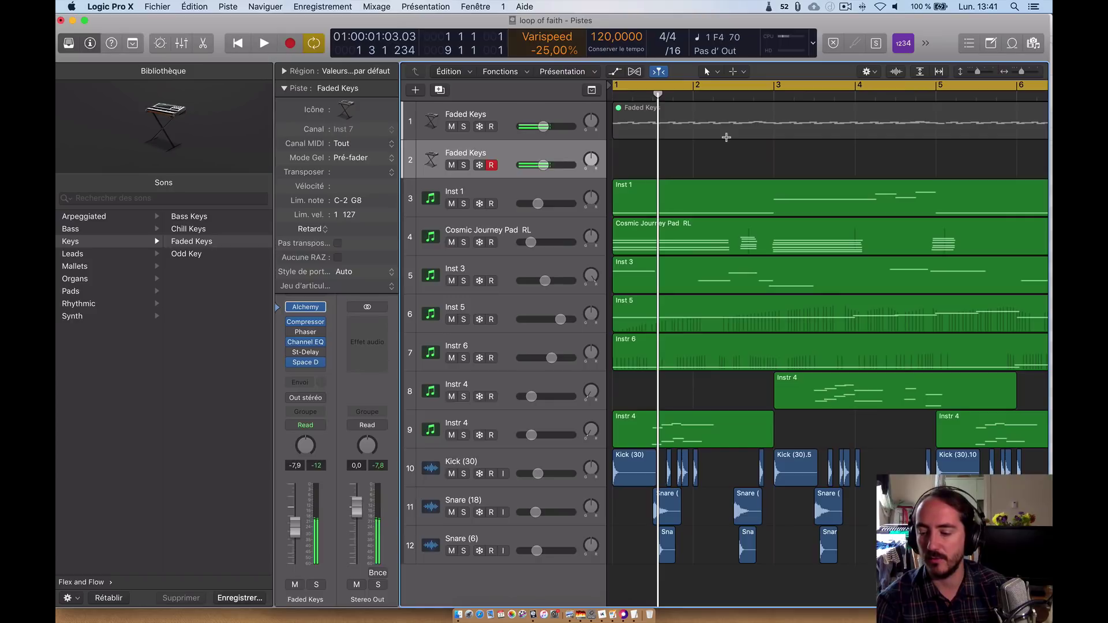
{"action": "key", "text": "space"}
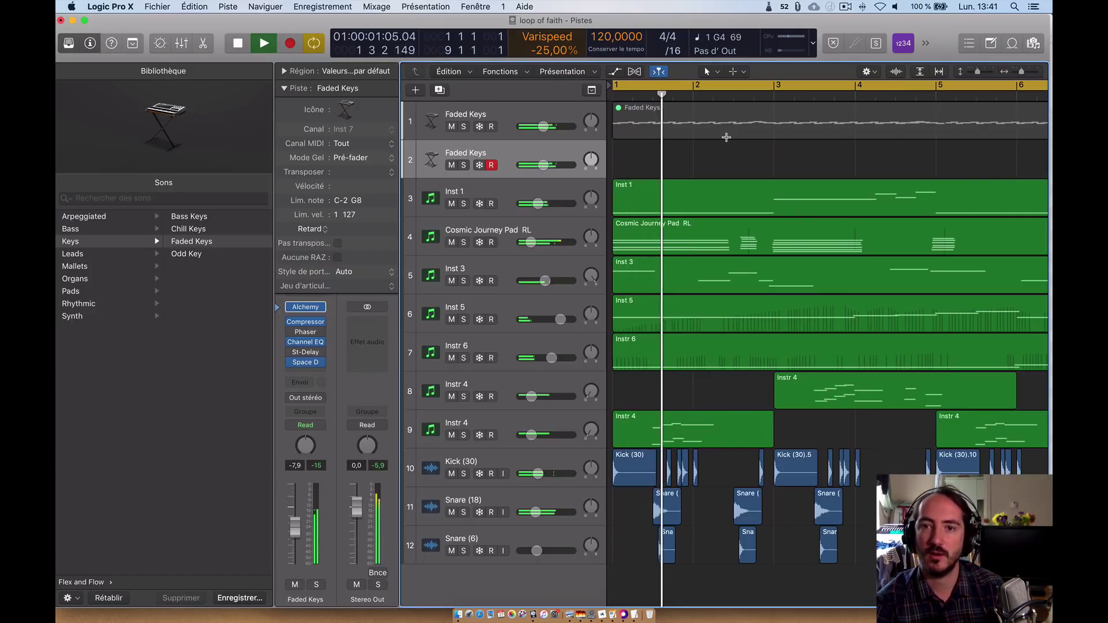
{"action": "key", "text": "space"}
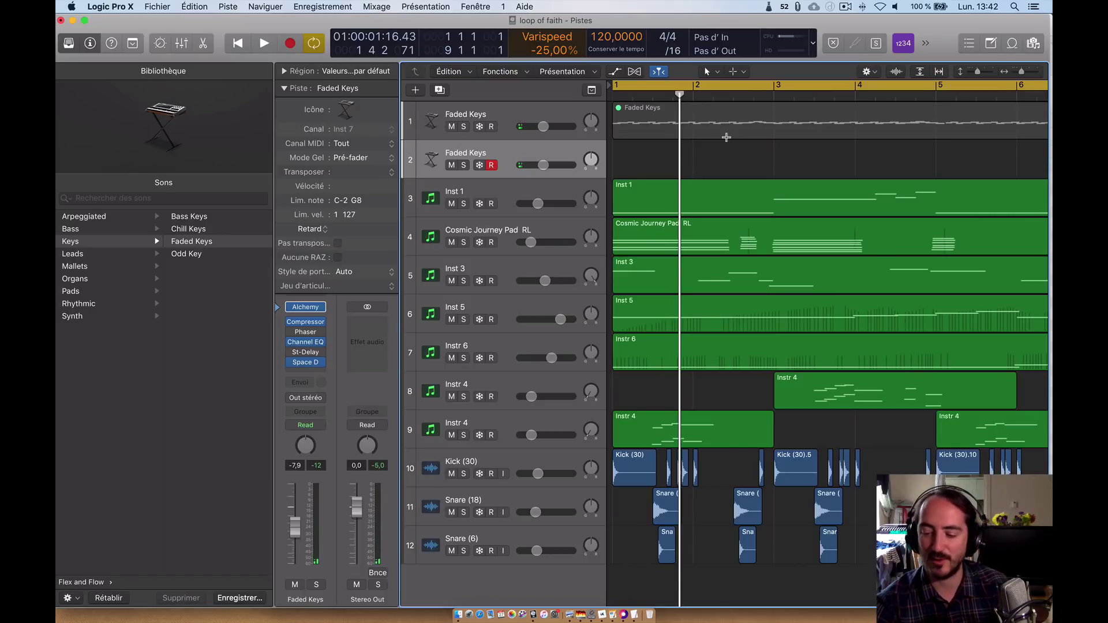
Step: Record a keyboard performance on Faded Keys track 2 through measure 8 with Varispeed at -25 %, then stop
{"action": "key", "text": "r"}
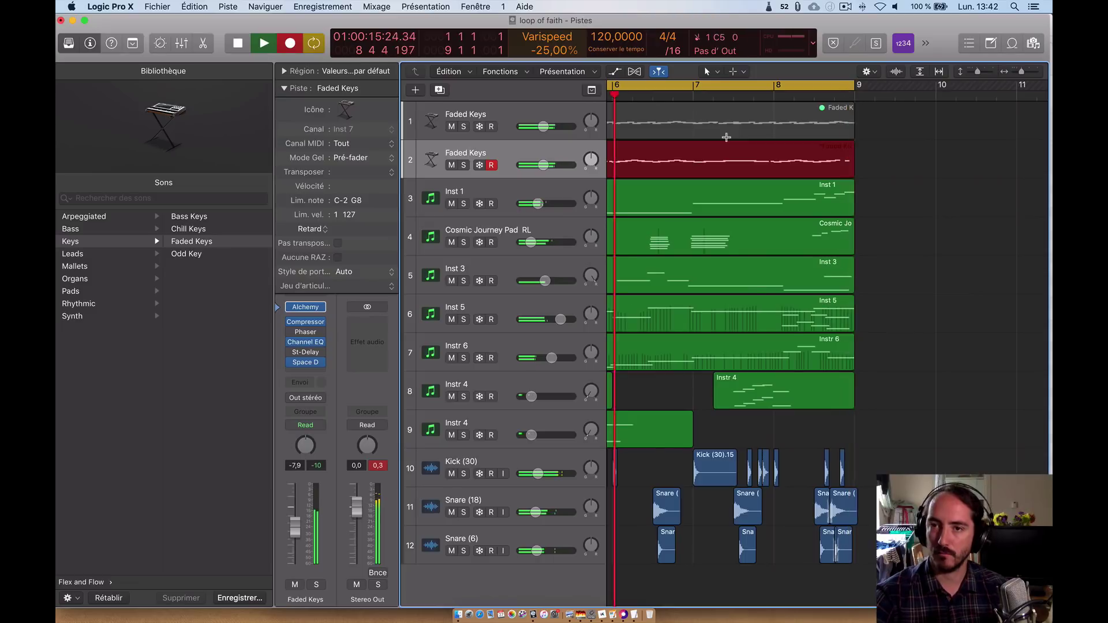
{"action": "key", "text": "space"}
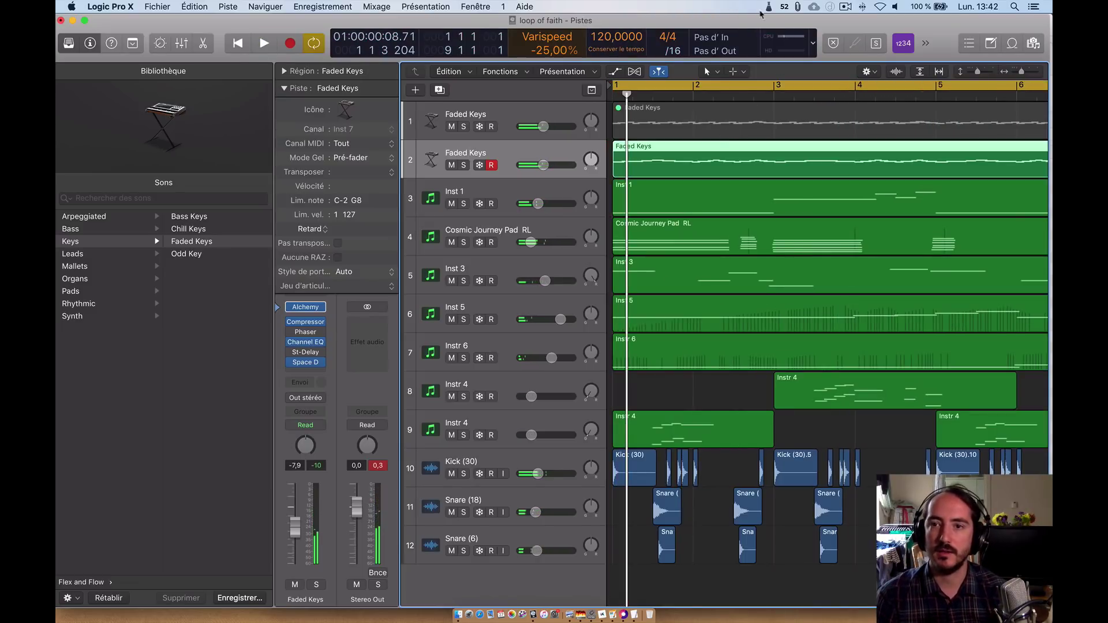
Step: Turn Varispeed off and play the new Faded Keys recording at normal speed
{"action": "left_click", "coordinate": [924, 46]}
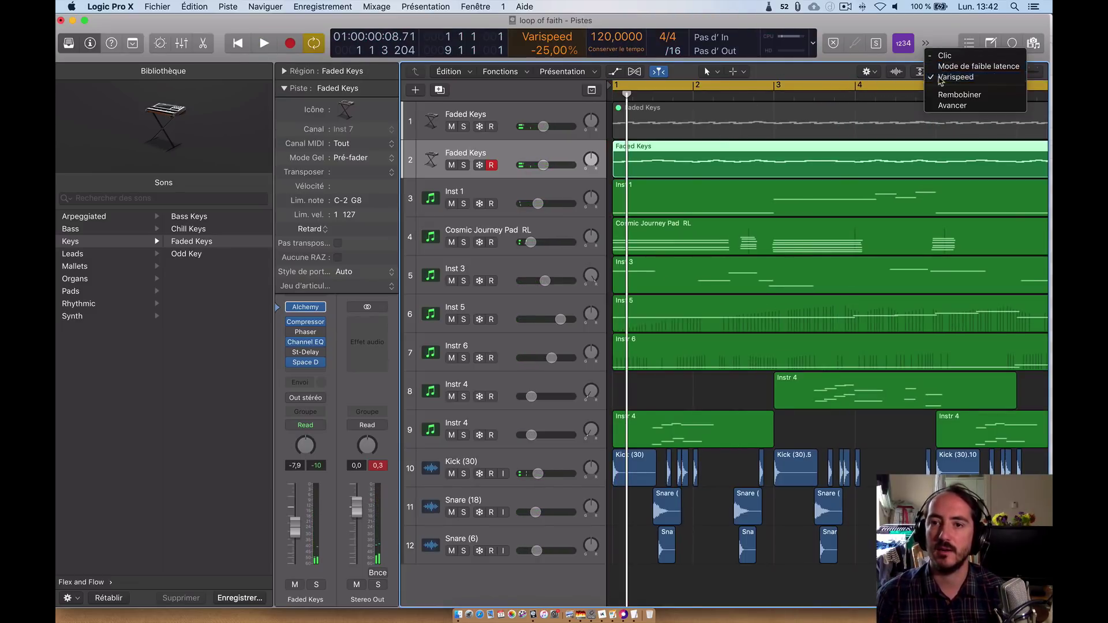
{"action": "left_click", "coordinate": [931, 78]}
{"action": "key", "text": "space"}
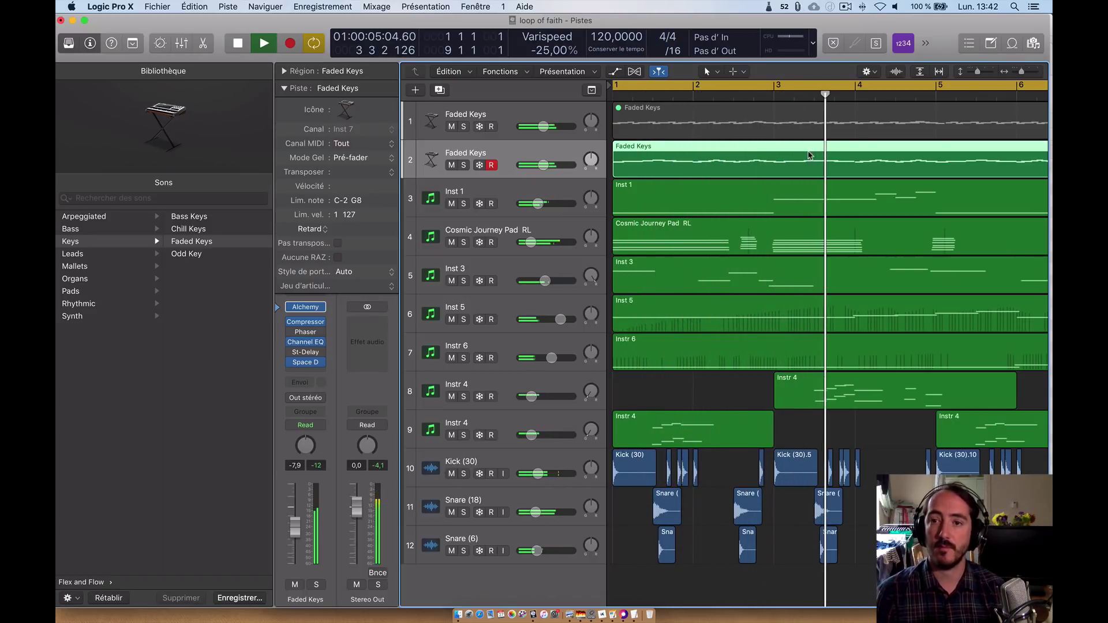
Step: Stop playback, open the recorded Faded Keys region in the piano roll, and lower the note at measure 3 beat 3 by one semitone
{"action": "key", "text": "p"}
{"action": "key", "text": "space"}
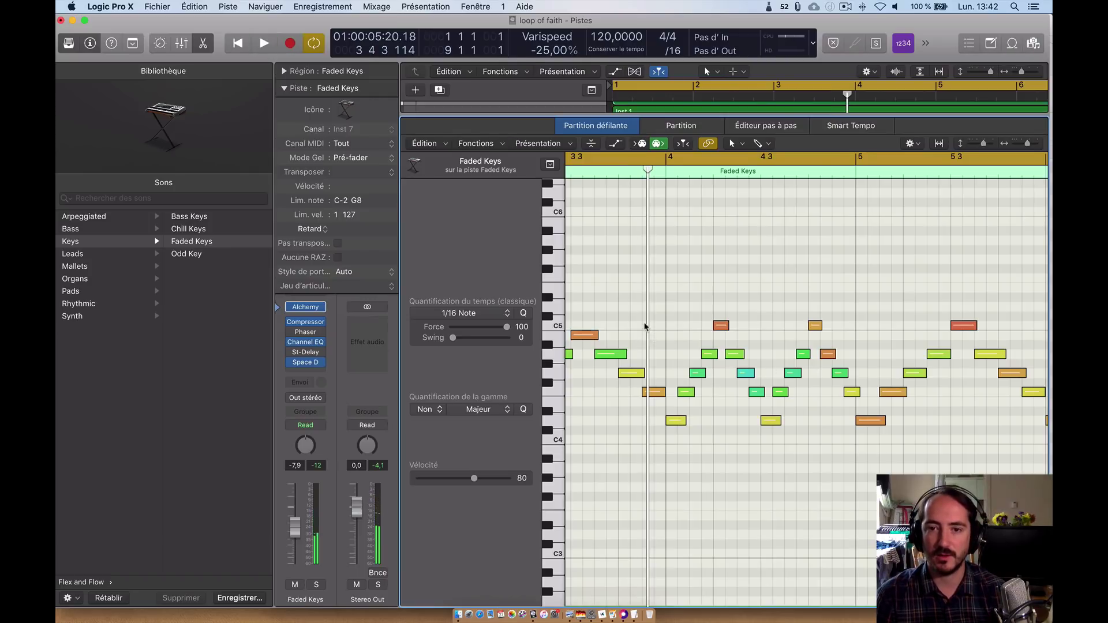
{"action": "scroll", "coordinate": [645, 327], "scroll_direction": "left", "scroll_amount": 3}
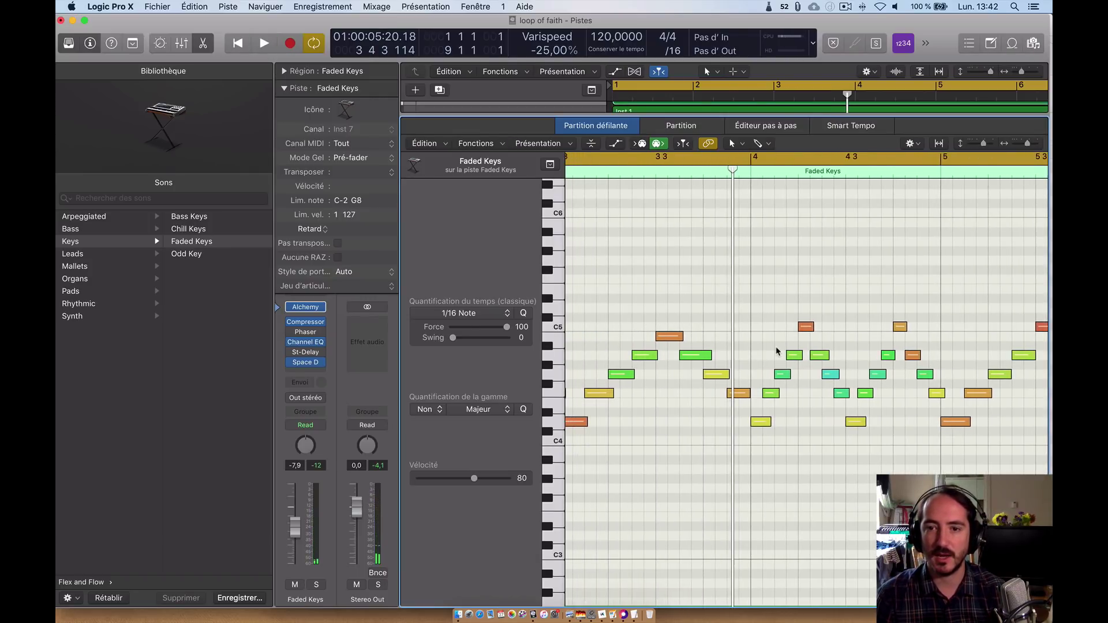
{"action": "scroll", "coordinate": [776, 351], "scroll_direction": "left", "scroll_amount": 4}
{"action": "left_click_drag", "start_coordinate": [784, 337], "coordinate": [782, 346]}
Step: Play the project, deselect the edited note, and review the recorded notes through measure 7 in the piano roll
{"action": "key", "text": "space"}
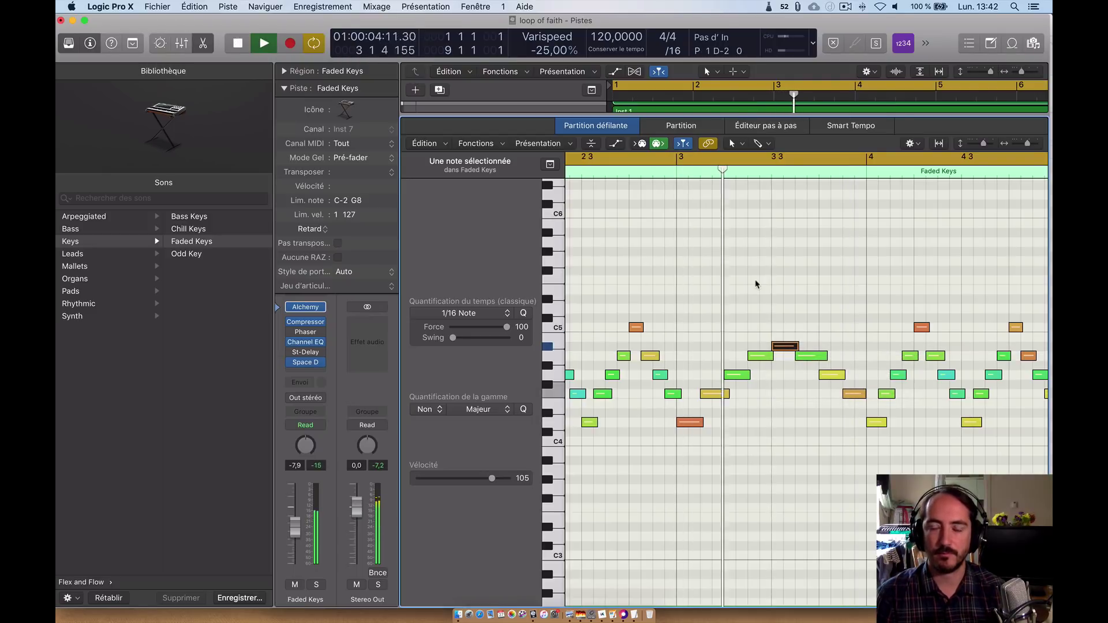
{"action": "left_click", "coordinate": [756, 284]}
{"action": "scroll", "coordinate": [756, 284], "scroll_direction": "right", "scroll_amount": 8}
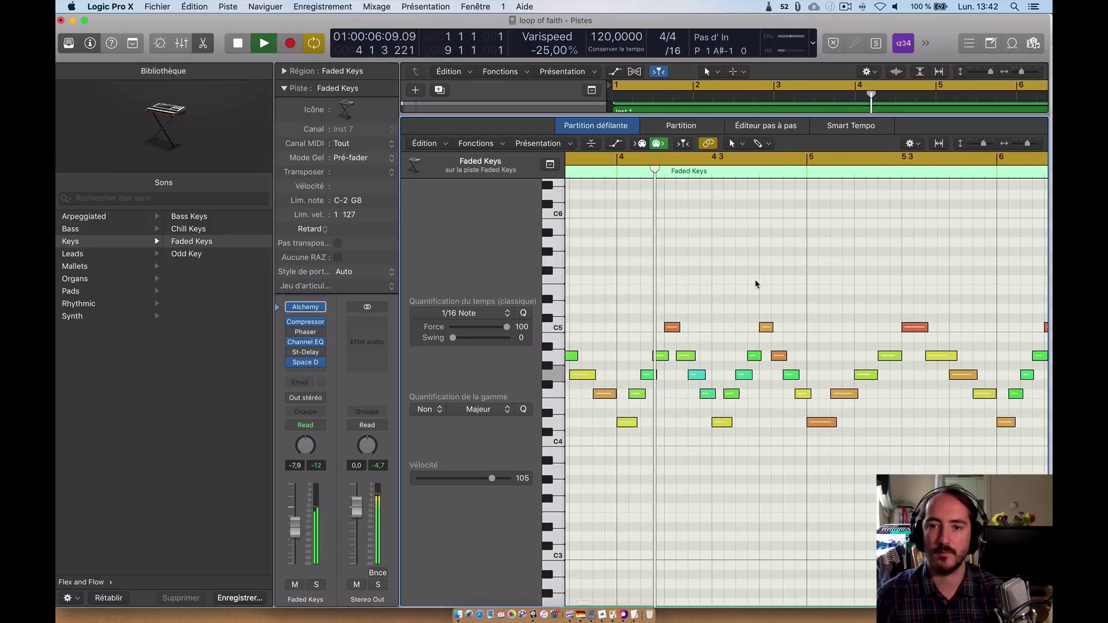
{"action": "scroll", "coordinate": [756, 284], "scroll_direction": "right", "scroll_amount": 2}
{"action": "scroll", "coordinate": [756, 284], "scroll_direction": "right", "scroll_amount": 6}
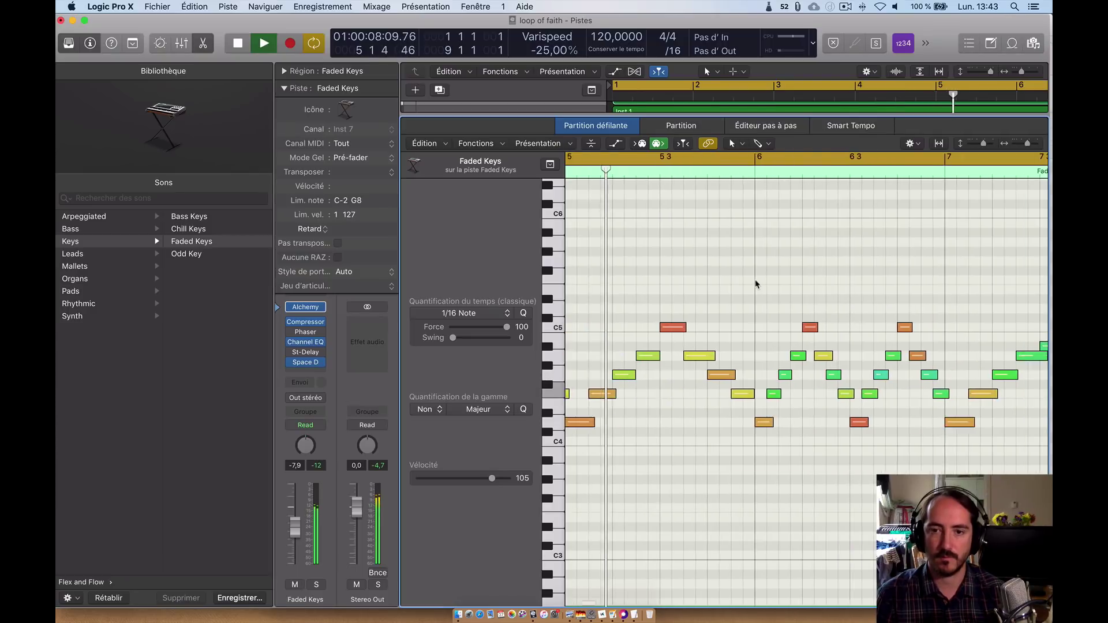
Step: Close the piano roll, deselect the Faded Keys region, check the arrangement up to measure 9, and stop playback
{"action": "key", "text": "e"}
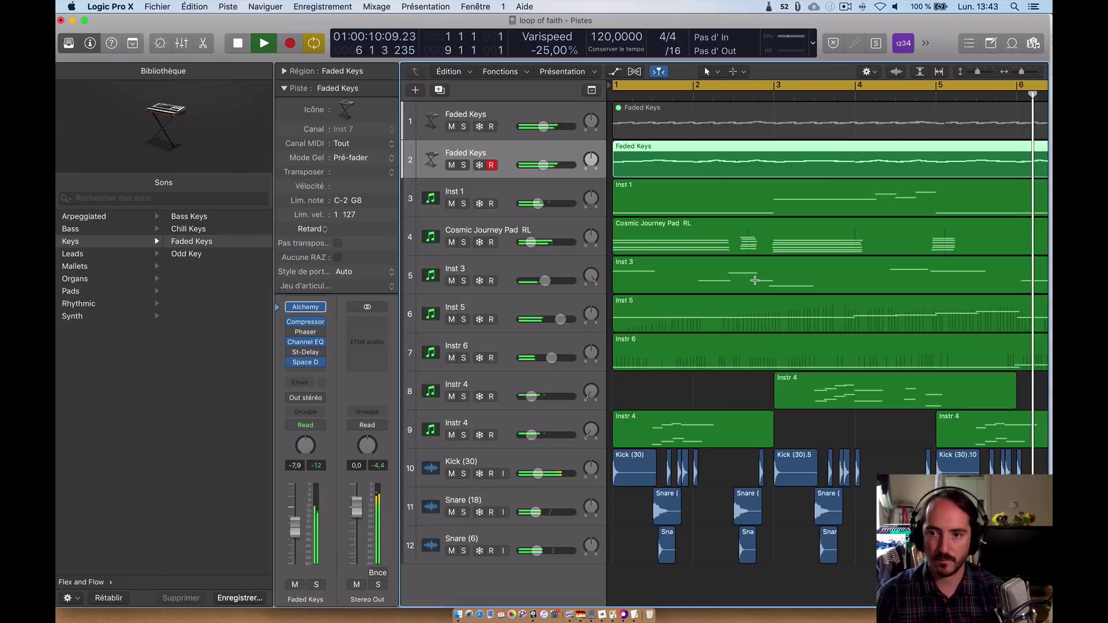
{"action": "scroll", "coordinate": [817, 213], "scroll_direction": "right", "scroll_amount": 15}
{"action": "left_click", "coordinate": [822, 195]}
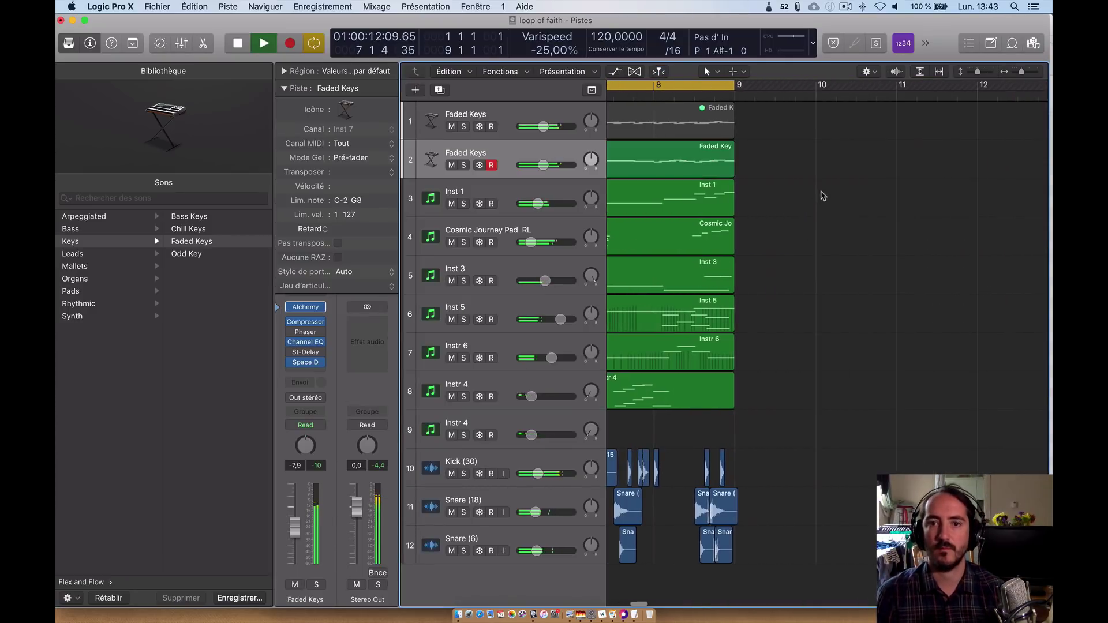
{"action": "key", "text": "super+Left"}
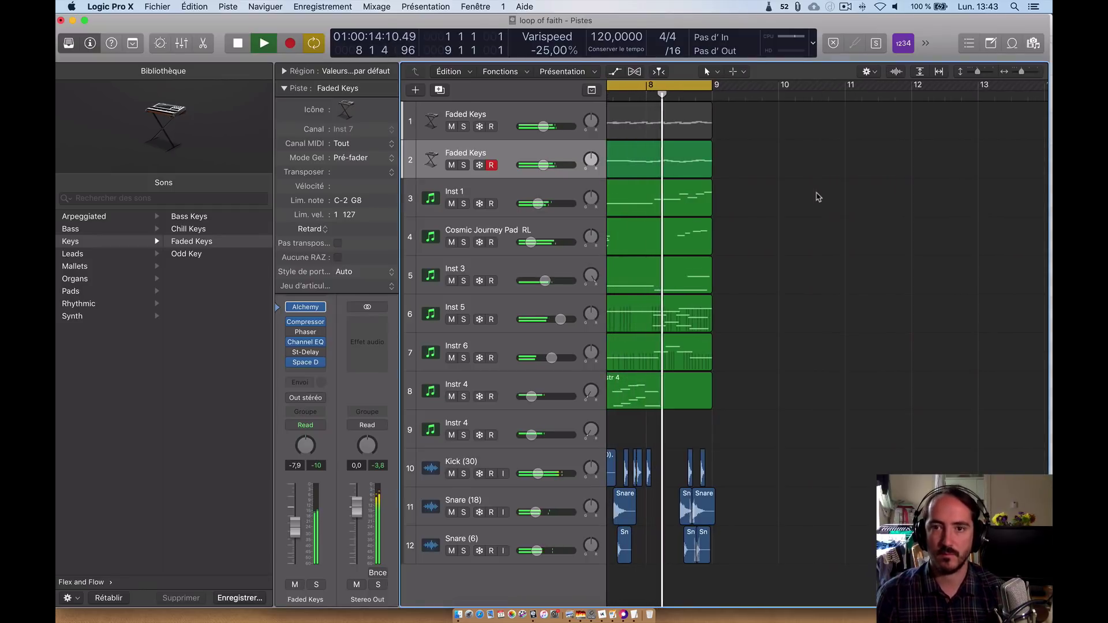
{"action": "scroll", "coordinate": [818, 197], "scroll_direction": "left", "scroll_amount": 8}
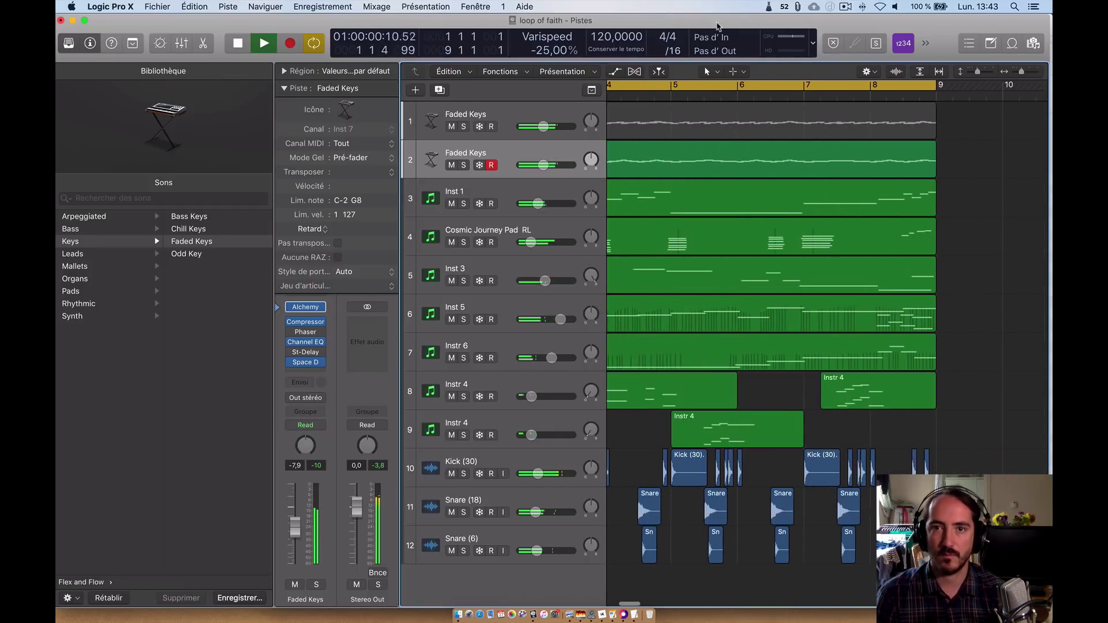
{"action": "key", "text": "space"}
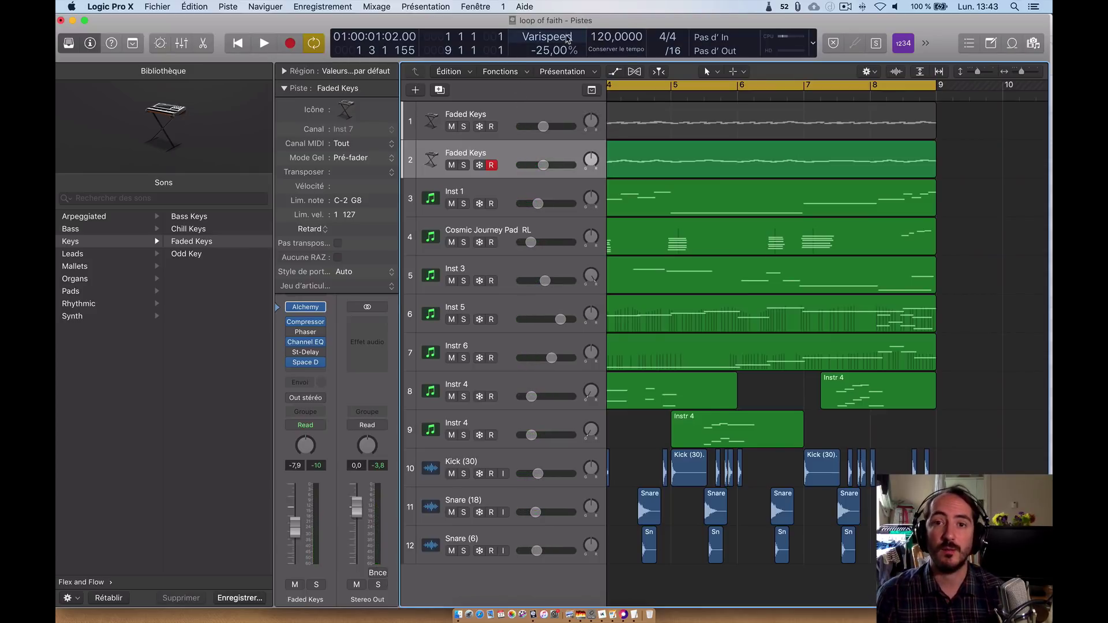
Step: Set the Varispeed mode to Vitesse seule, its unit to Référence de syntonisation (Hz), and the value to 432 Hz
{"action": "left_click", "coordinate": [563, 39]}
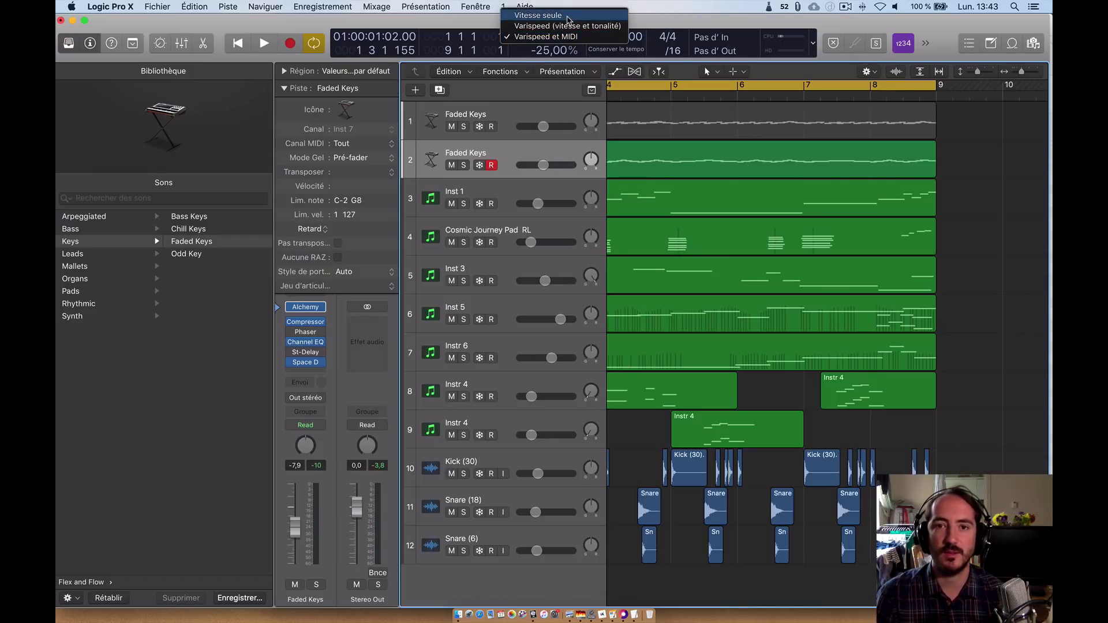
{"action": "left_click", "coordinate": [563, 14]}
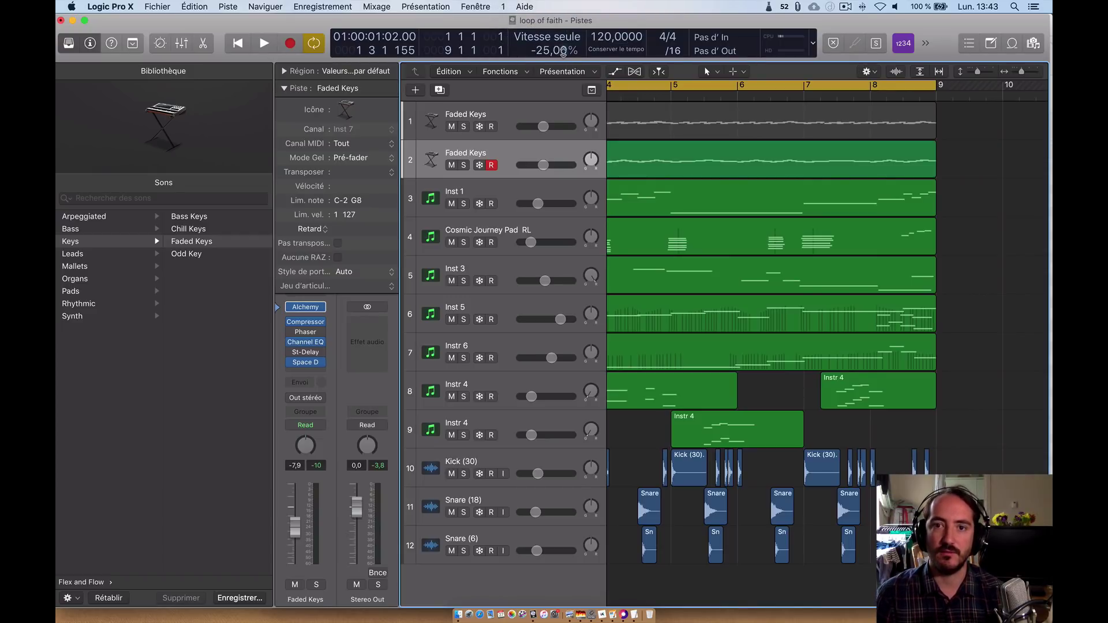
{"action": "left_click", "coordinate": [573, 51]}
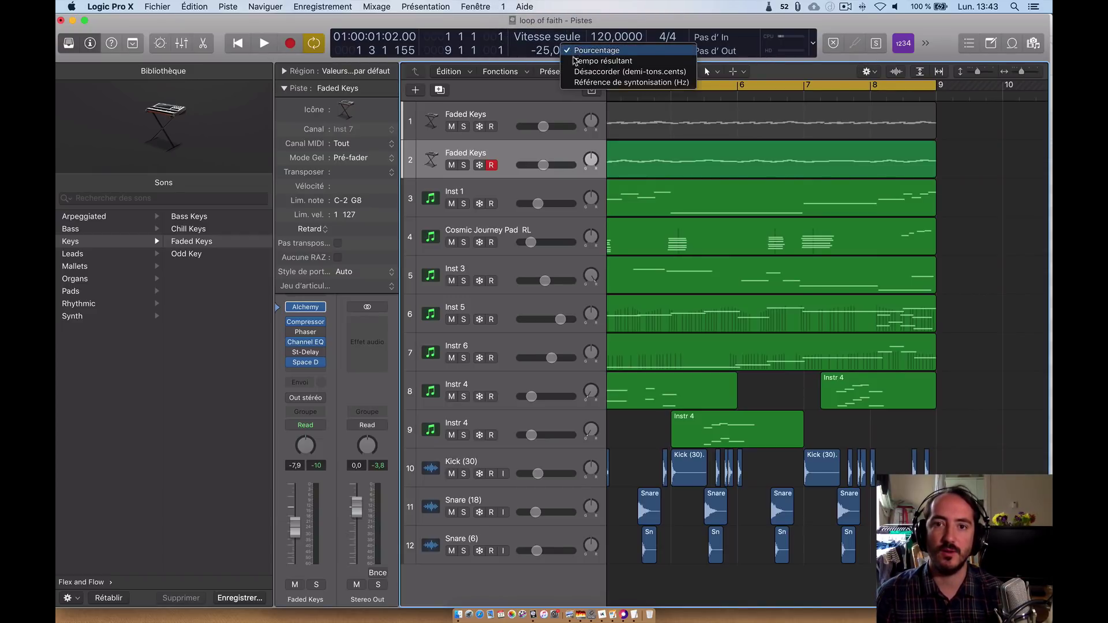
{"action": "left_click", "coordinate": [593, 82]}
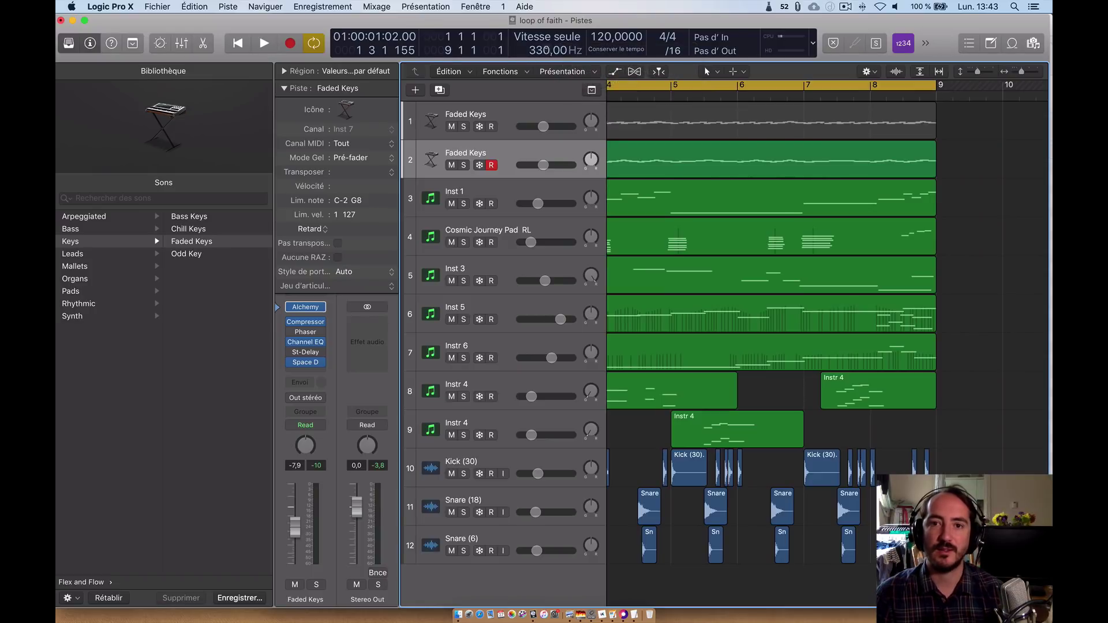
{"action": "type", "text": "432"}
{"action": "key", "text": "Return"}
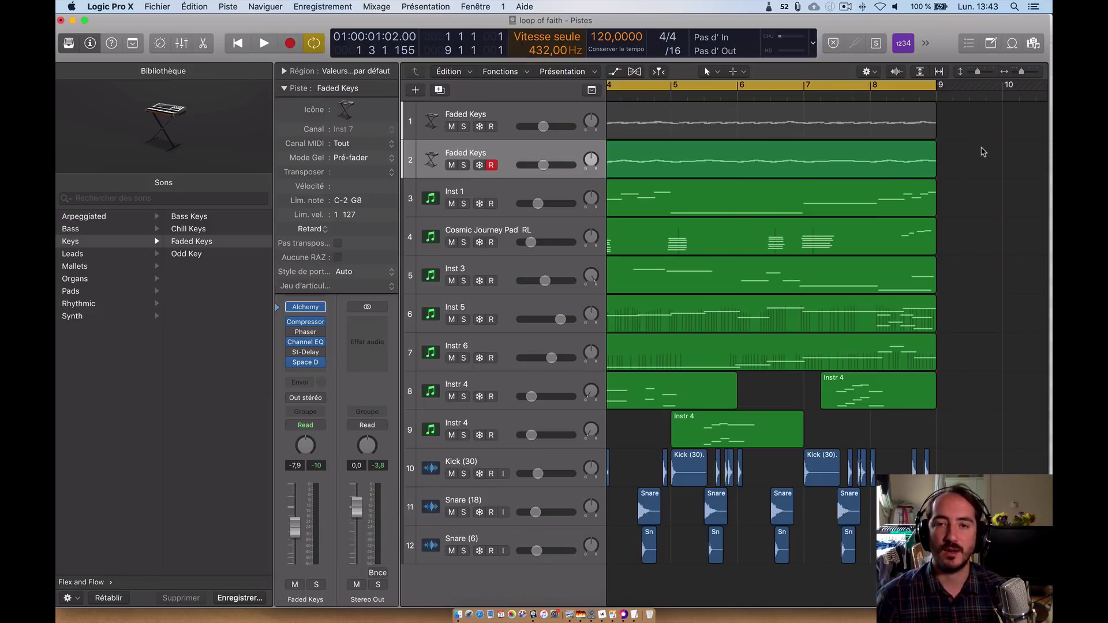
Step: Compare project playback with Varispeed off and with Varispeed on at 432 Hz, and stop
{"action": "key", "text": "space"}
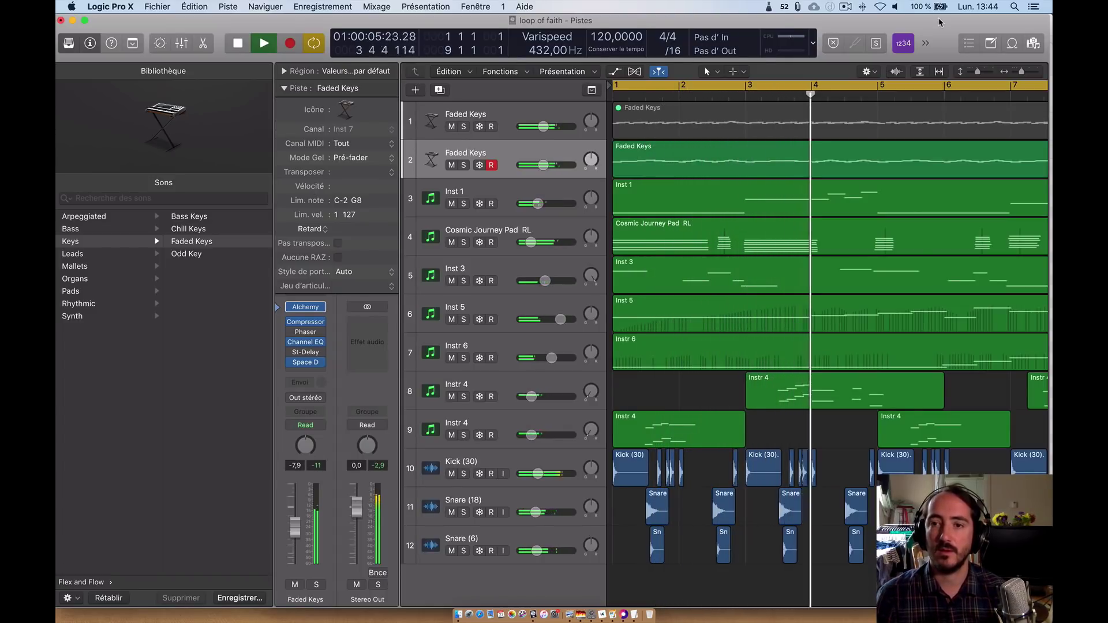
{"action": "key", "text": "space"}
{"action": "left_click", "coordinate": [925, 43]}
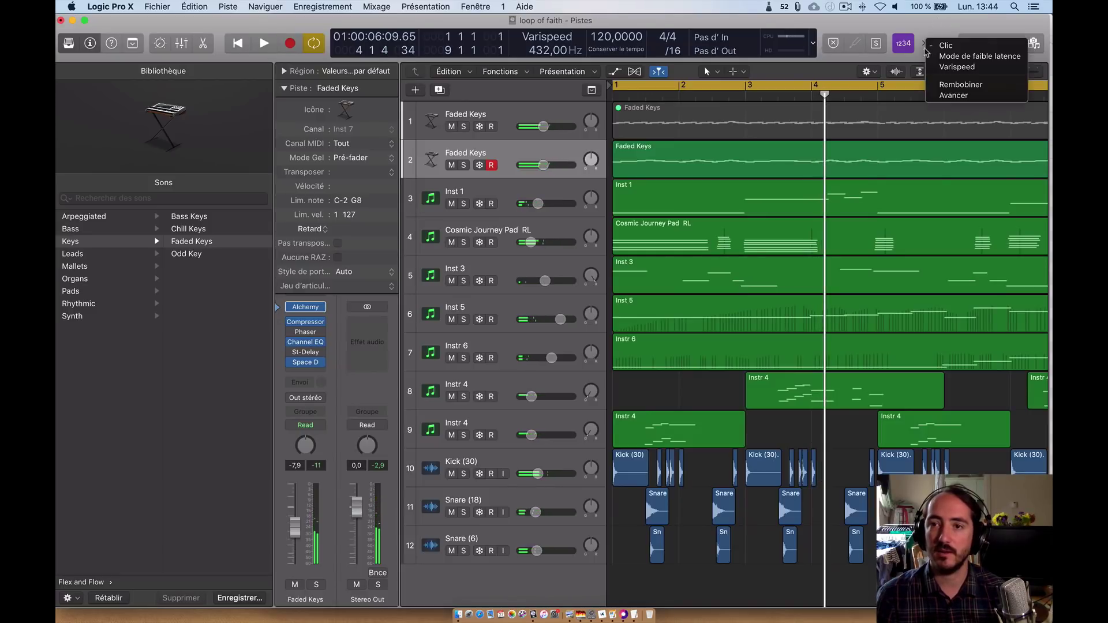
{"action": "left_click", "coordinate": [956, 67]}
{"action": "key", "text": "space"}
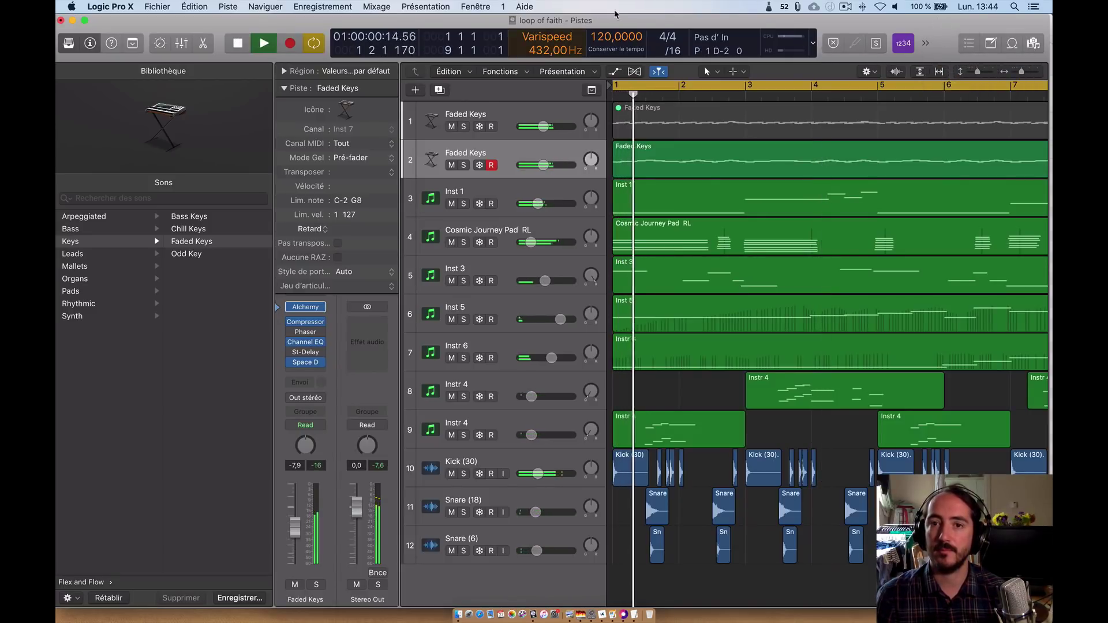
{"action": "left_click", "coordinate": [766, 168]}
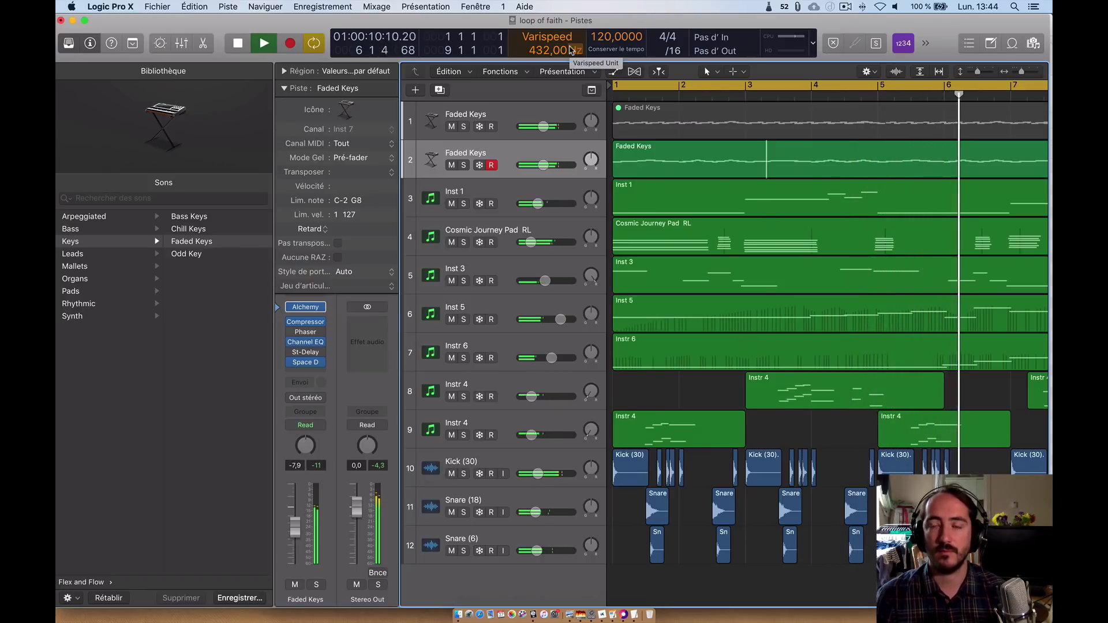
{"action": "key", "text": "space"}
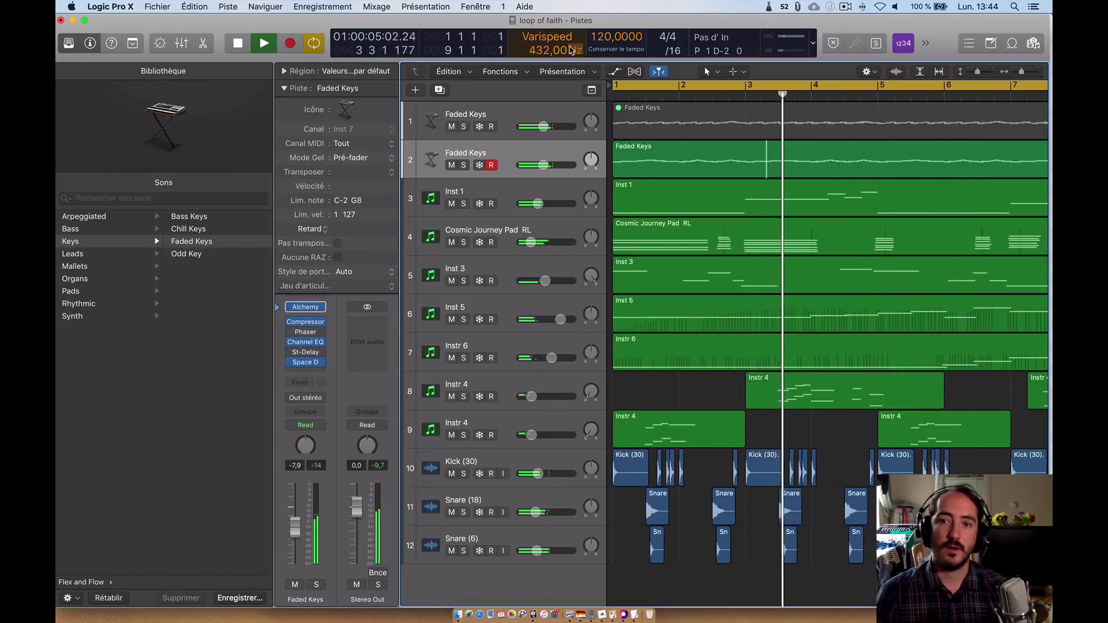
{"action": "key", "text": "space"}
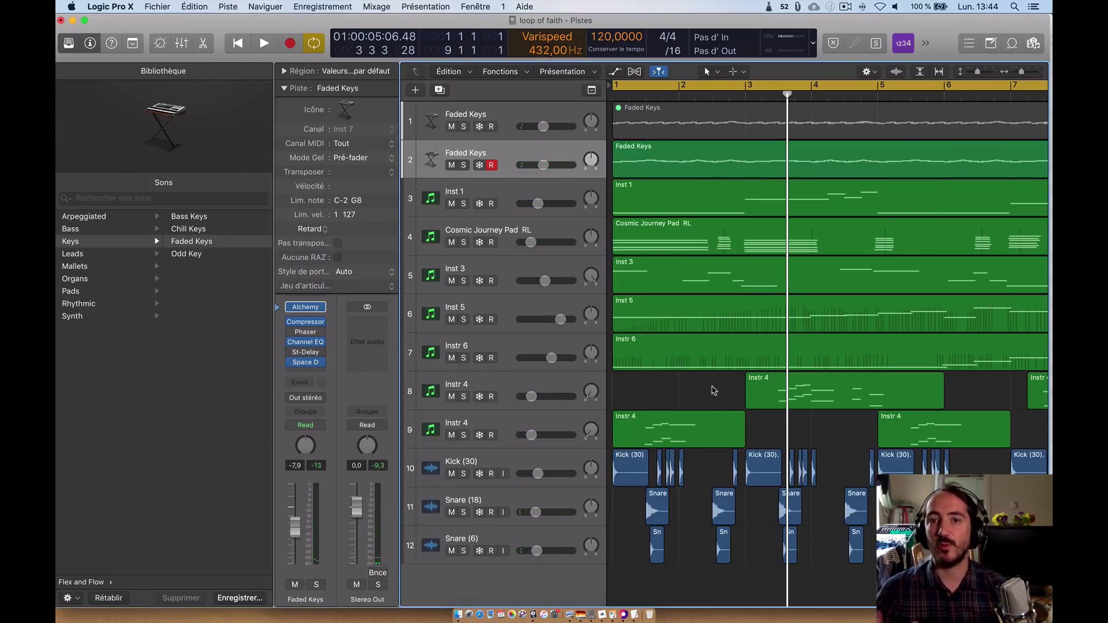
Step: Change the Varispeed unit to Désaccorder (demi-tons.cents) and set the detune to +1 semitone
{"action": "left_click", "coordinate": [571, 50]}
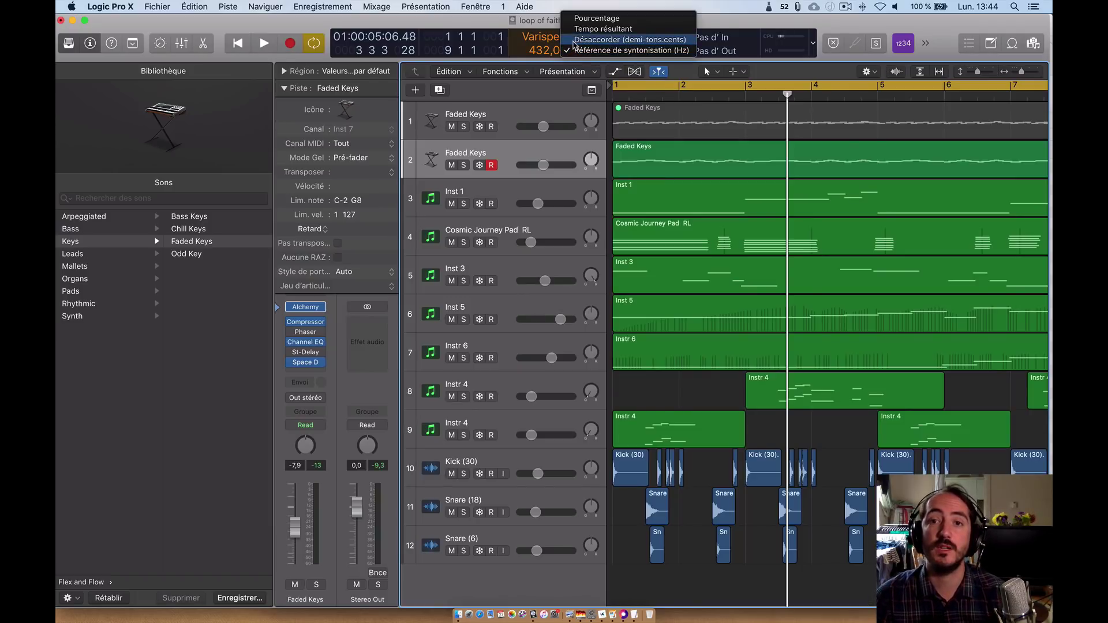
{"action": "left_click", "coordinate": [595, 40]}
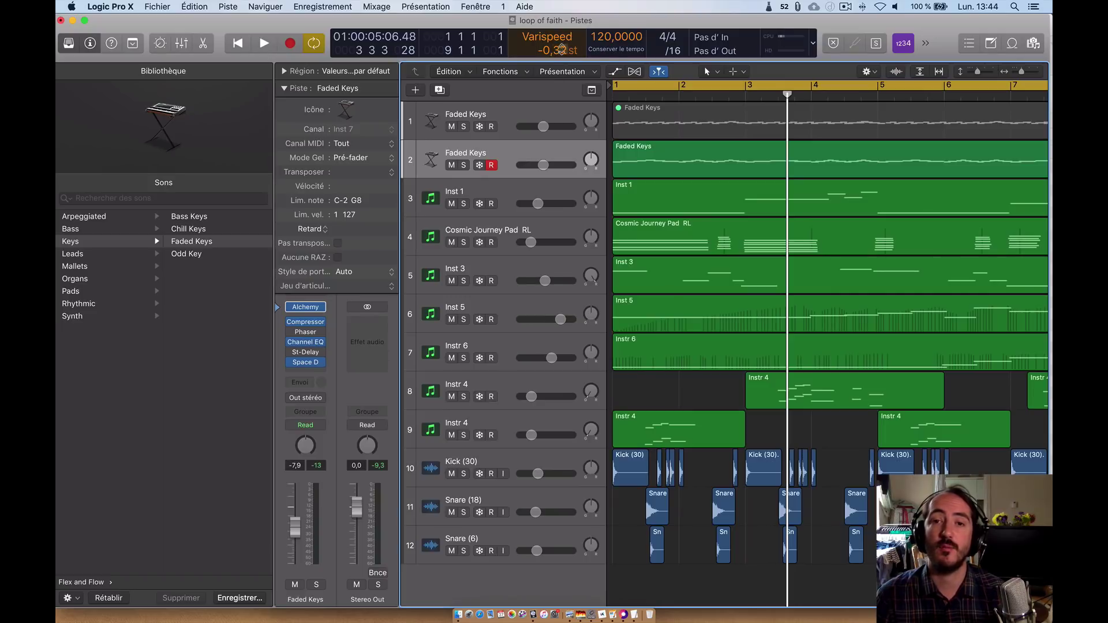
{"action": "double_click", "coordinate": [560, 50]}
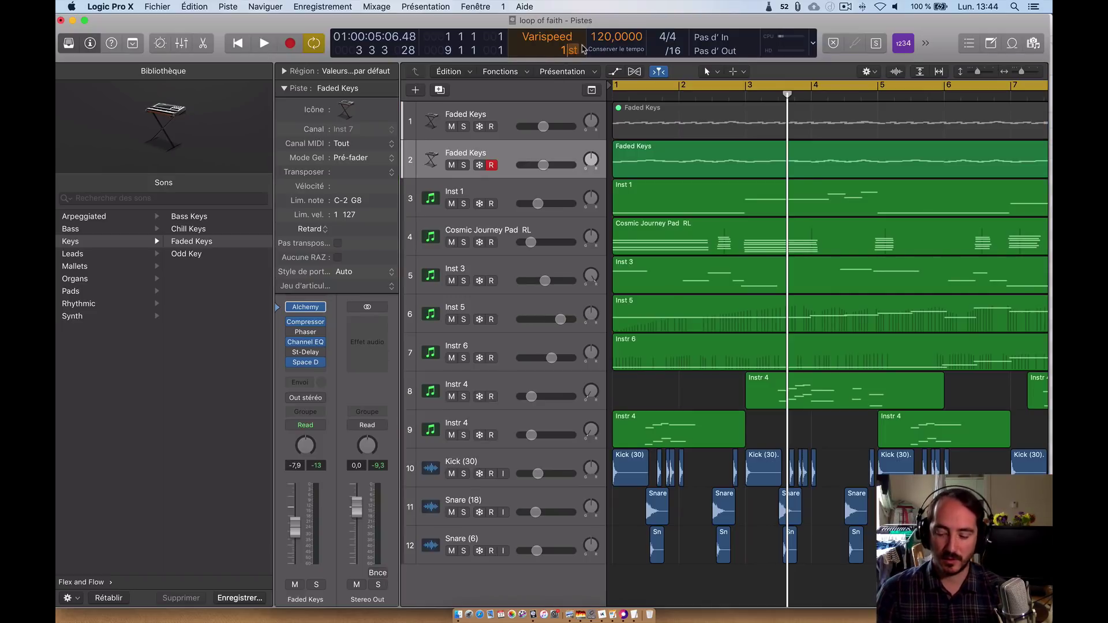
Step: Compare project playback with Varispeed off and with Varispeed on at +1 semitone, and stop
{"action": "left_click", "coordinate": [925, 43]}
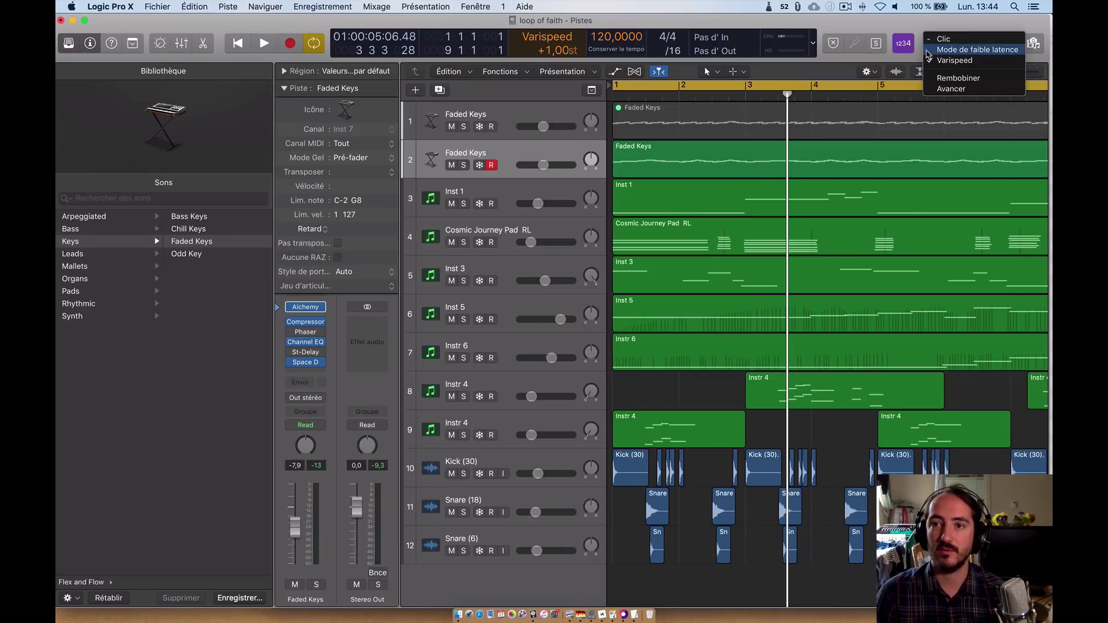
{"action": "left_click", "coordinate": [941, 48]}
{"action": "key", "text": "space"}
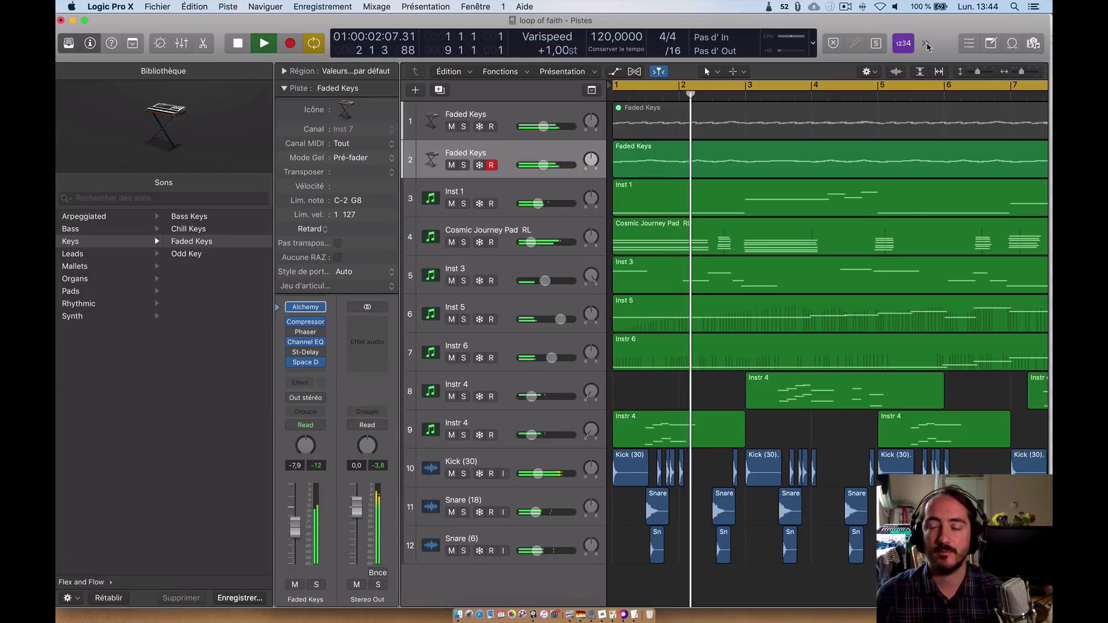
{"action": "key", "text": "space"}
{"action": "left_click", "coordinate": [926, 44]}
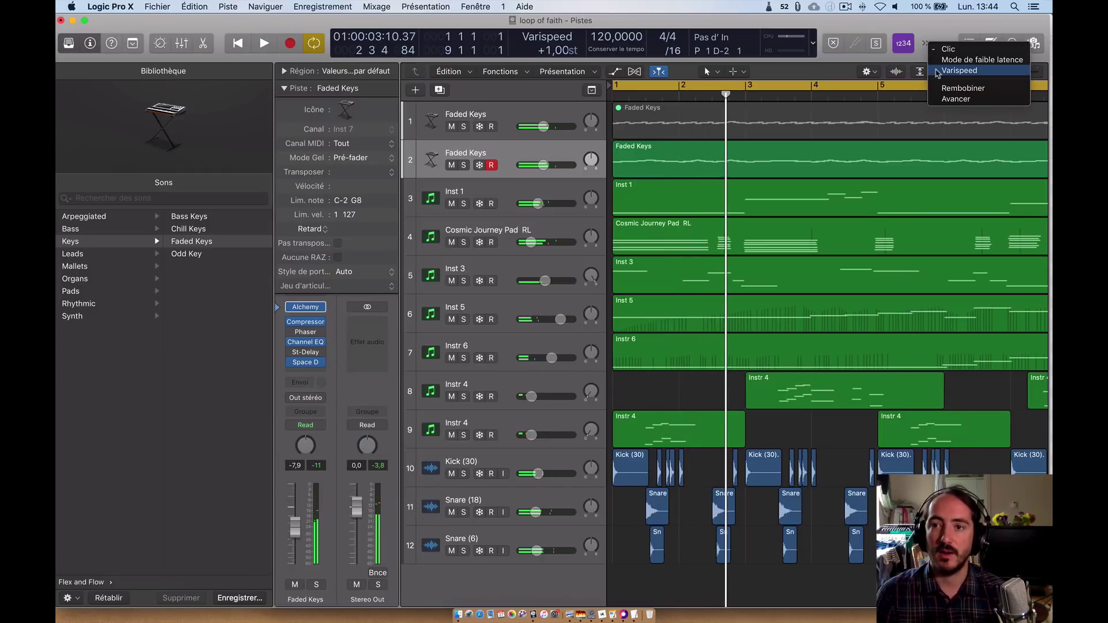
{"action": "left_click", "coordinate": [937, 70]}
{"action": "key", "text": "space"}
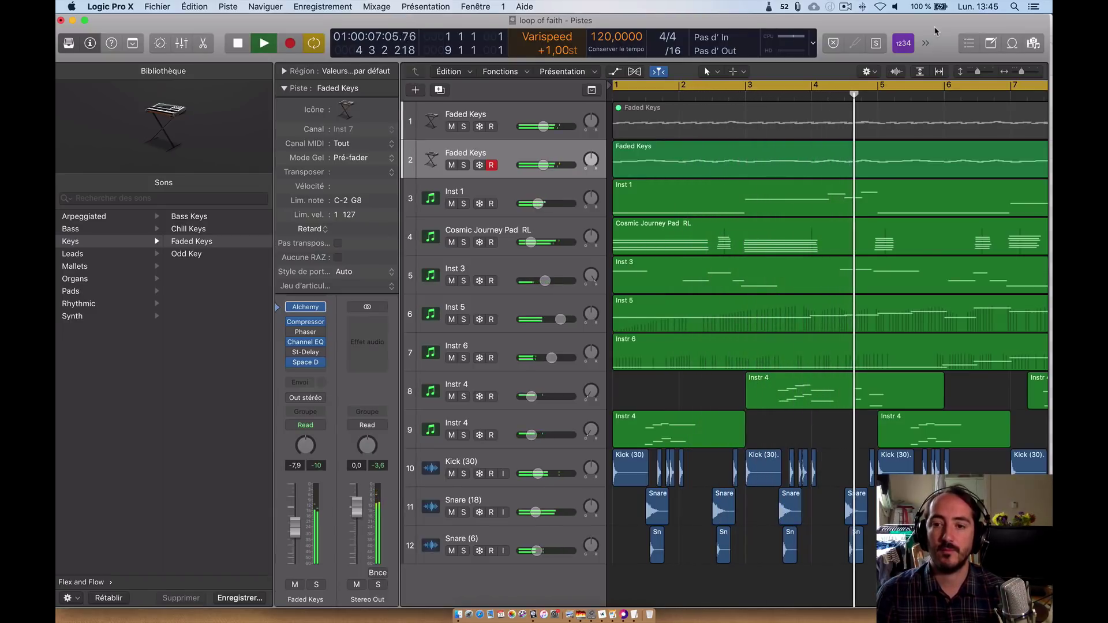
{"action": "key", "text": "space"}
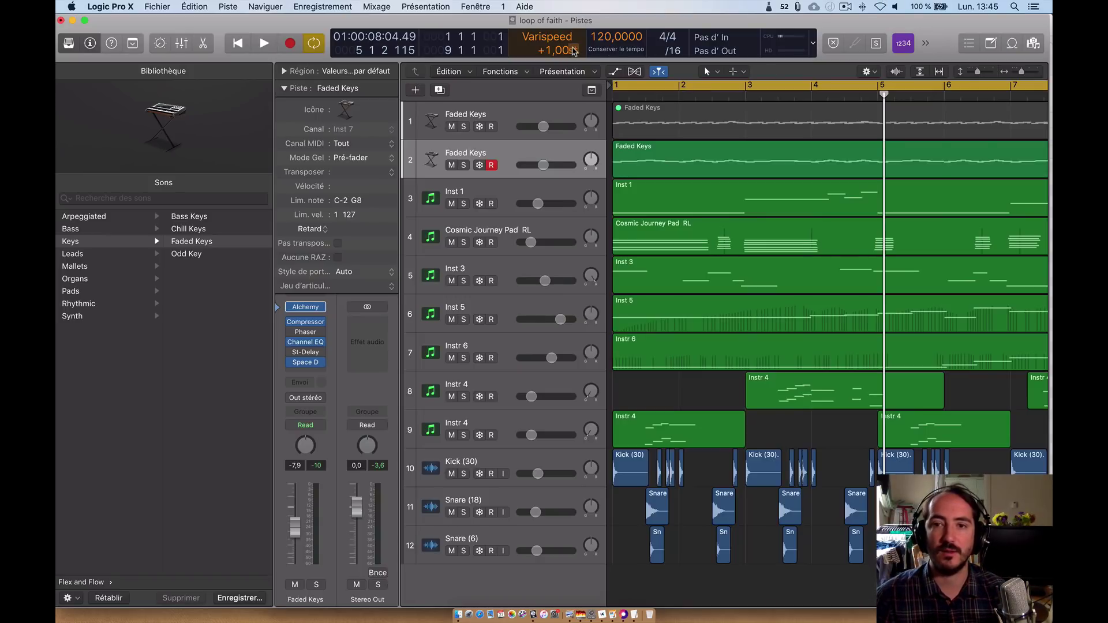
Step: Switch Varispeed off and back on while playback is stopped
{"action": "left_click", "coordinate": [926, 44]}
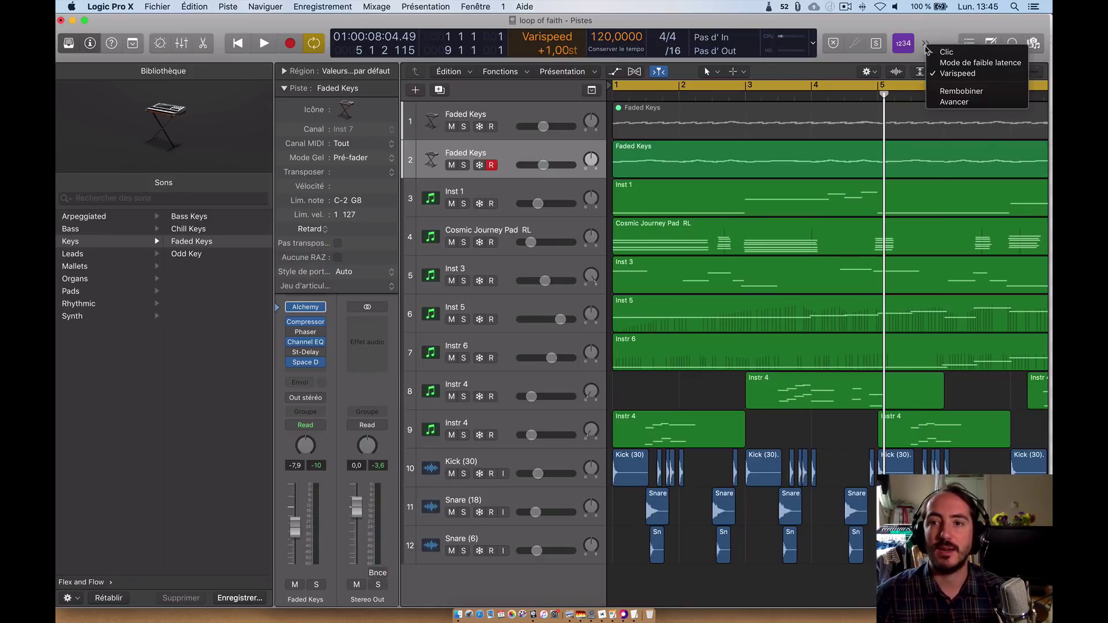
{"action": "left_click", "coordinate": [950, 75]}
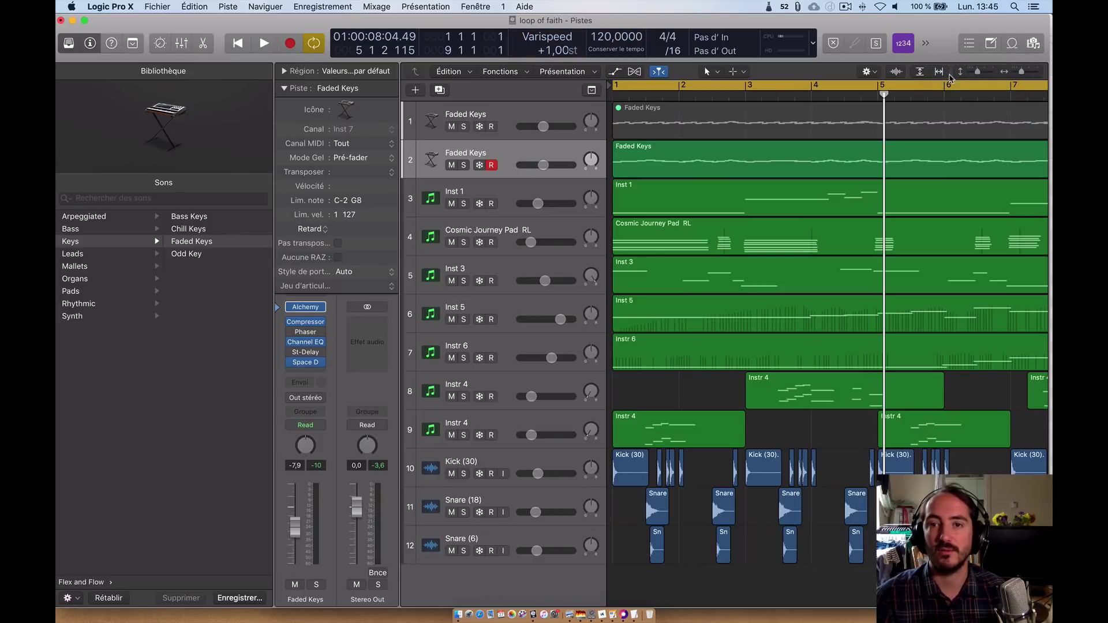
{"action": "left_click", "coordinate": [927, 45]}
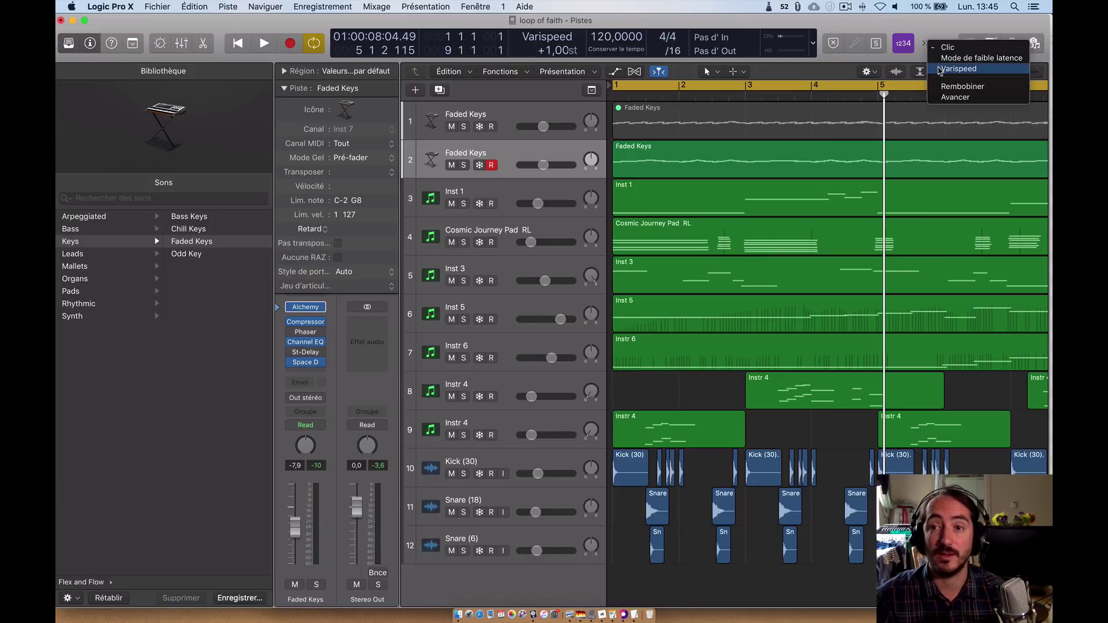
{"action": "left_click", "coordinate": [940, 69]}
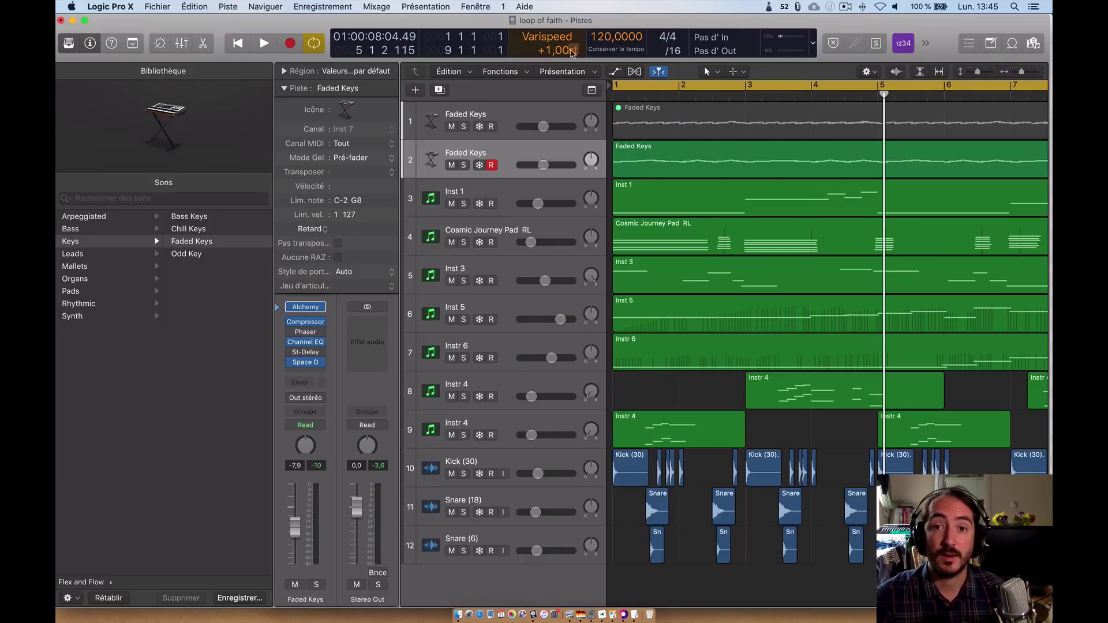
Step: Set the Varispeed unit to Tempo résultant with a value of 114 bpm, and switch the mode to Vitesse seule
{"action": "left_click", "coordinate": [577, 52]}
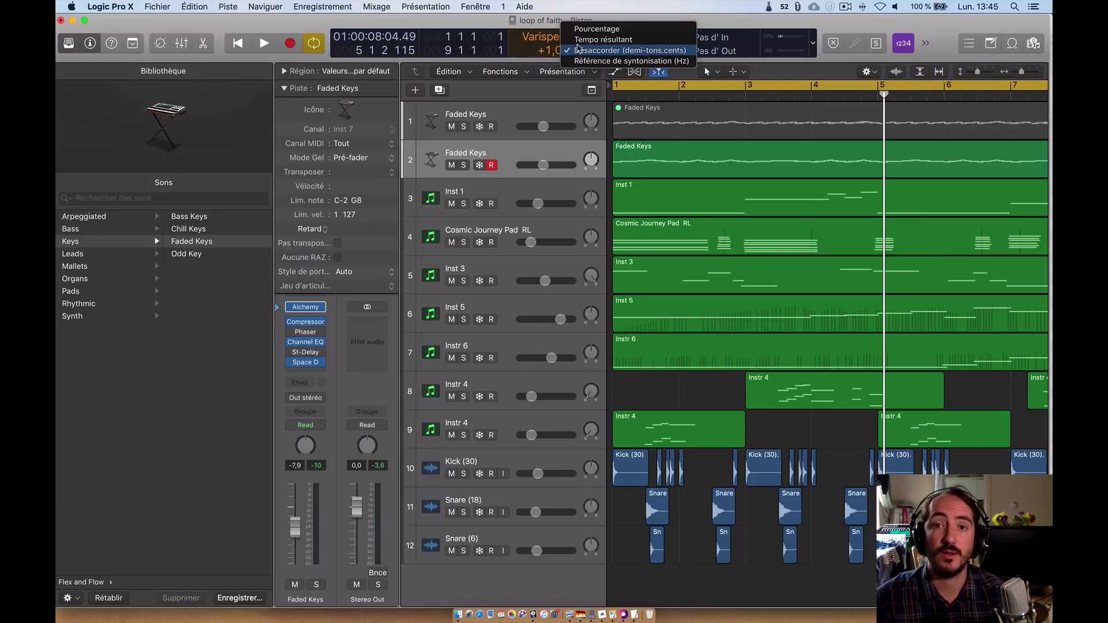
{"action": "left_click", "coordinate": [582, 39]}
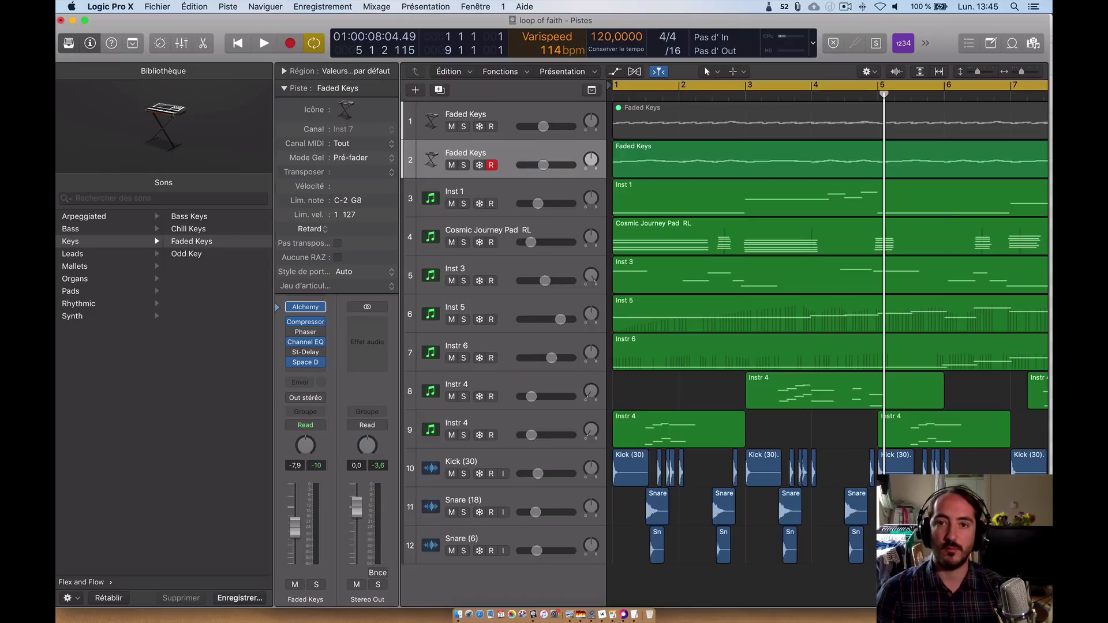
{"action": "left_click", "coordinate": [568, 36]}
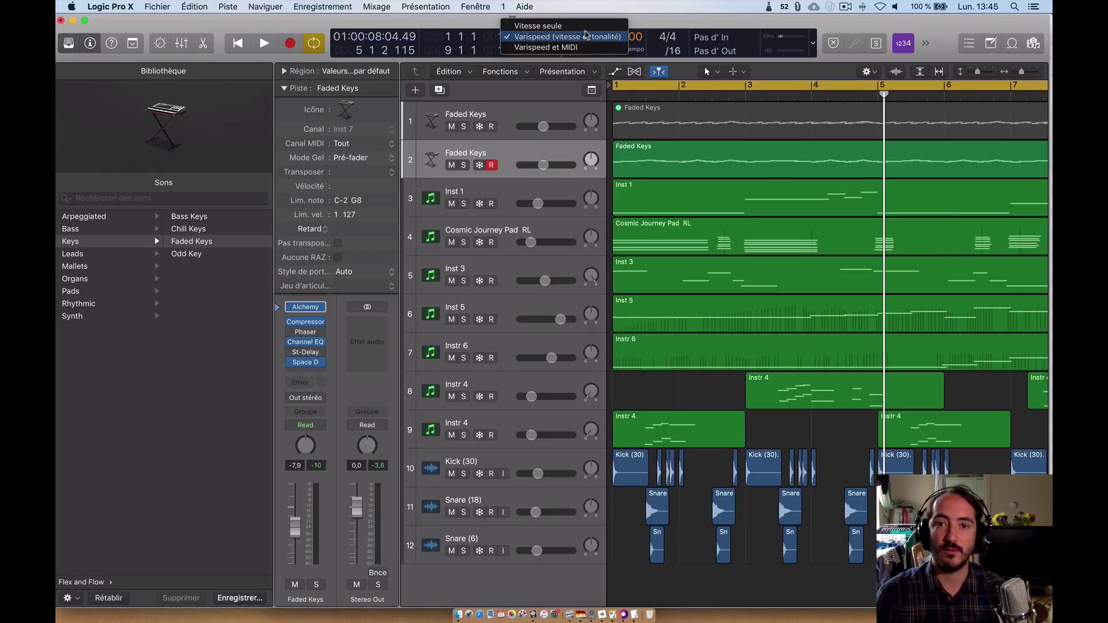
{"action": "left_click", "coordinate": [582, 26]}
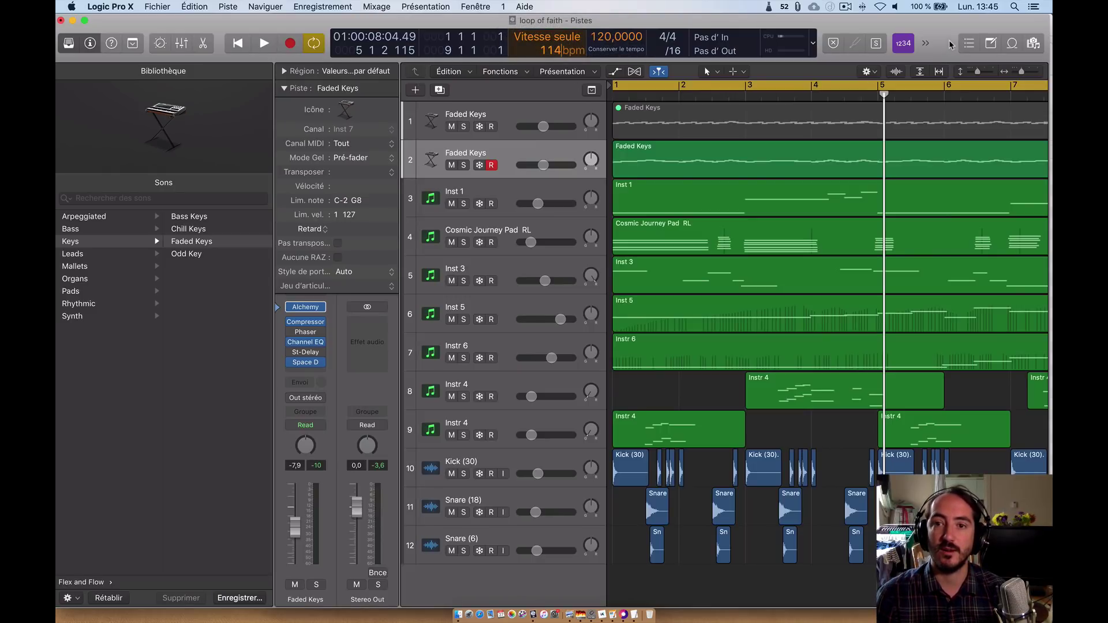
{"action": "left_click", "coordinate": [728, 388]}
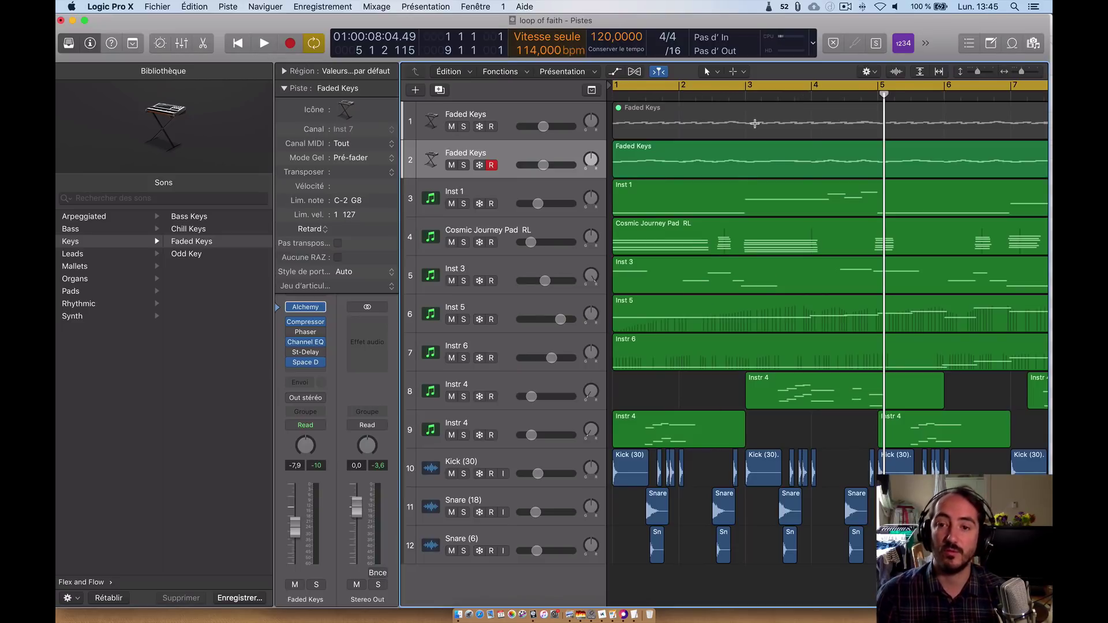
Step: Play the project from the beginning in Vitesse seule mode at 114 bpm
{"action": "key", "text": "Return"}
{"action": "key", "text": "space"}
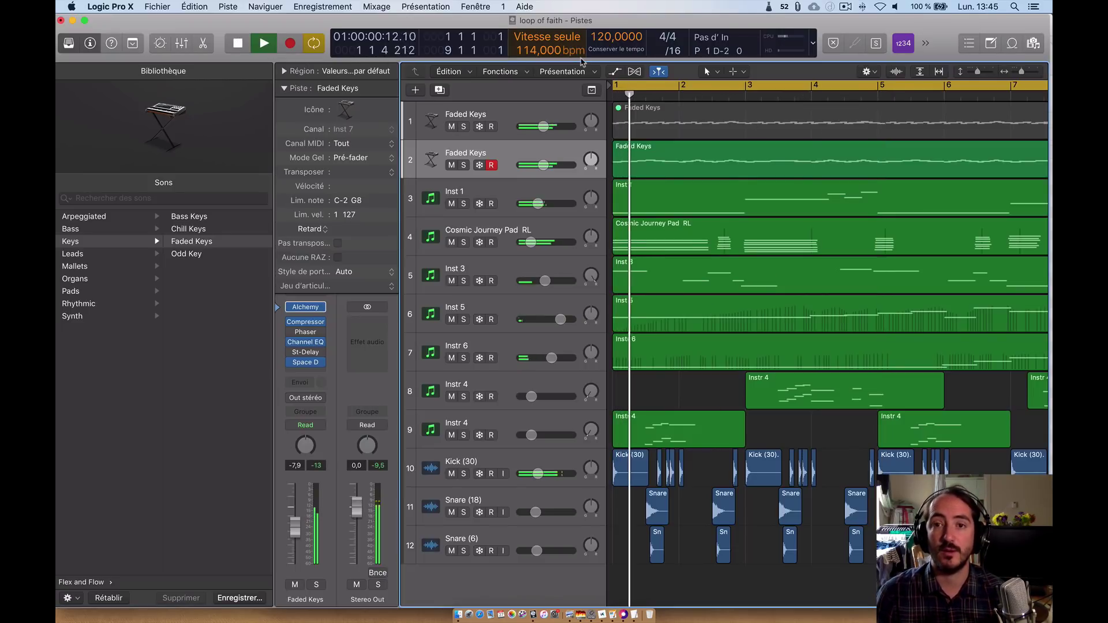
{"action": "key", "text": "Return"}
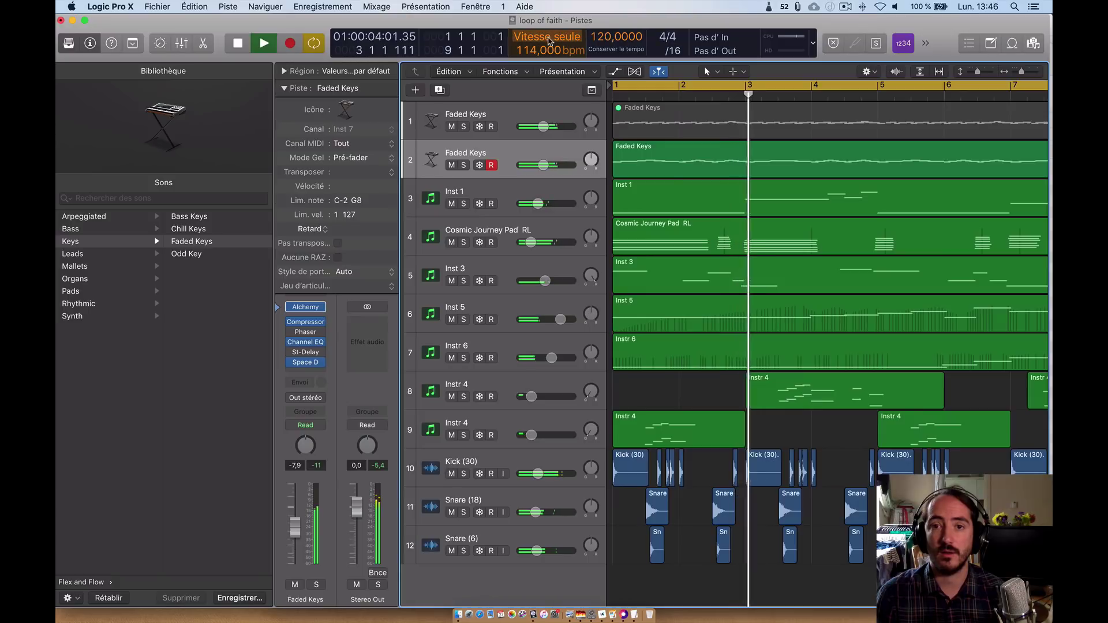
Step: Stop playback, set the Varispeed mode to Varispeed (vitesse et tonalité), and play the project at 114 bpm
{"action": "key", "text": "space"}
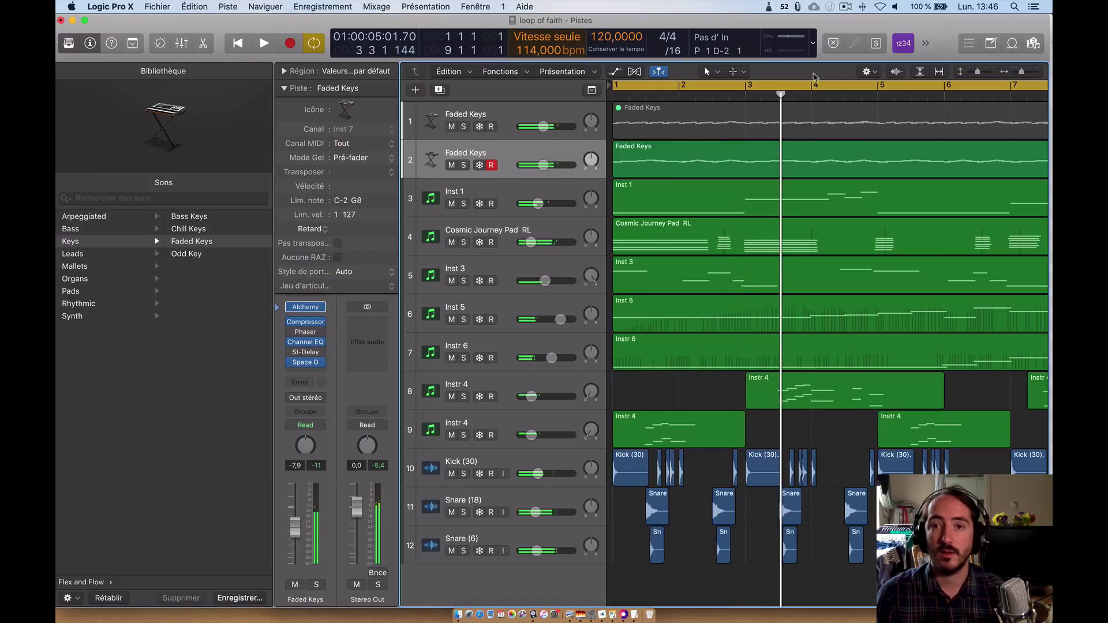
{"action": "left_click", "coordinate": [514, 36]}
{"action": "left_click", "coordinate": [560, 52]}
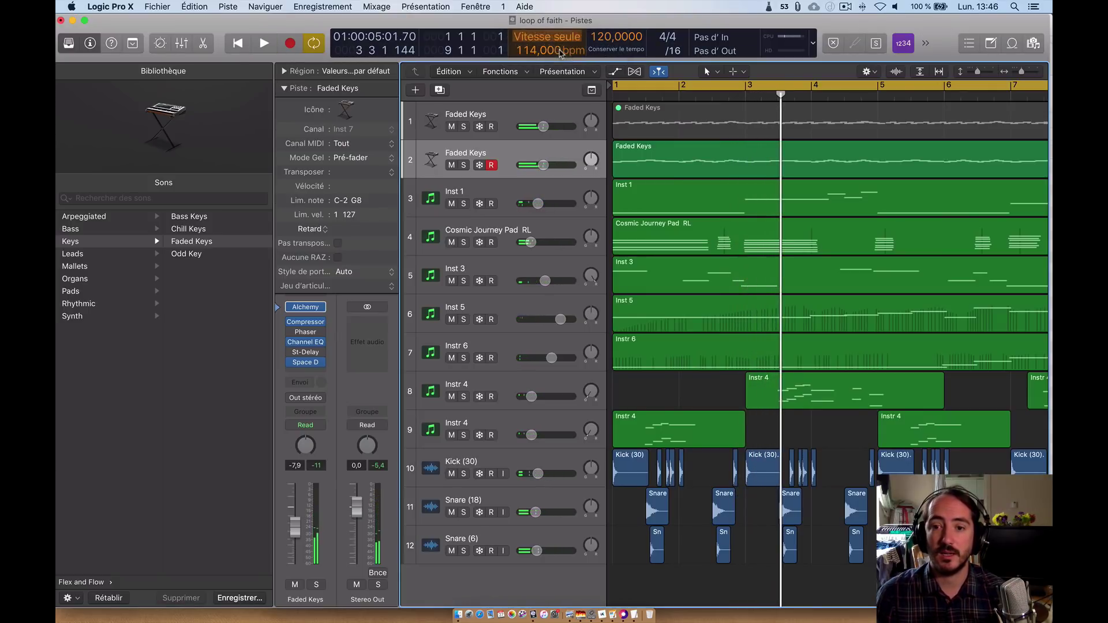
{"action": "key", "text": "space"}
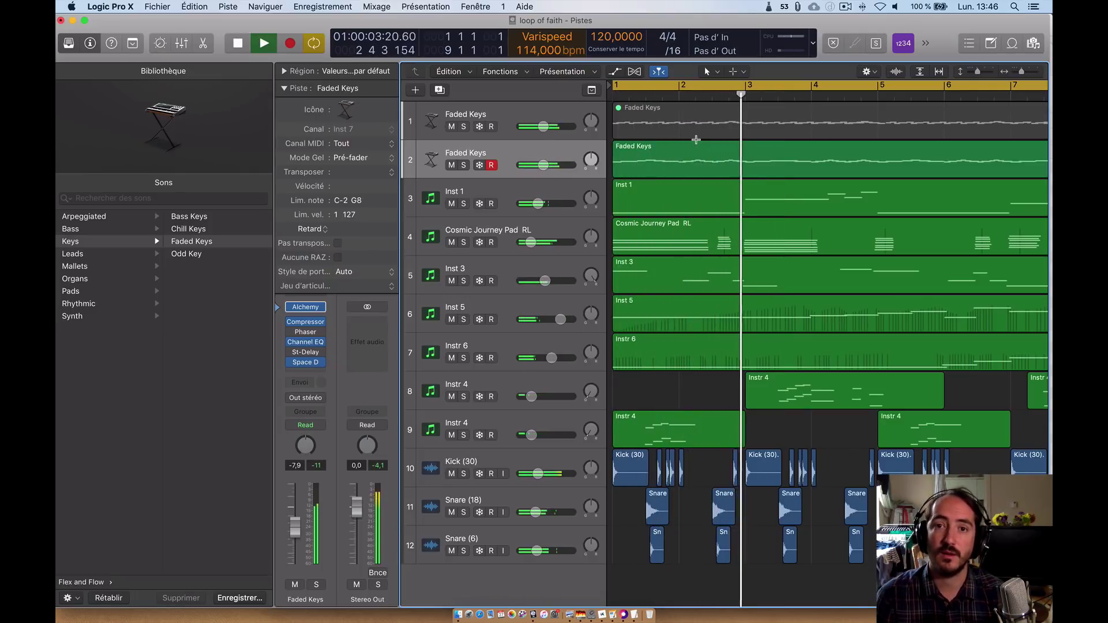
Step: Set the Varispeed mode back to Vitesse seule with playback stopped, and set the resulting tempo to 124 bpm
{"action": "left_click", "coordinate": [575, 52]}
{"action": "left_click", "coordinate": [559, 26]}
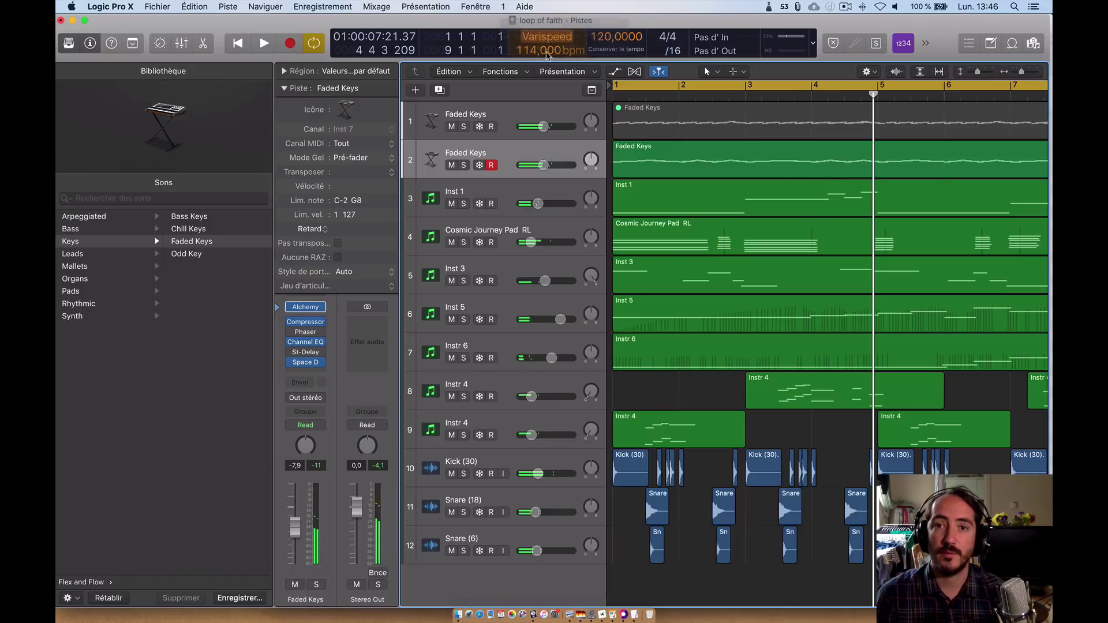
{"action": "double_click", "coordinate": [533, 49]}
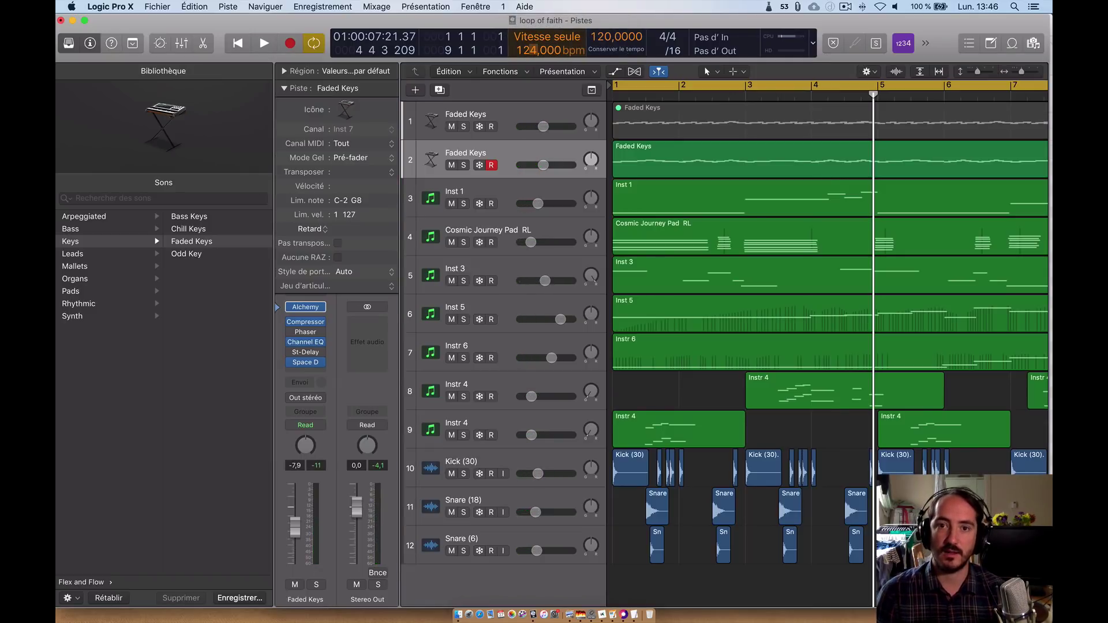
Step: Compare project playback with Varispeed off and with Varispeed on in Vitesse seule mode at 124 bpm
{"action": "left_click", "coordinate": [925, 45]}
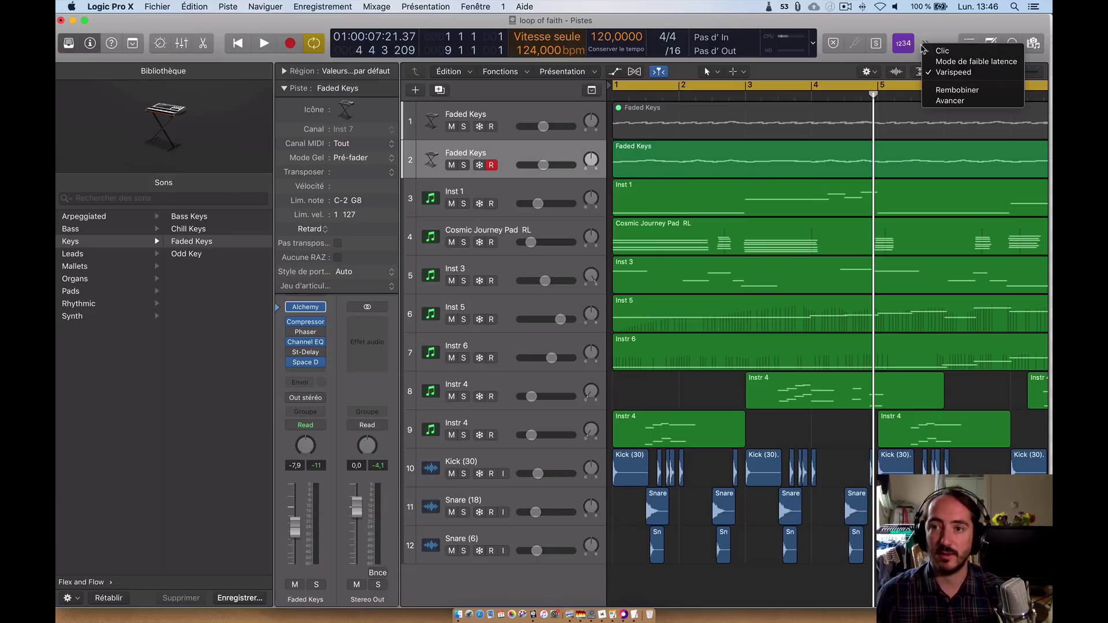
{"action": "left_click", "coordinate": [935, 74]}
{"action": "key", "text": "space"}
{"action": "left_click", "coordinate": [925, 44]}
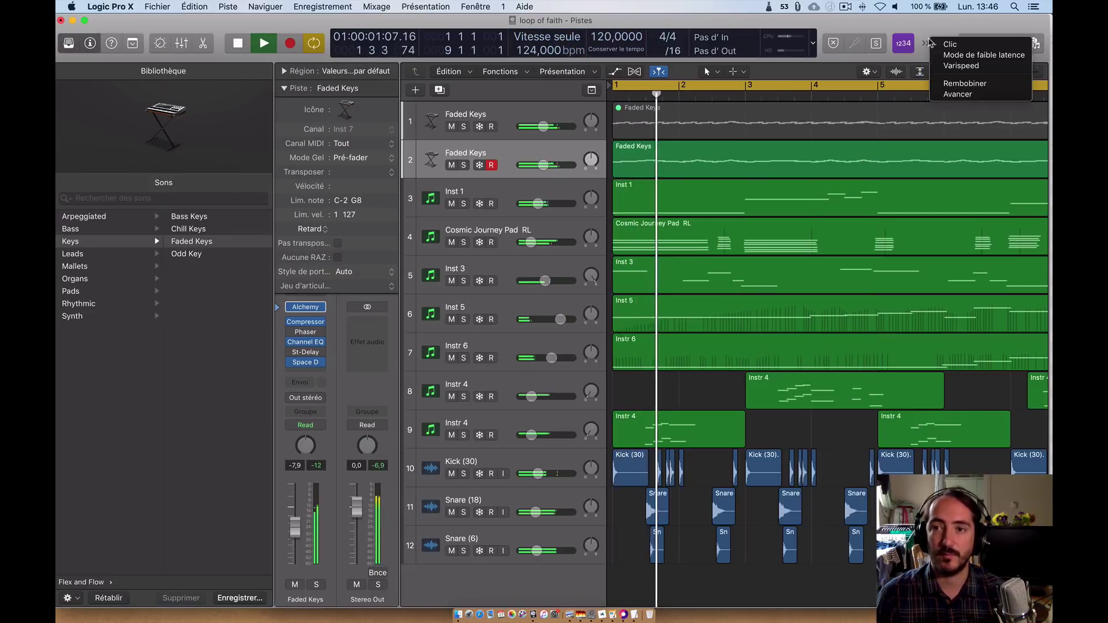
{"action": "left_click", "coordinate": [955, 69]}
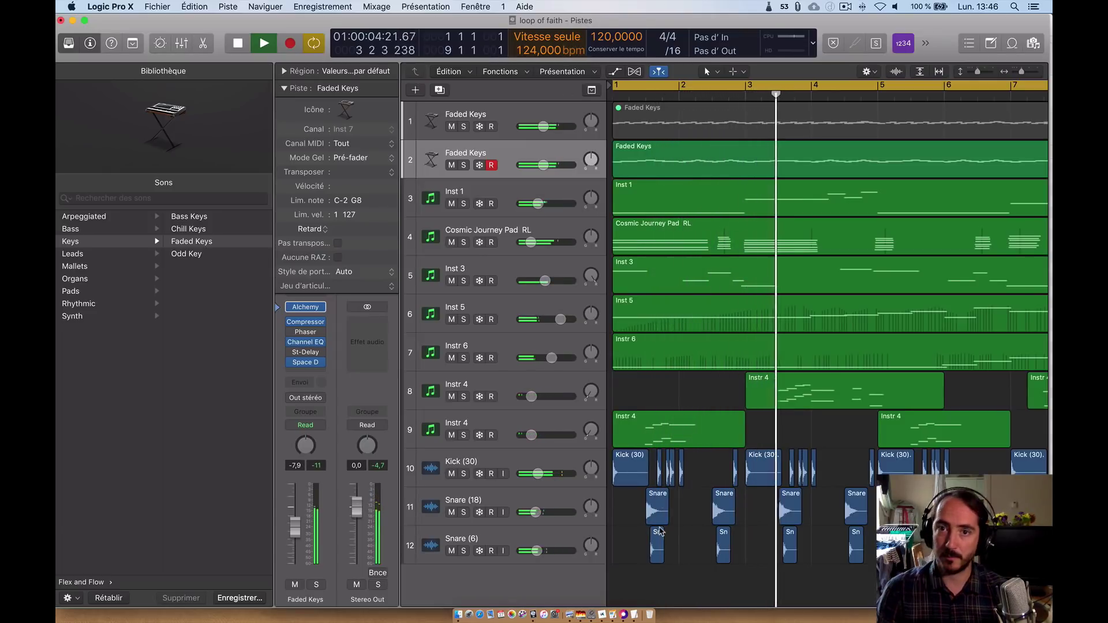
Step: Change the mode to Varispeed (vitesse et tonalité) during playback, and compare the sound with Varispeed switched off and back on
{"action": "left_click", "coordinate": [570, 37]}
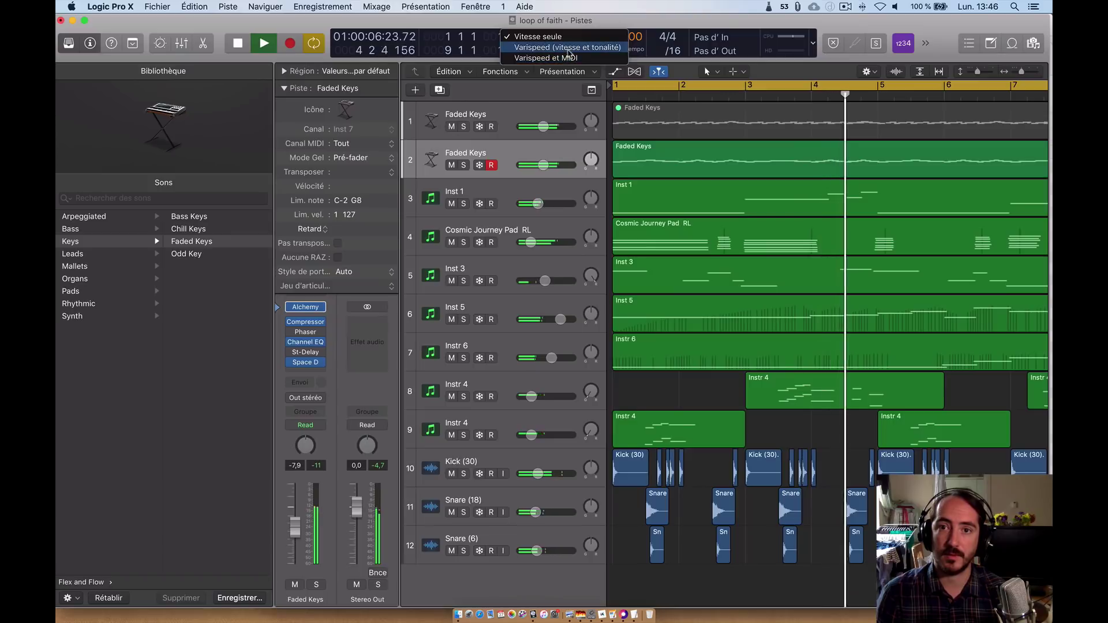
{"action": "left_click", "coordinate": [568, 51]}
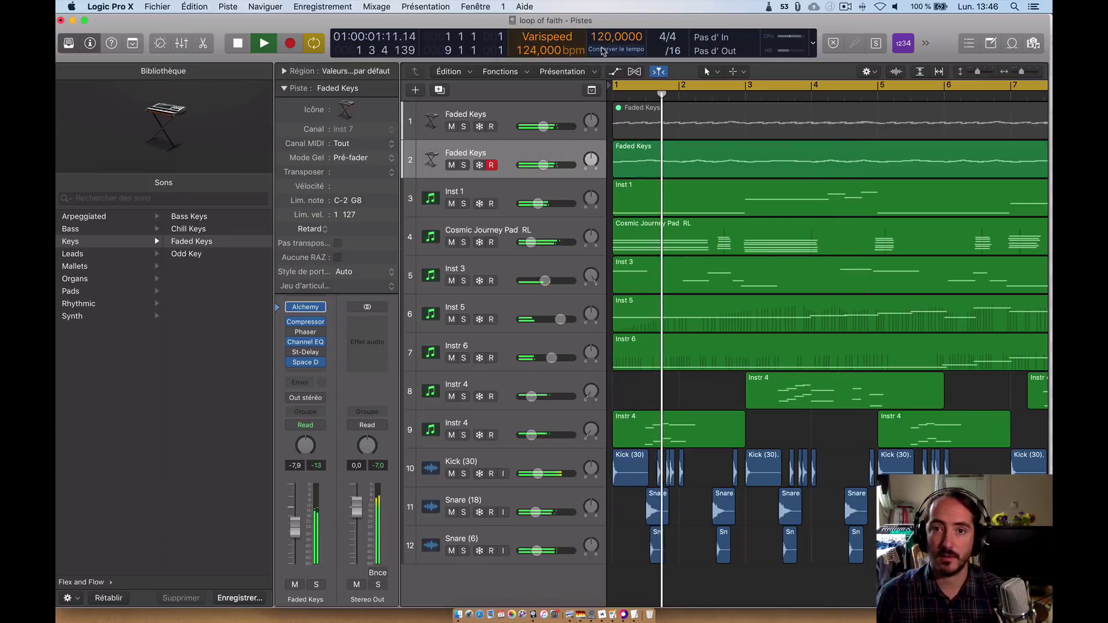
{"action": "left_click", "coordinate": [925, 43]}
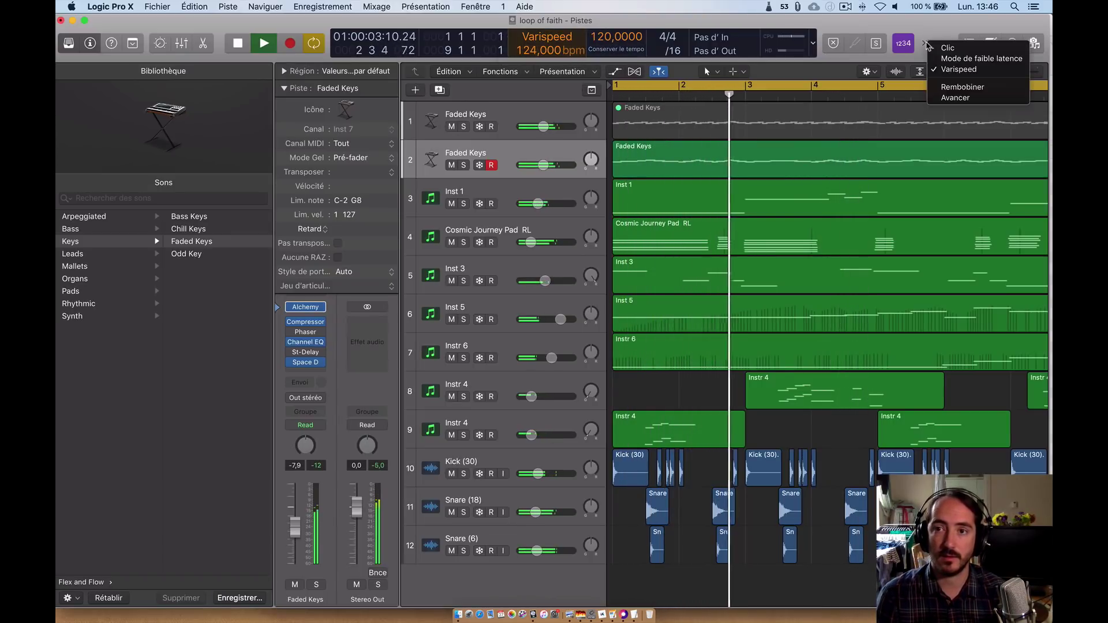
{"action": "left_click", "coordinate": [958, 71]}
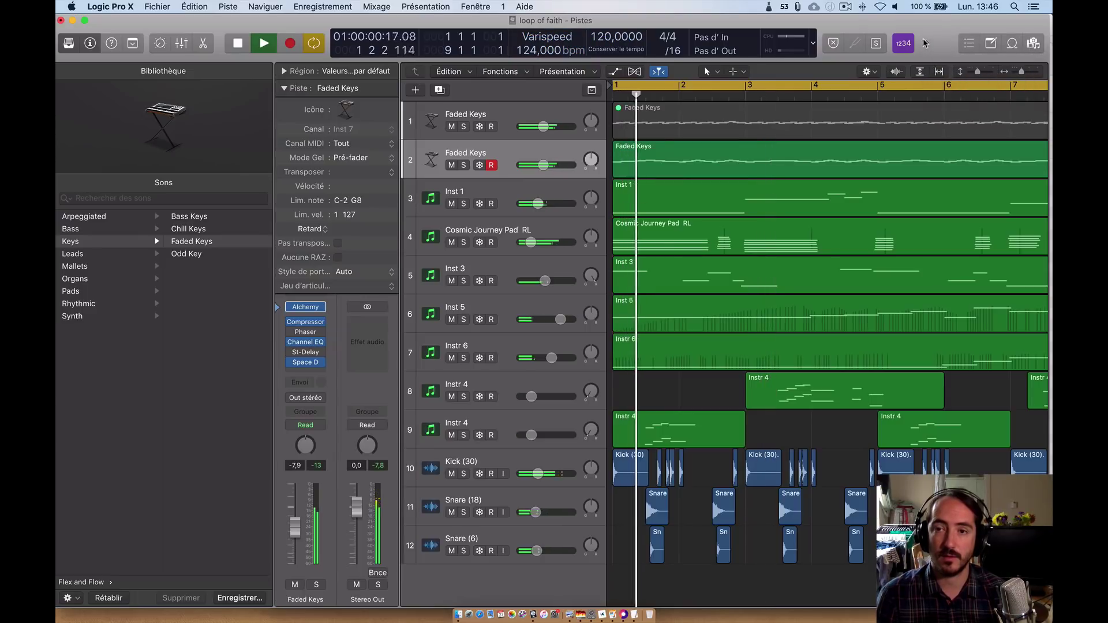
{"action": "left_click", "coordinate": [924, 44]}
{"action": "left_click", "coordinate": [948, 67]}
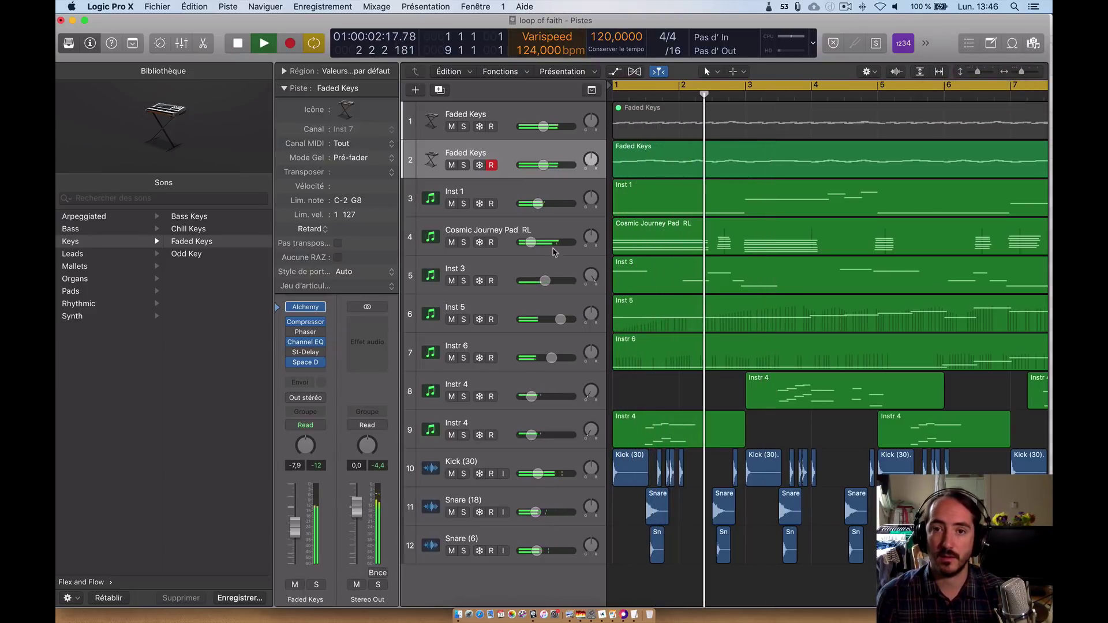
Step: Set the mode to Varispeed et MIDI while the project plays at 124 bpm, and stop playback
{"action": "left_click", "coordinate": [548, 38]}
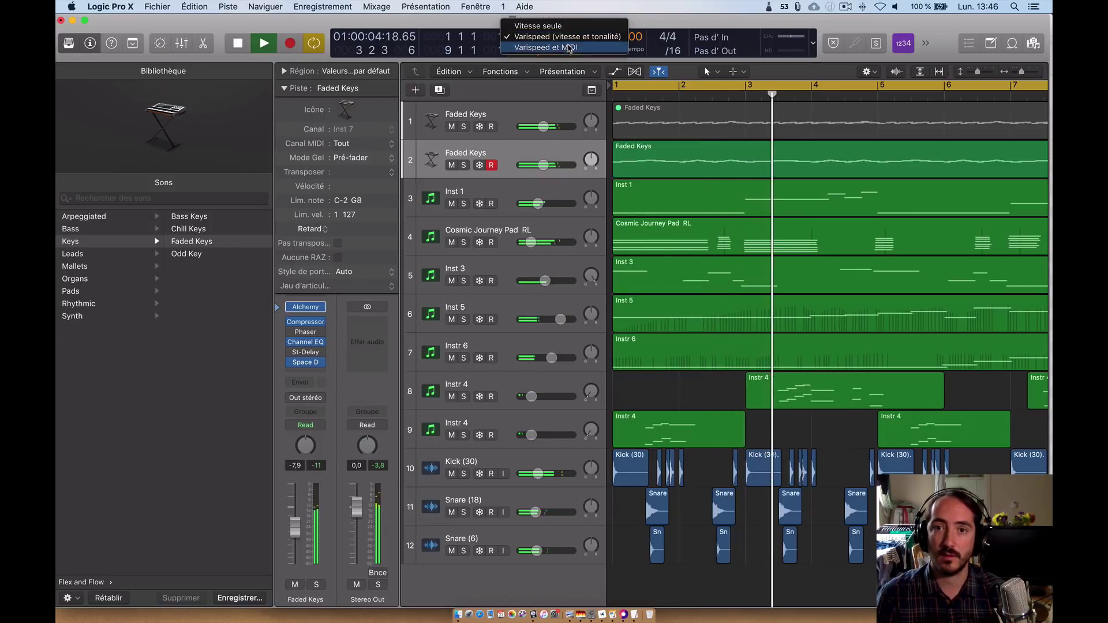
{"action": "left_click", "coordinate": [598, 39]}
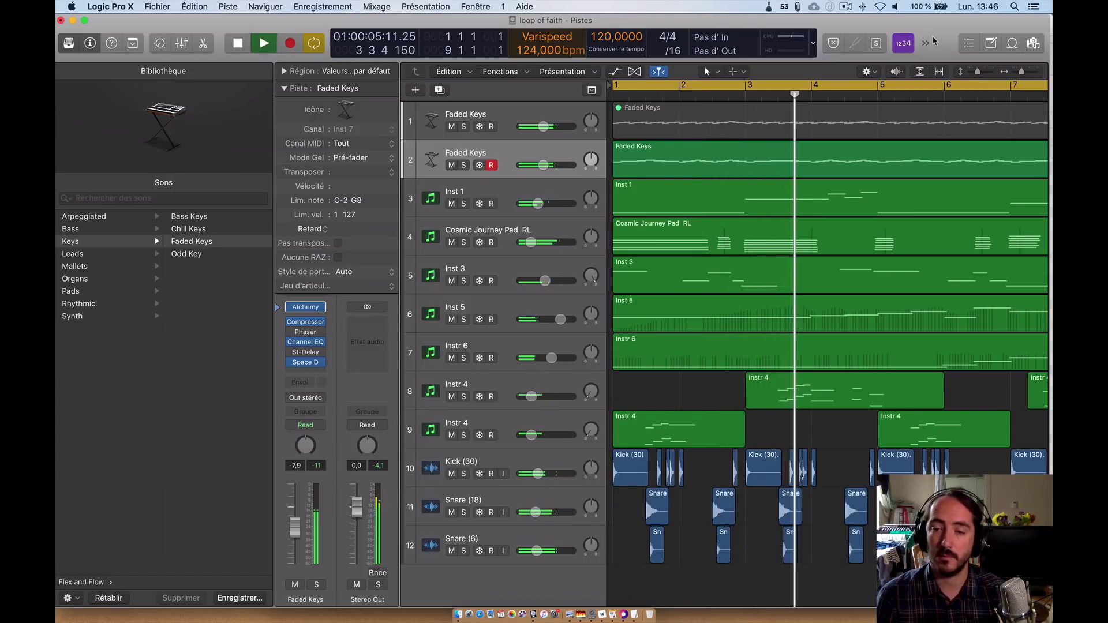
{"action": "key", "text": "space"}
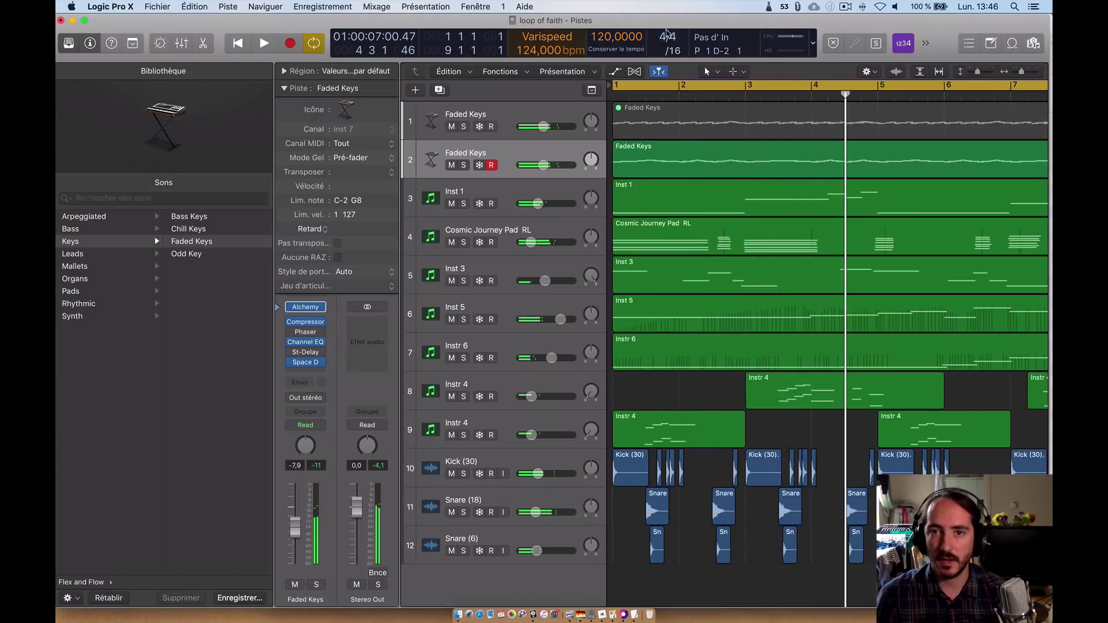
Step: Return the mode to Varispeed (vitesse et tonalité), and play a short passage of the project
{"action": "left_click", "coordinate": [574, 36]}
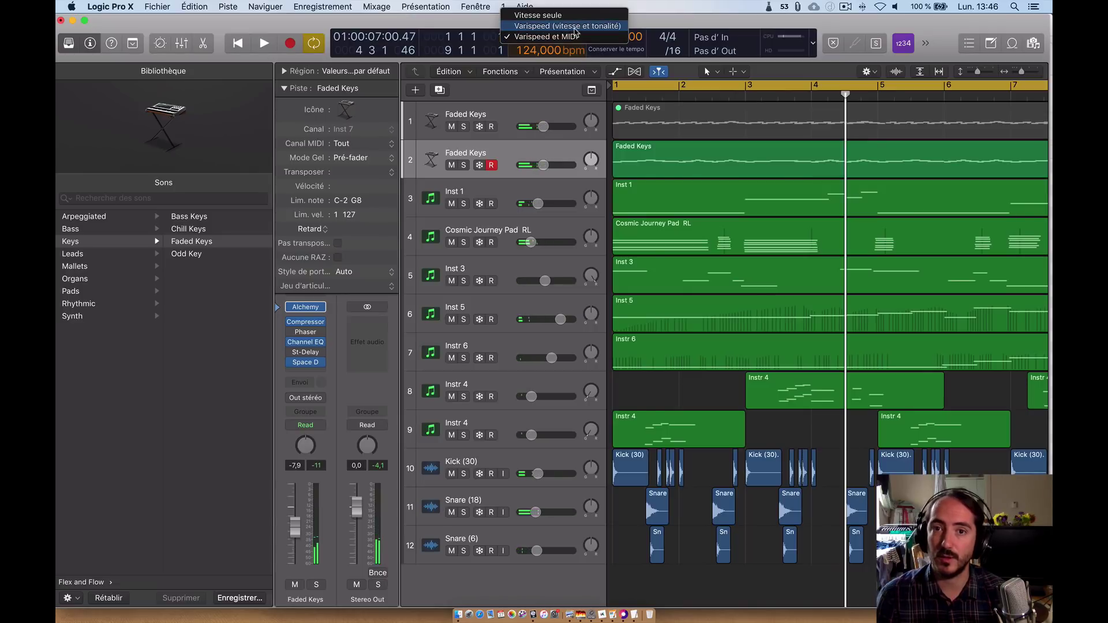
{"action": "left_click", "coordinate": [574, 27]}
{"action": "key", "text": "space"}
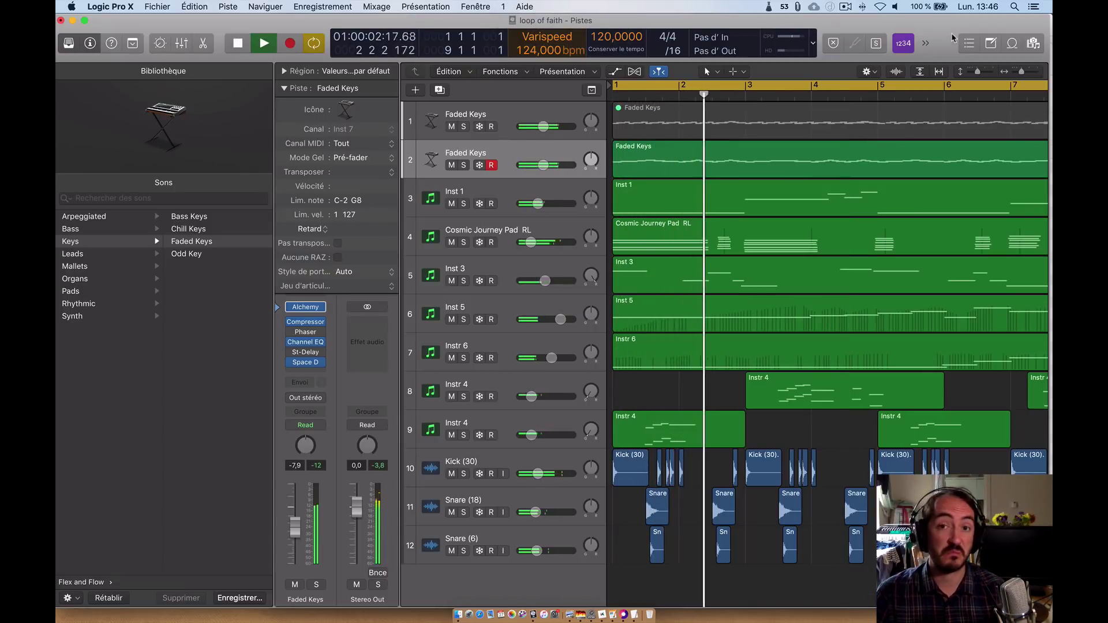
{"action": "key", "text": "space"}
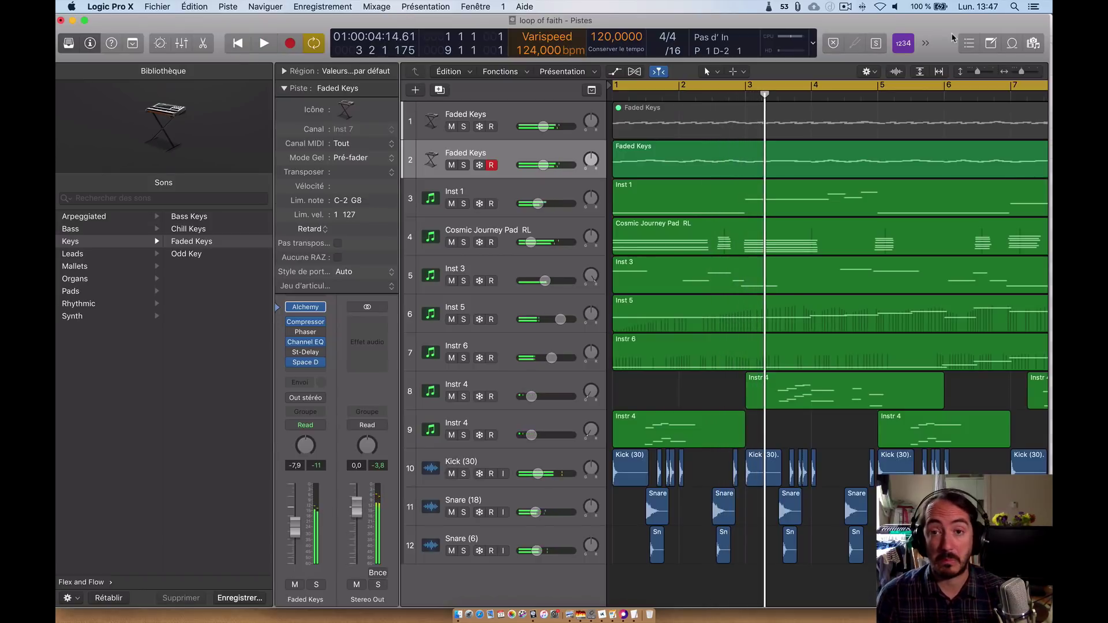
Step: Set the Varispeed mode to Vitesse seule, and the Flex mode of the Kick and both Snare tracks to Flex Time - automatique
{"action": "left_click", "coordinate": [557, 37]}
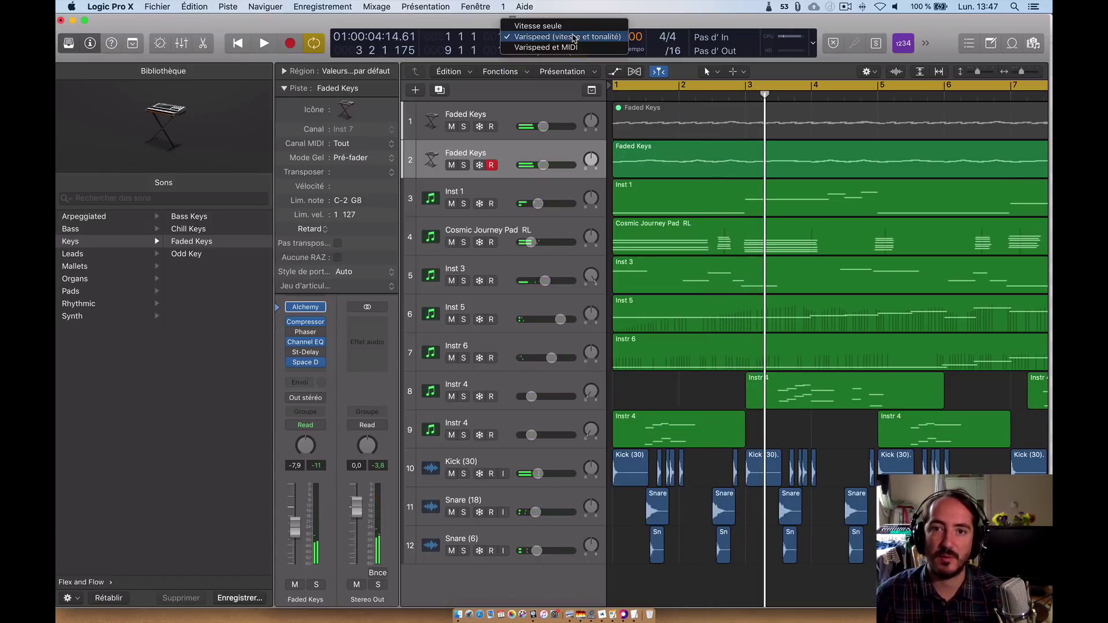
{"action": "left_click", "coordinate": [549, 23]}
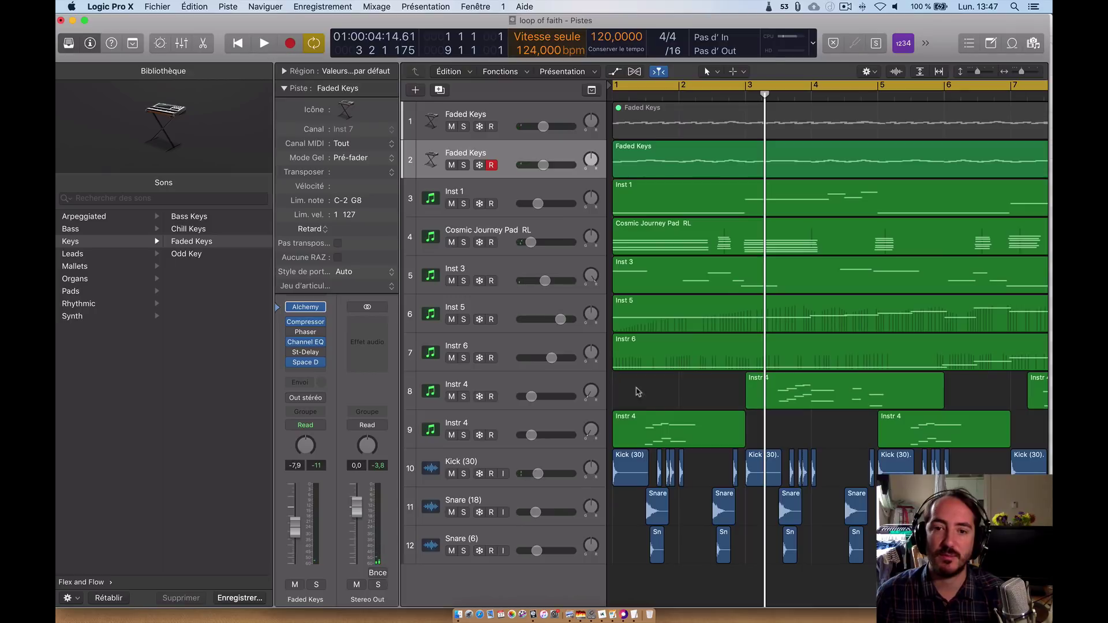
{"action": "left_click", "coordinate": [497, 465]}
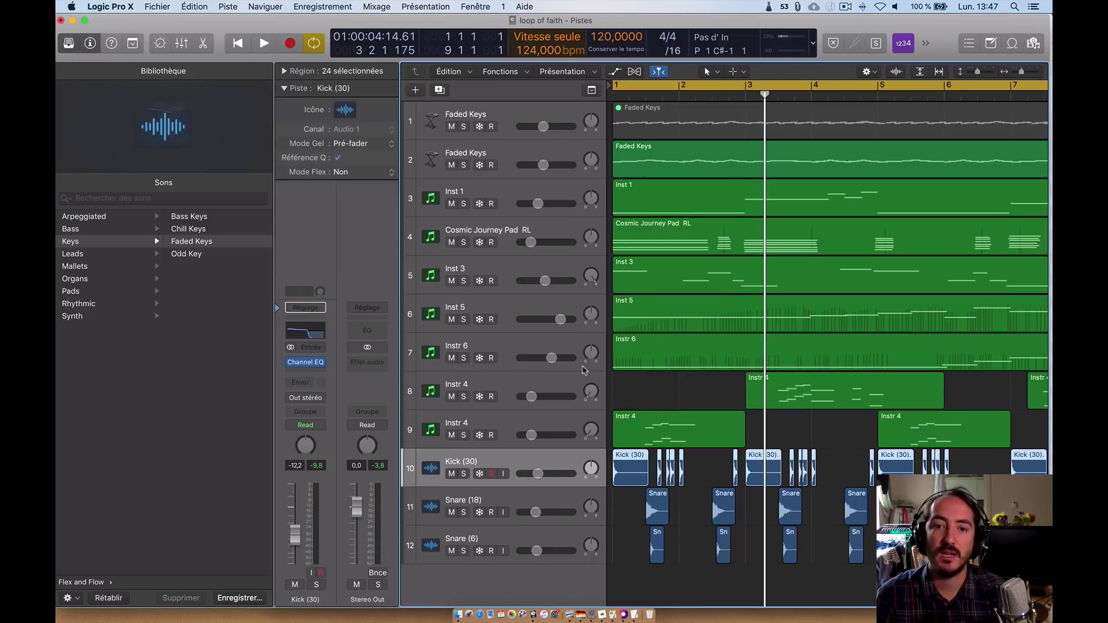
{"action": "left_click", "coordinate": [523, 535], "text": "shift"}
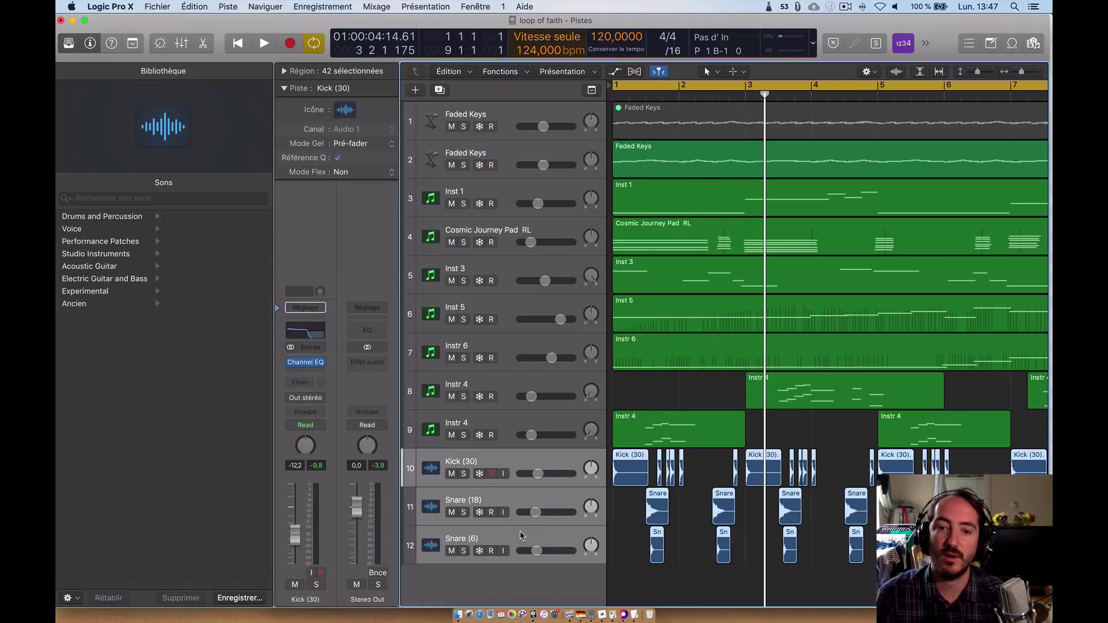
{"action": "left_click", "coordinate": [394, 171]}
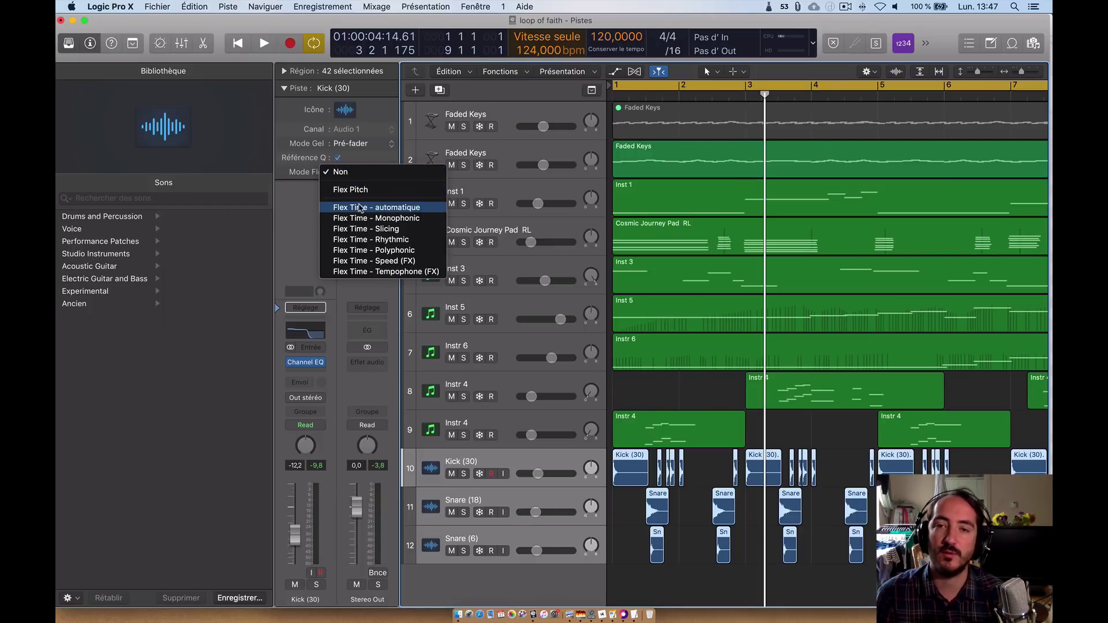
{"action": "left_click", "coordinate": [359, 207]}
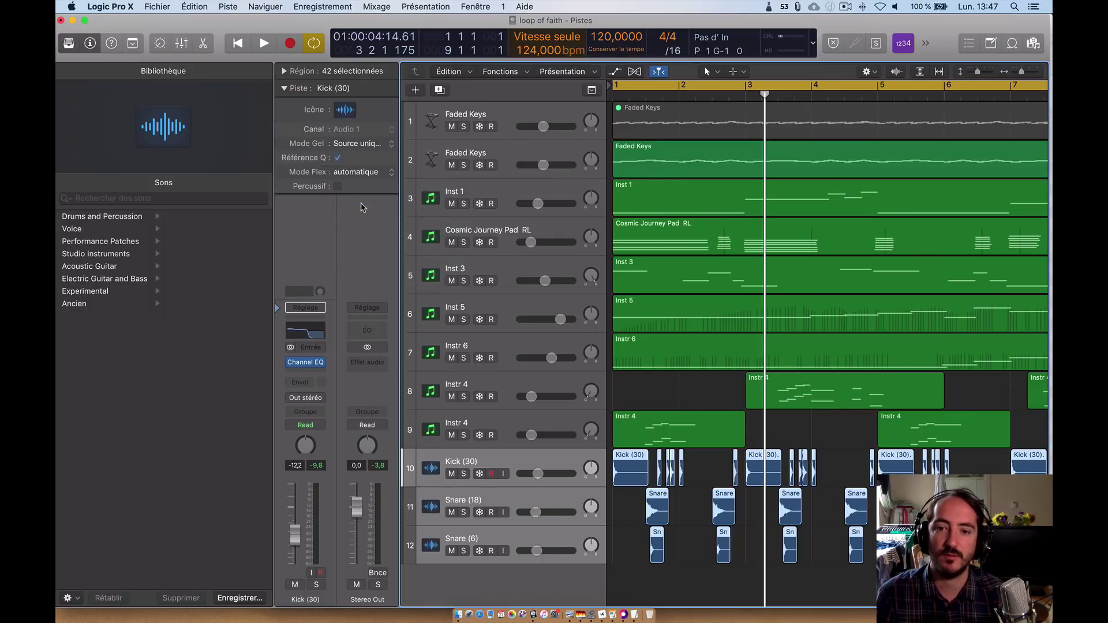
Step: Play the project with the flexed drum tracks in Vitesse seule at 124 bpm, and switch Varispeed off during playback
{"action": "key", "text": "space"}
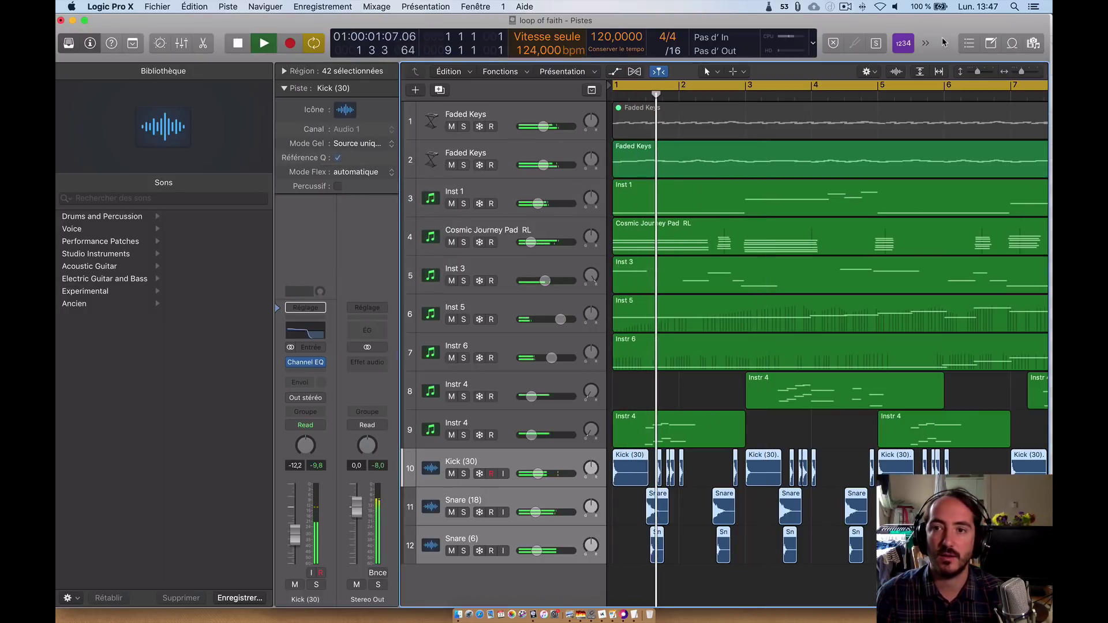
{"action": "left_click", "coordinate": [568, 39]}
{"action": "left_click", "coordinate": [568, 38]}
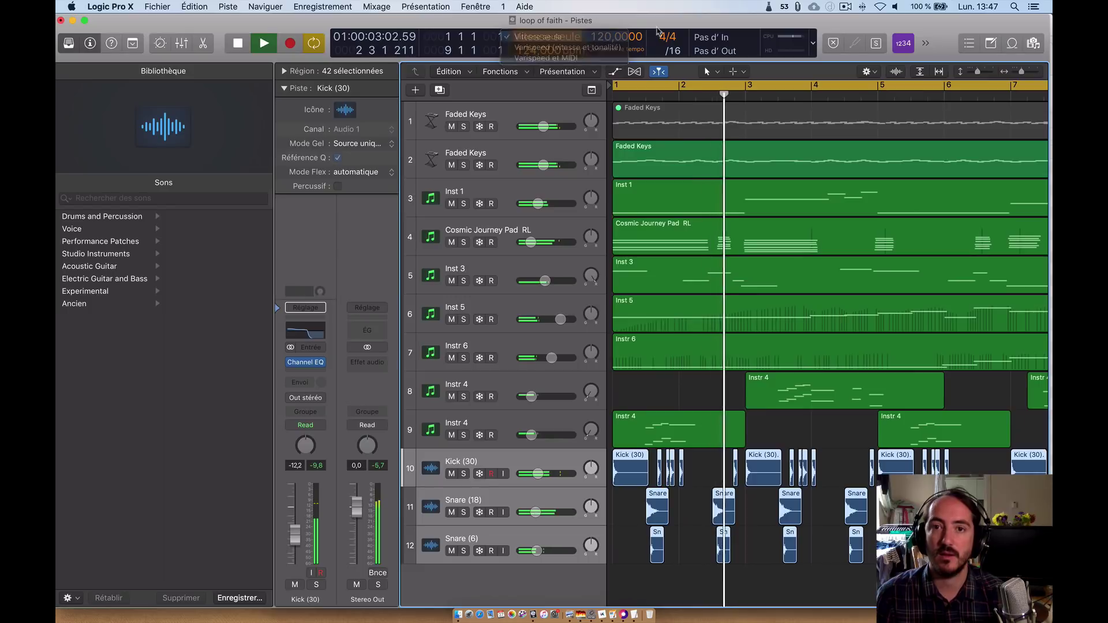
{"action": "left_click", "coordinate": [928, 43]}
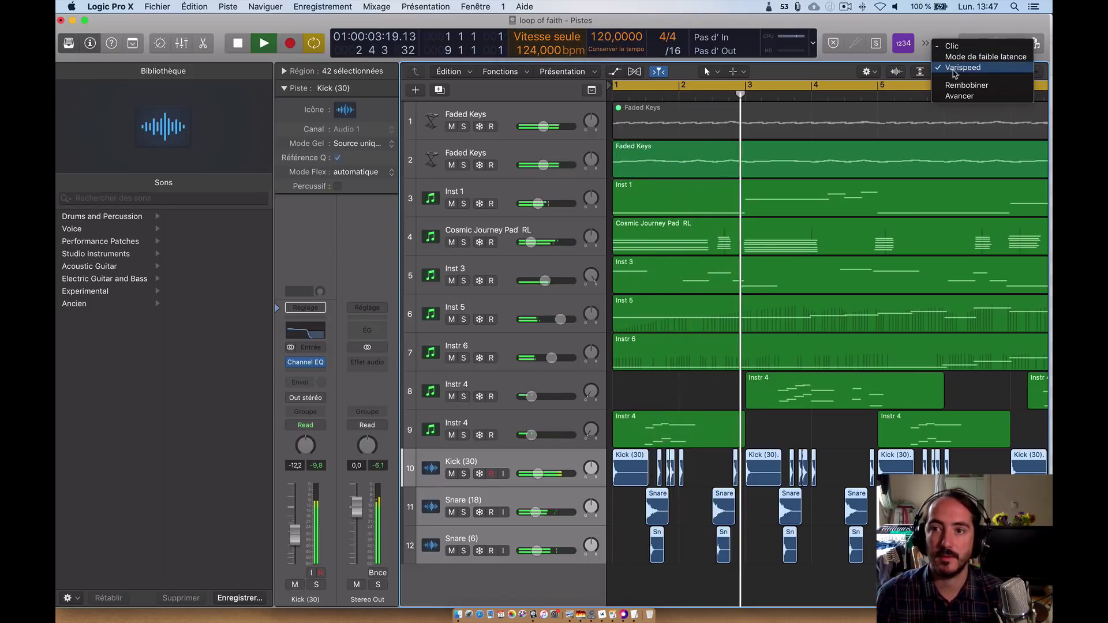
{"action": "left_click", "coordinate": [956, 69]}
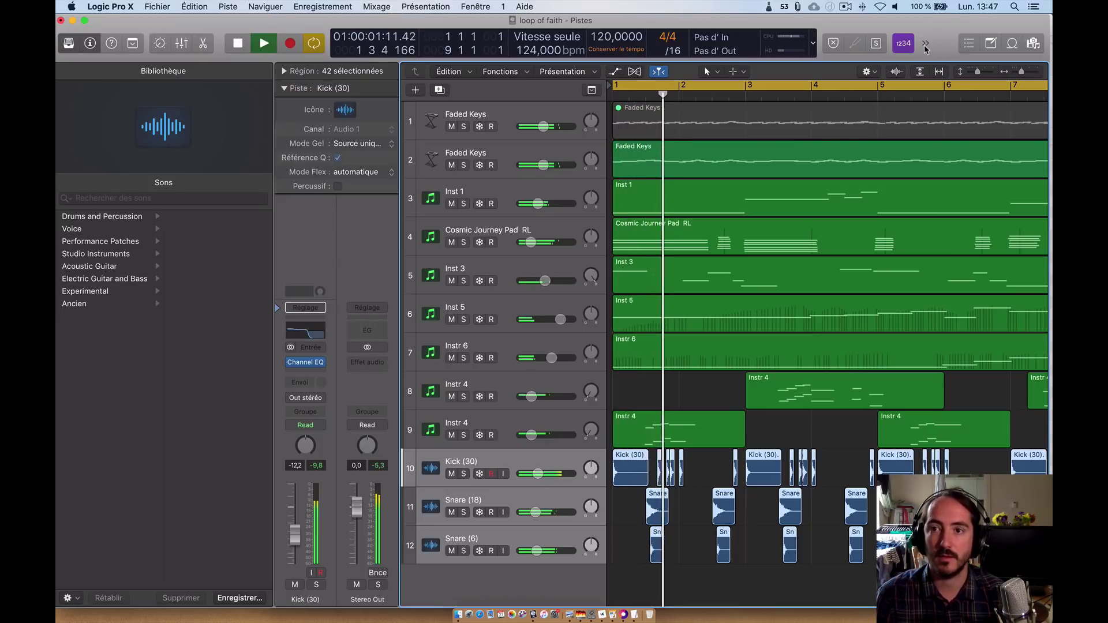
Step: Enable low-latency mode, and switch Varispeed back on before restarting playback in Vitesse seule mode
{"action": "left_click", "coordinate": [926, 43]}
{"action": "left_click", "coordinate": [938, 64]}
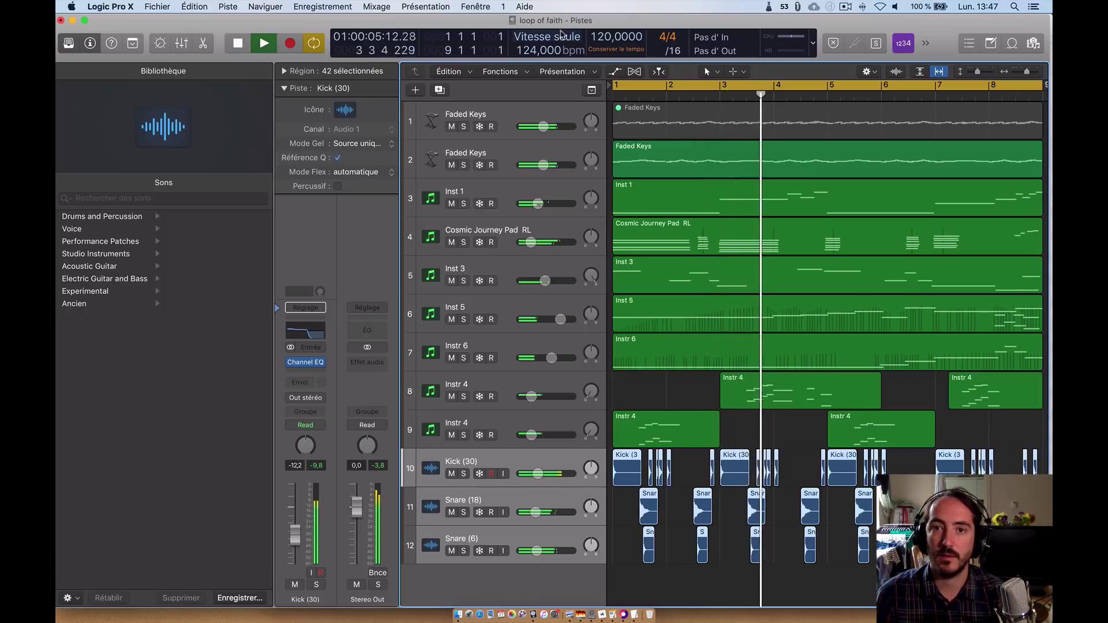
{"action": "key", "text": "space"}
{"action": "left_click", "coordinate": [926, 43]}
{"action": "left_click", "coordinate": [938, 70]}
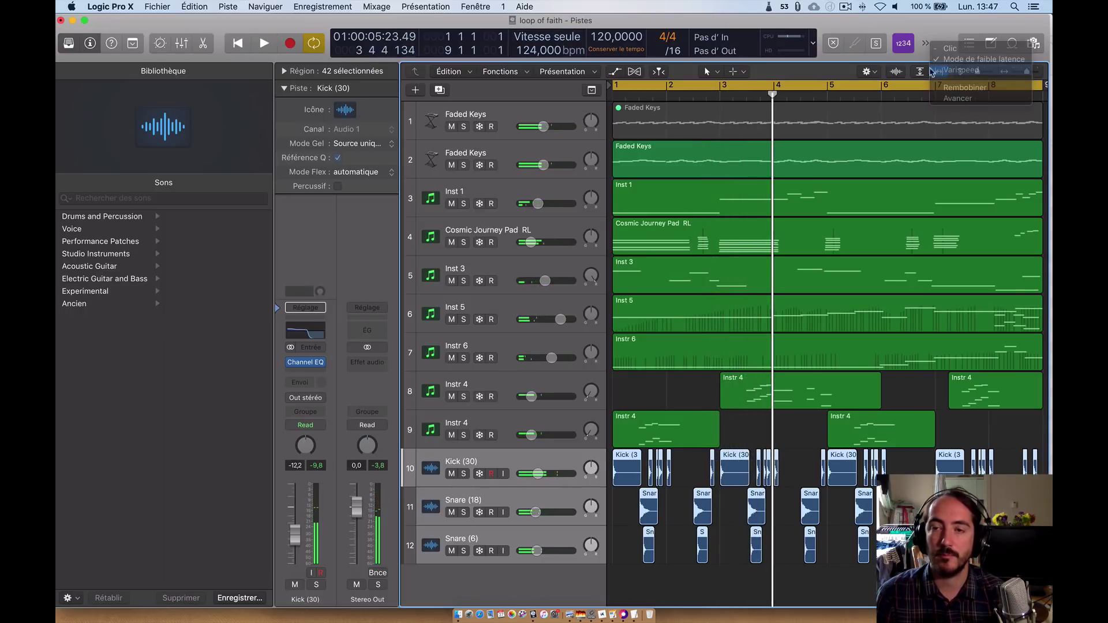
{"action": "key", "text": "space"}
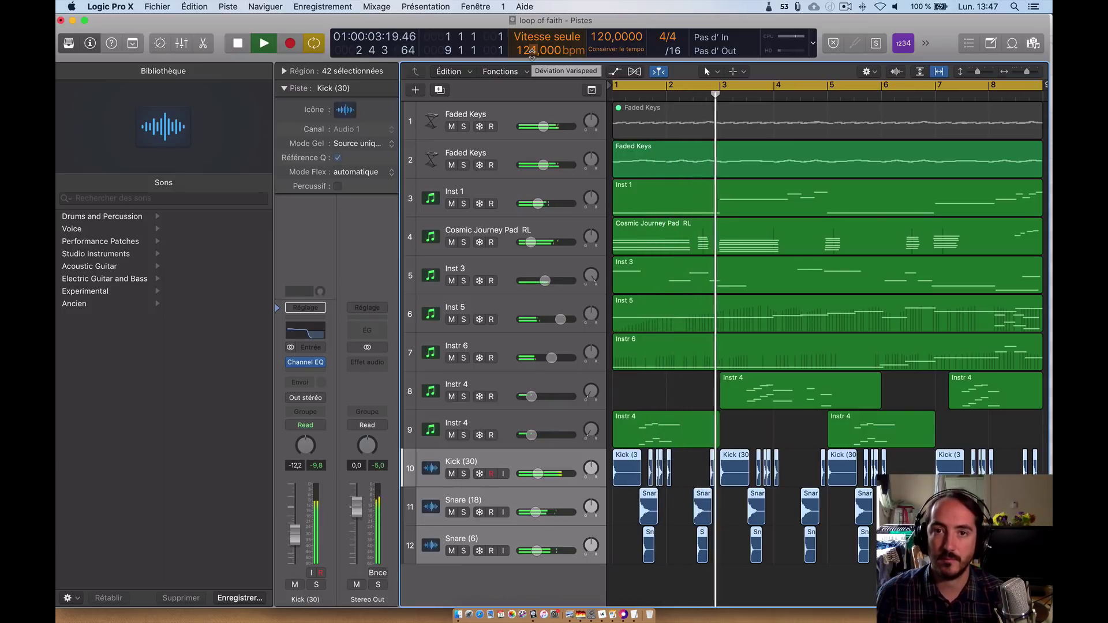
Step: Raise the Varispeed resulting tempo to 129 bpm and further to 130 bpm, listening to each setting, and stop playback
{"action": "key", "text": "space"}
{"action": "left_click_drag", "start_coordinate": [532, 54], "coordinate": [533, 41]}
{"action": "key", "text": "space"}
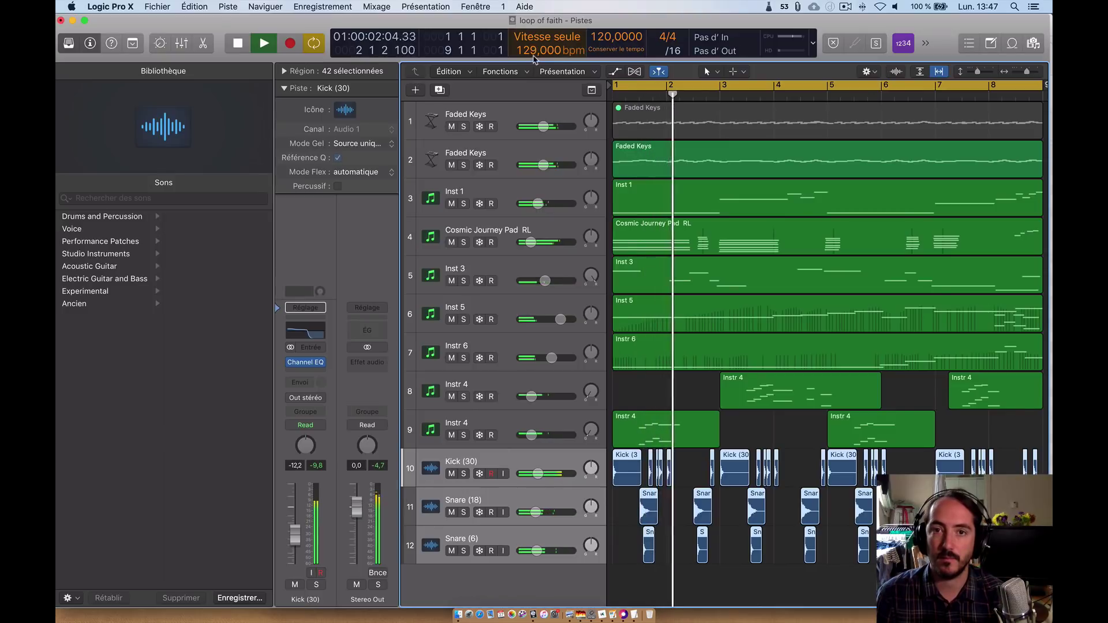
{"action": "left_click_drag", "start_coordinate": [532, 58], "coordinate": [533, 49]}
{"action": "key", "text": "Return"}
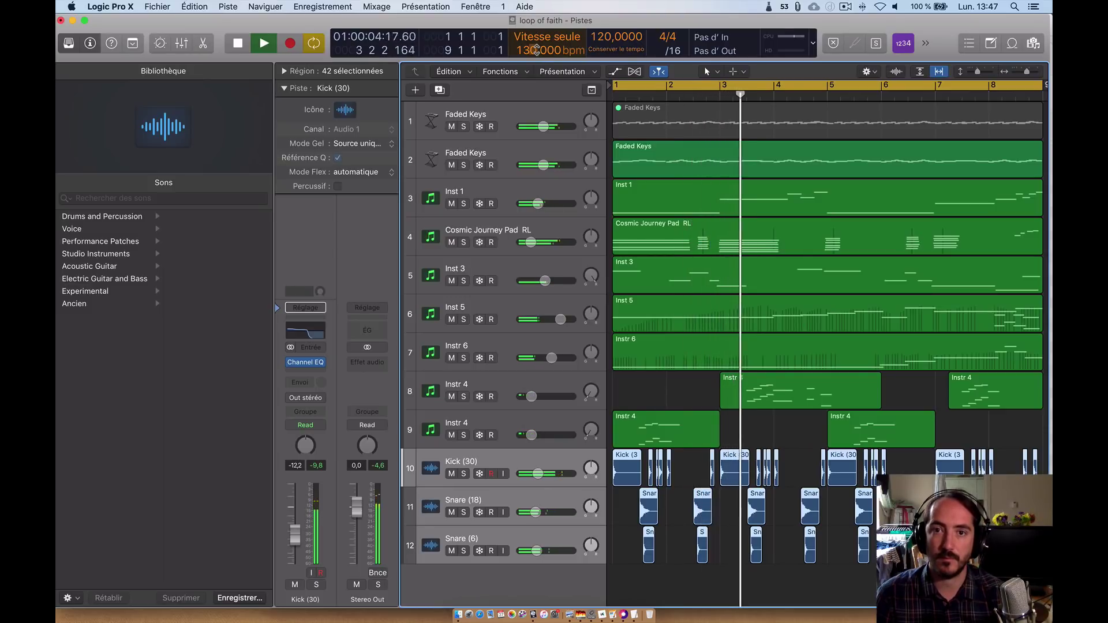
{"action": "key", "text": "space"}
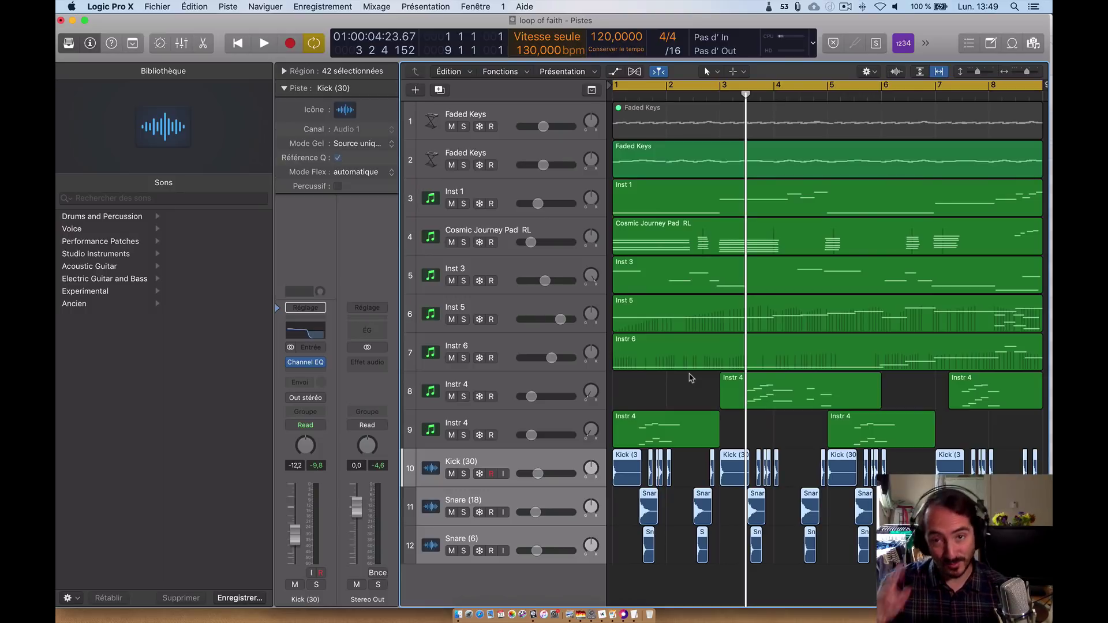
Step: Switch Varispeed off while playing the project from the beginning, and lower the Faded Keys track volume to -14,4 dB
{"action": "key", "text": "Return"}
{"action": "key", "text": "space"}
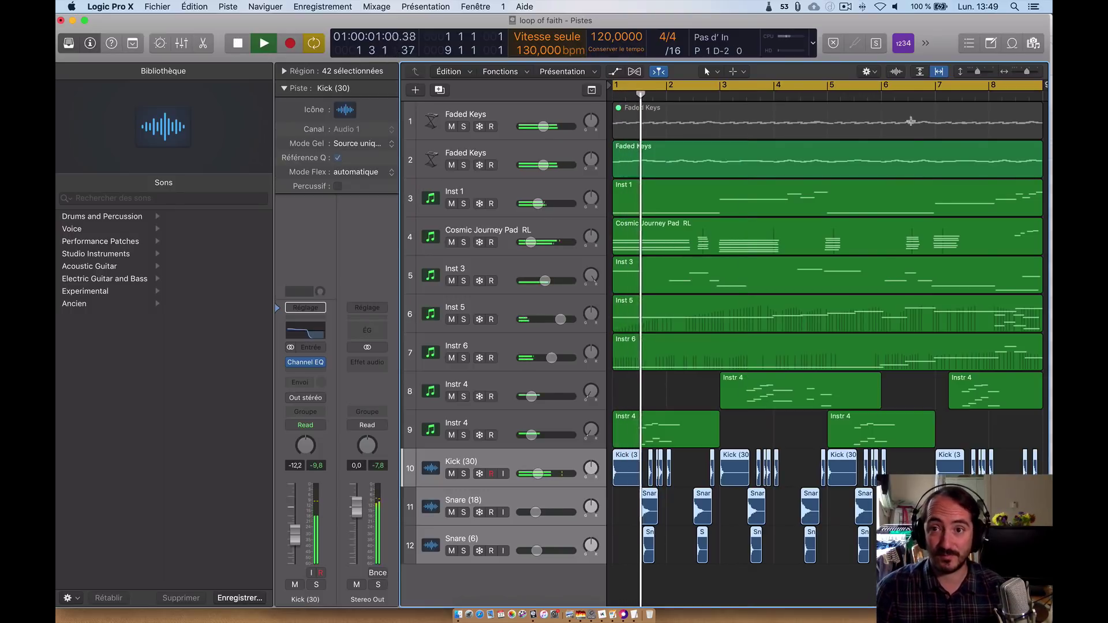
{"action": "left_click", "coordinate": [926, 44]}
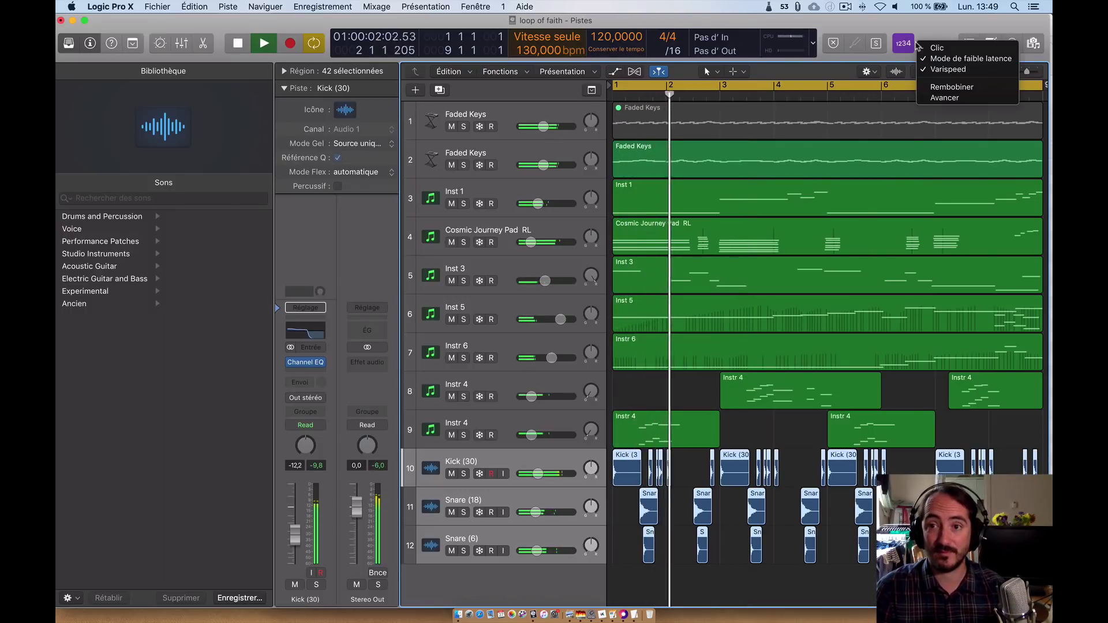
{"action": "left_click", "coordinate": [943, 71]}
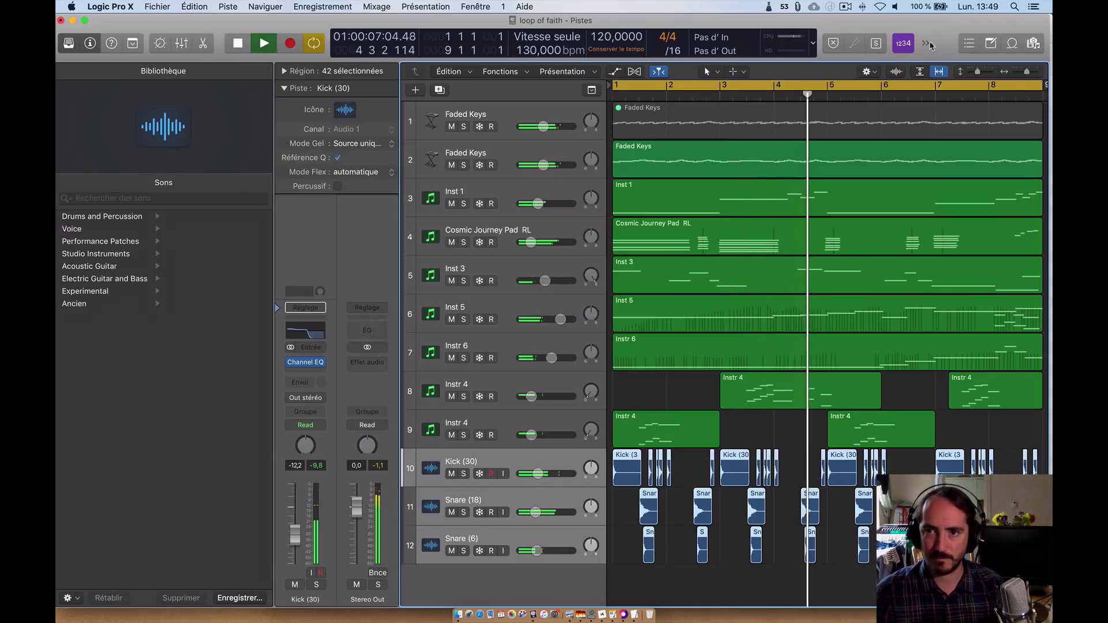
{"action": "left_click_drag", "start_coordinate": [540, 164], "coordinate": [532, 165]}
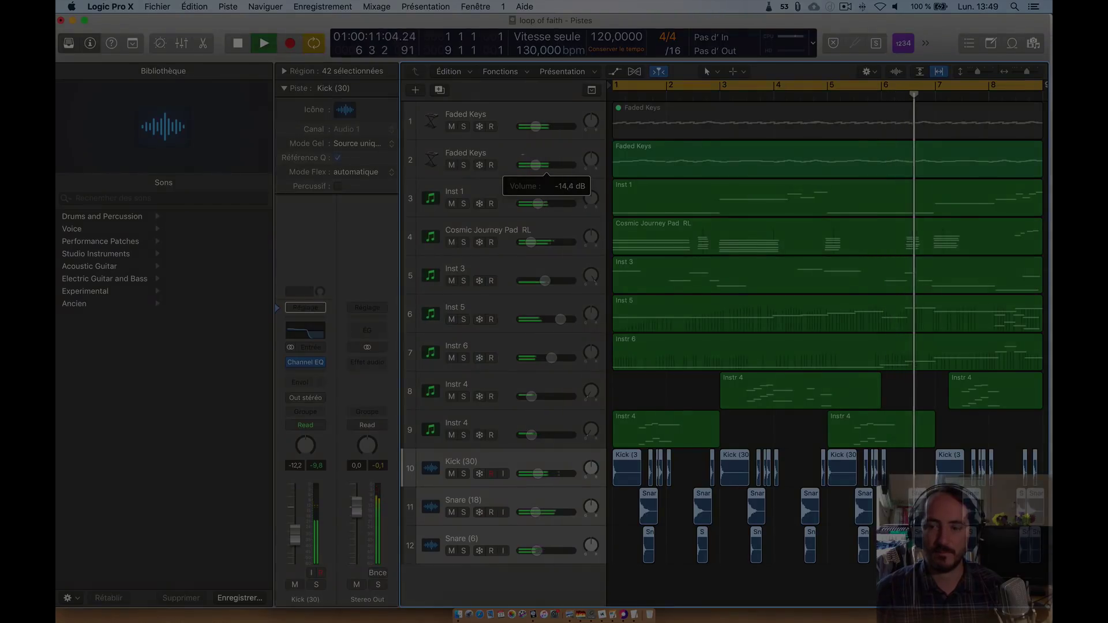